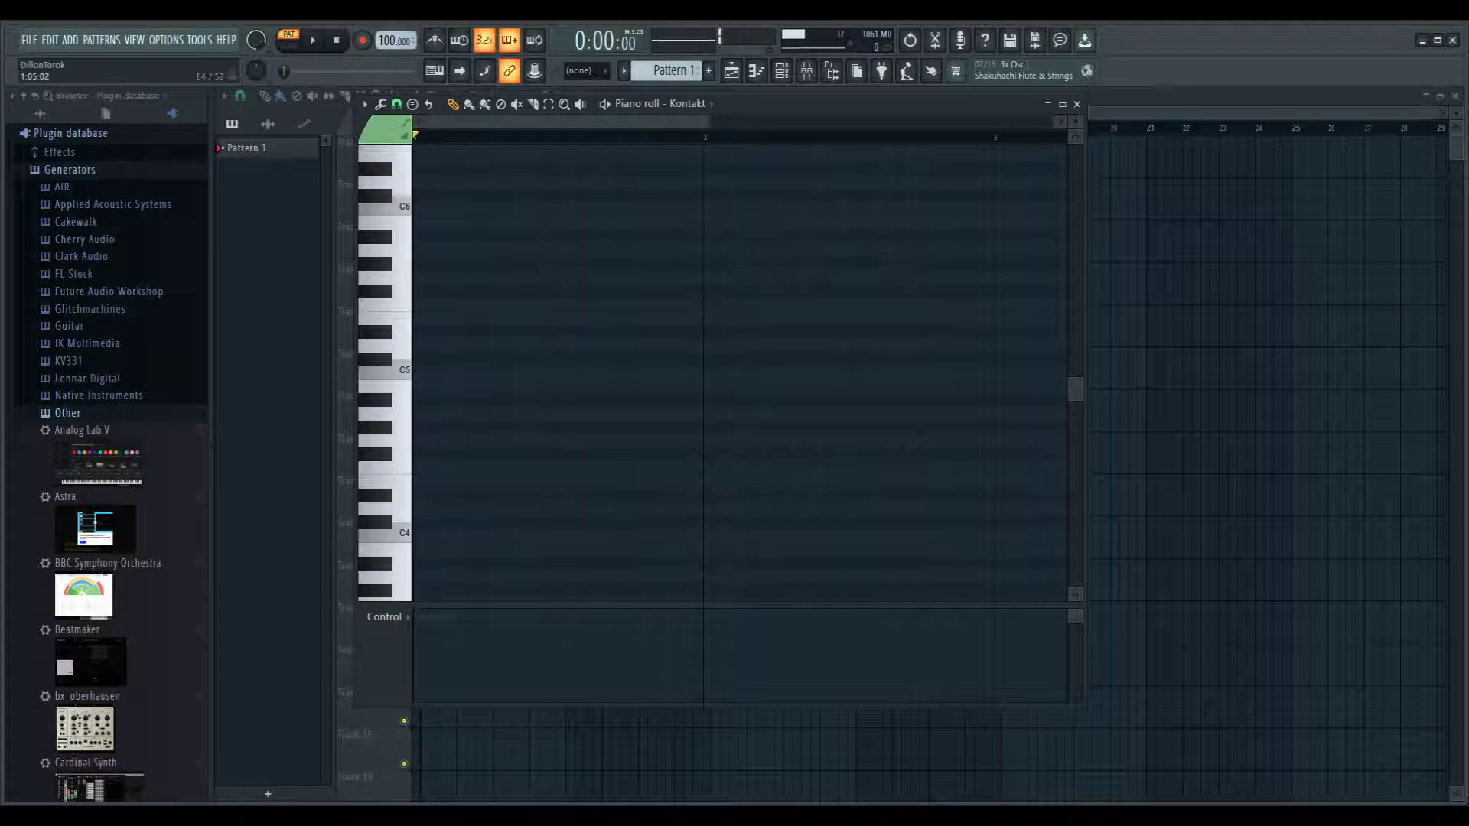
Step: Draw seven consecutive ascending notes C4, D4, E4, F4, G4, A4 and B4 from the start of bar 1 and play them back
{"action": "left_click_drag", "start_coordinate": [447, 509], "coordinate": [418, 536]}
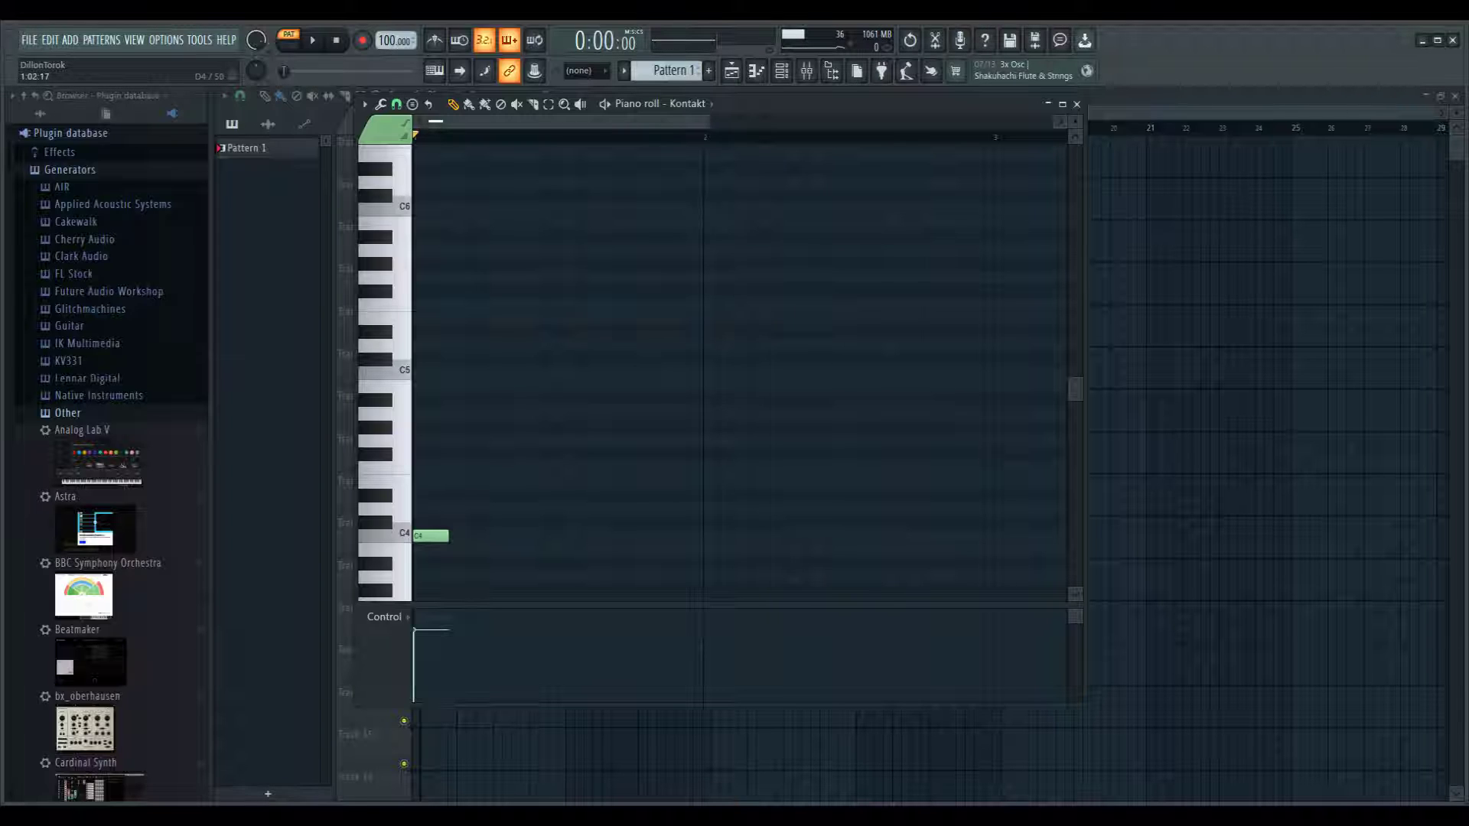
{"action": "left_click_drag", "start_coordinate": [444, 508], "coordinate": [453, 509]}
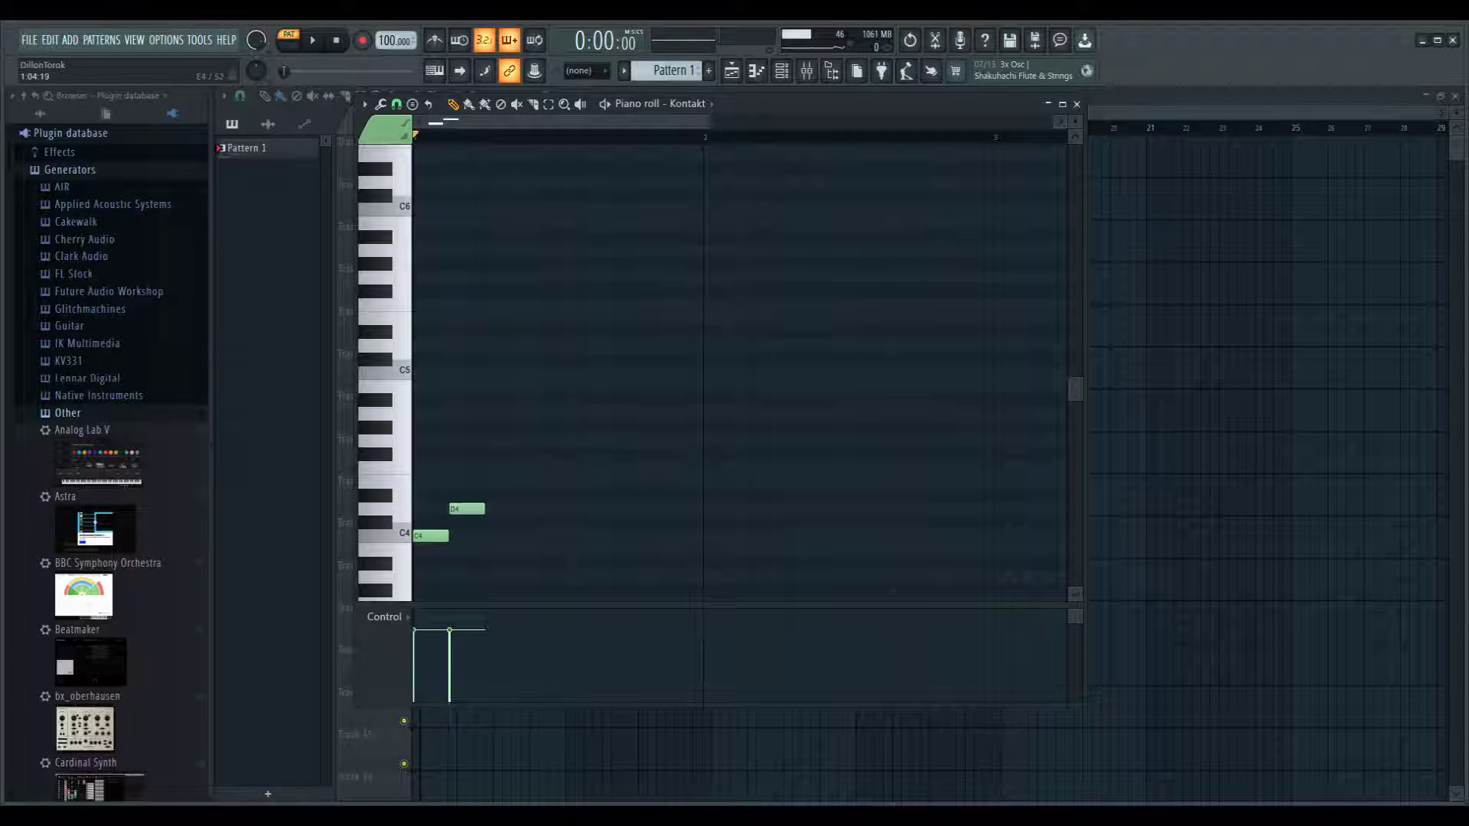
{"action": "left_click", "coordinate": [494, 481]}
{"action": "left_click", "coordinate": [541, 467]}
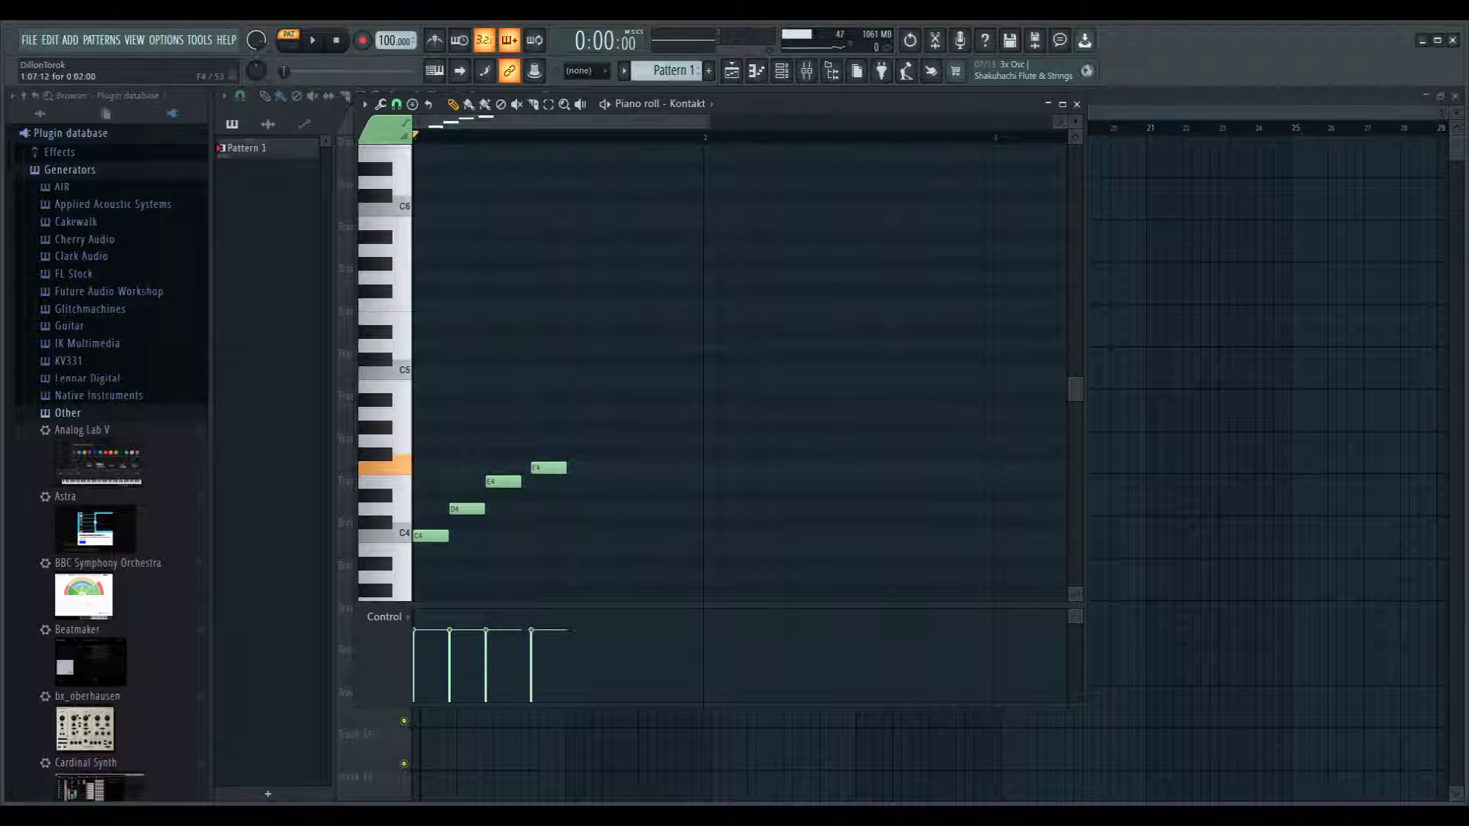
{"action": "left_click_drag", "start_coordinate": [540, 467], "coordinate": [531, 467]}
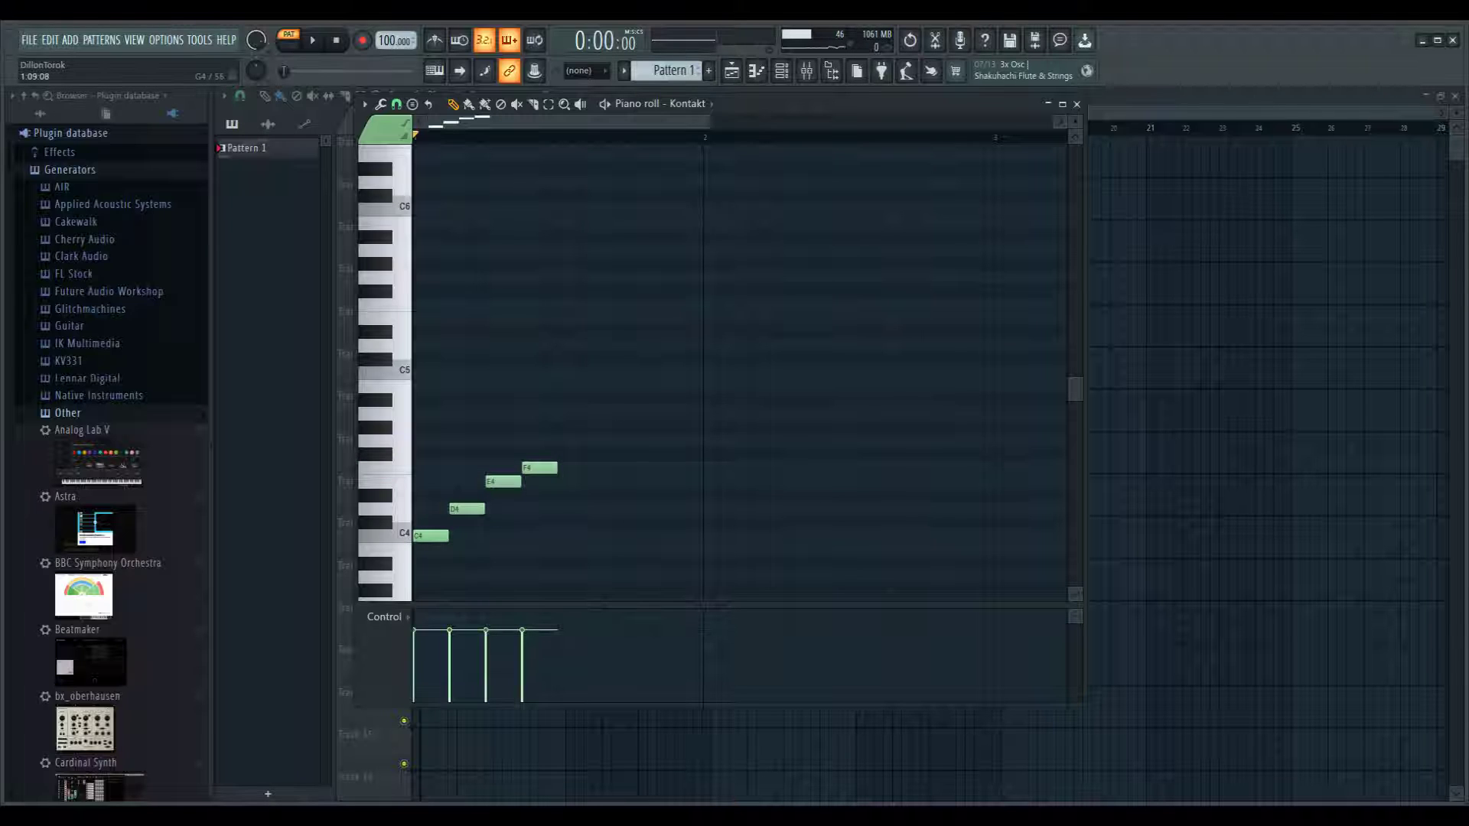
{"action": "left_click", "coordinate": [567, 441]}
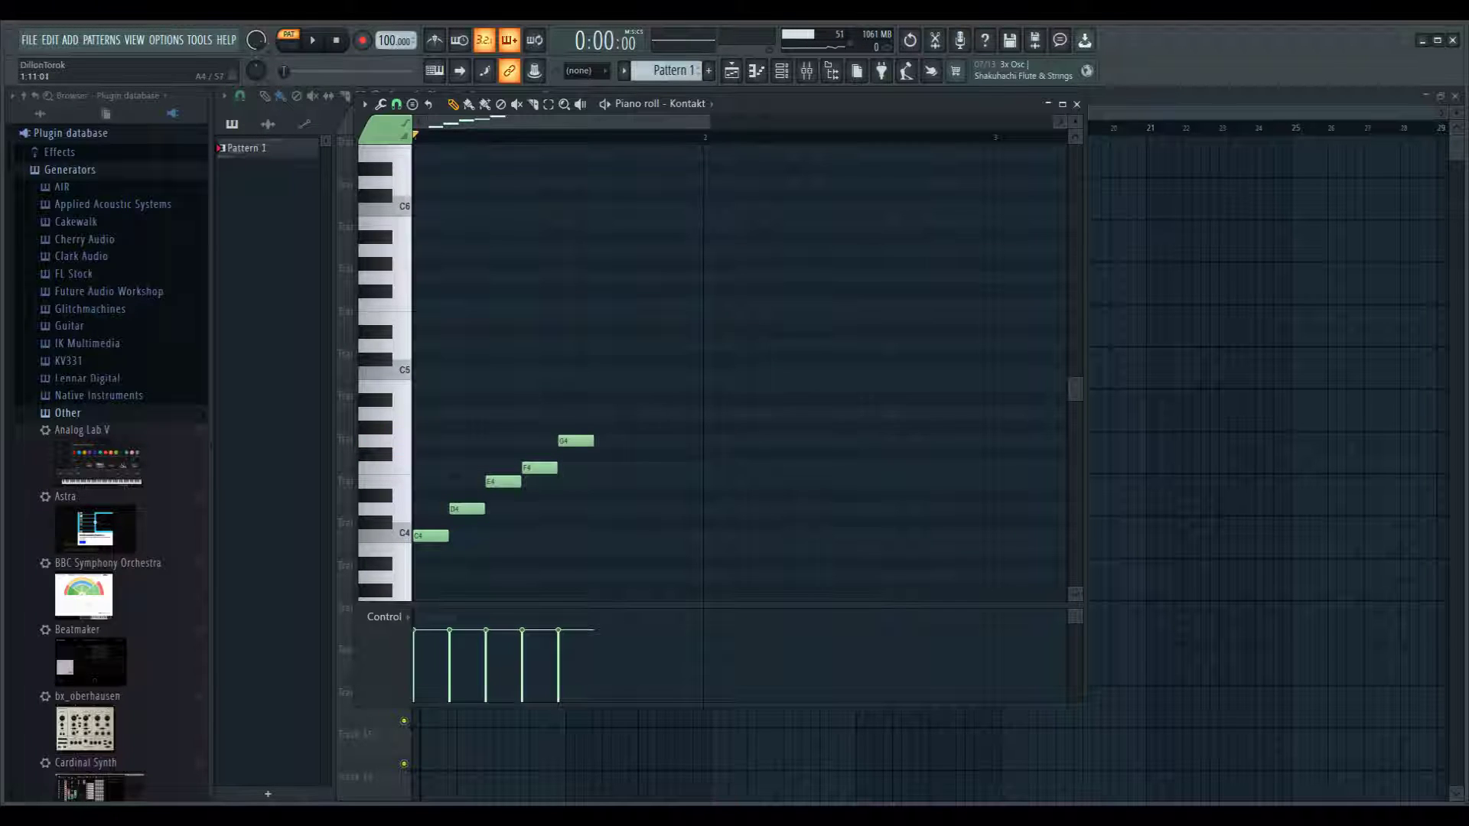
{"action": "left_click", "coordinate": [603, 413]}
{"action": "left_click", "coordinate": [640, 387]}
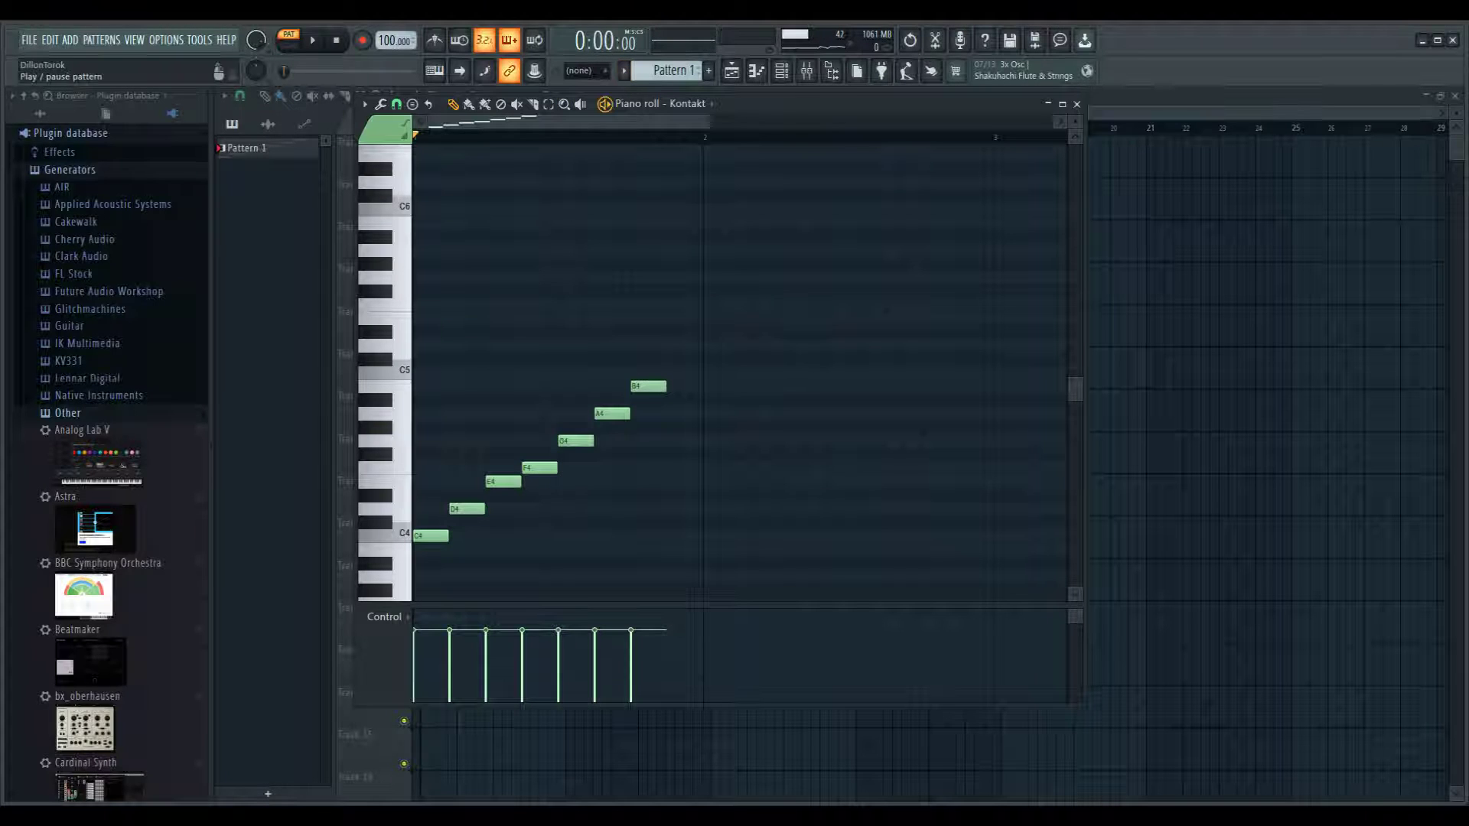
{"action": "key", "text": "space"}
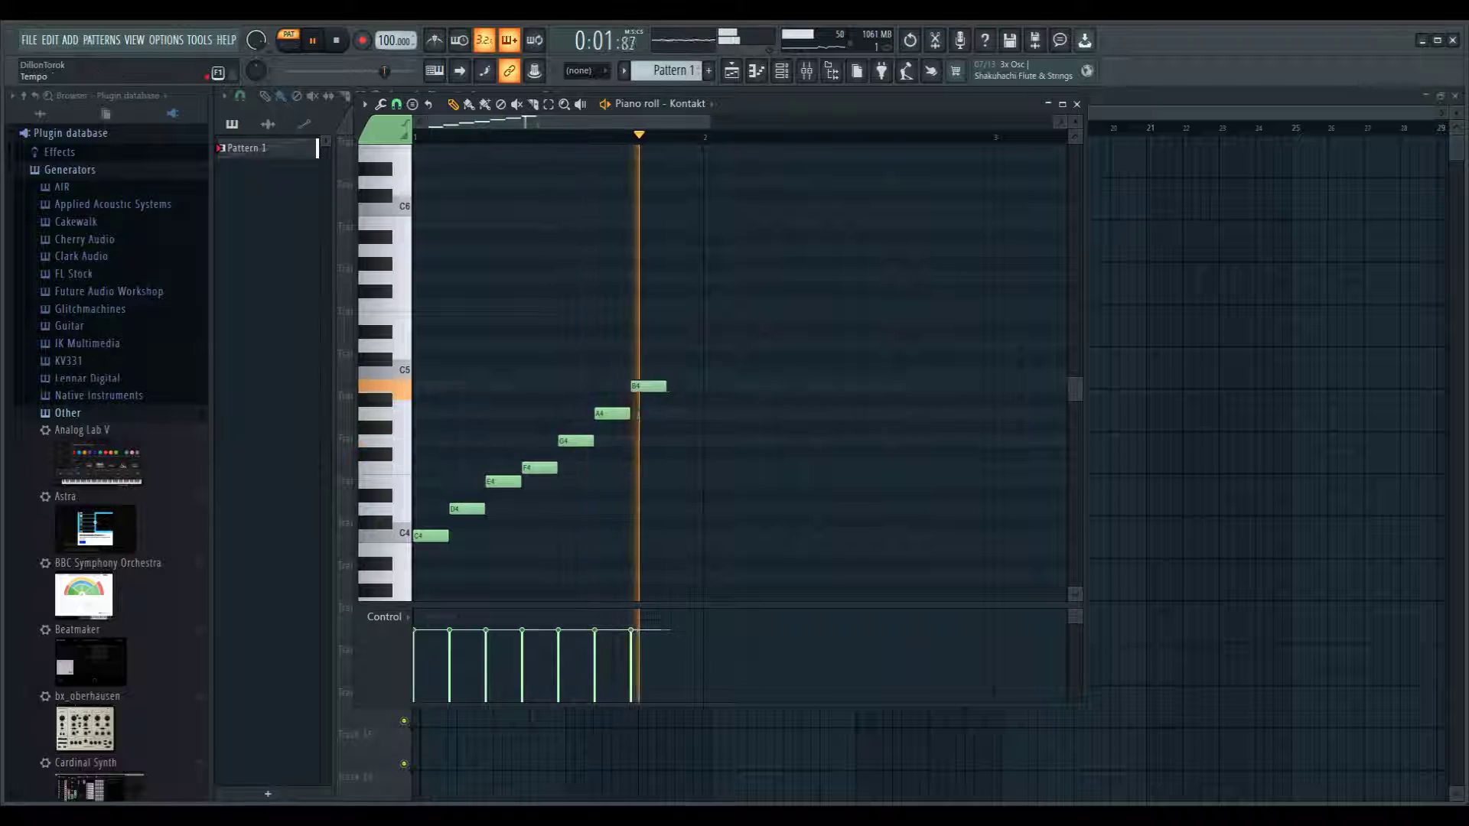
{"action": "key", "text": "space"}
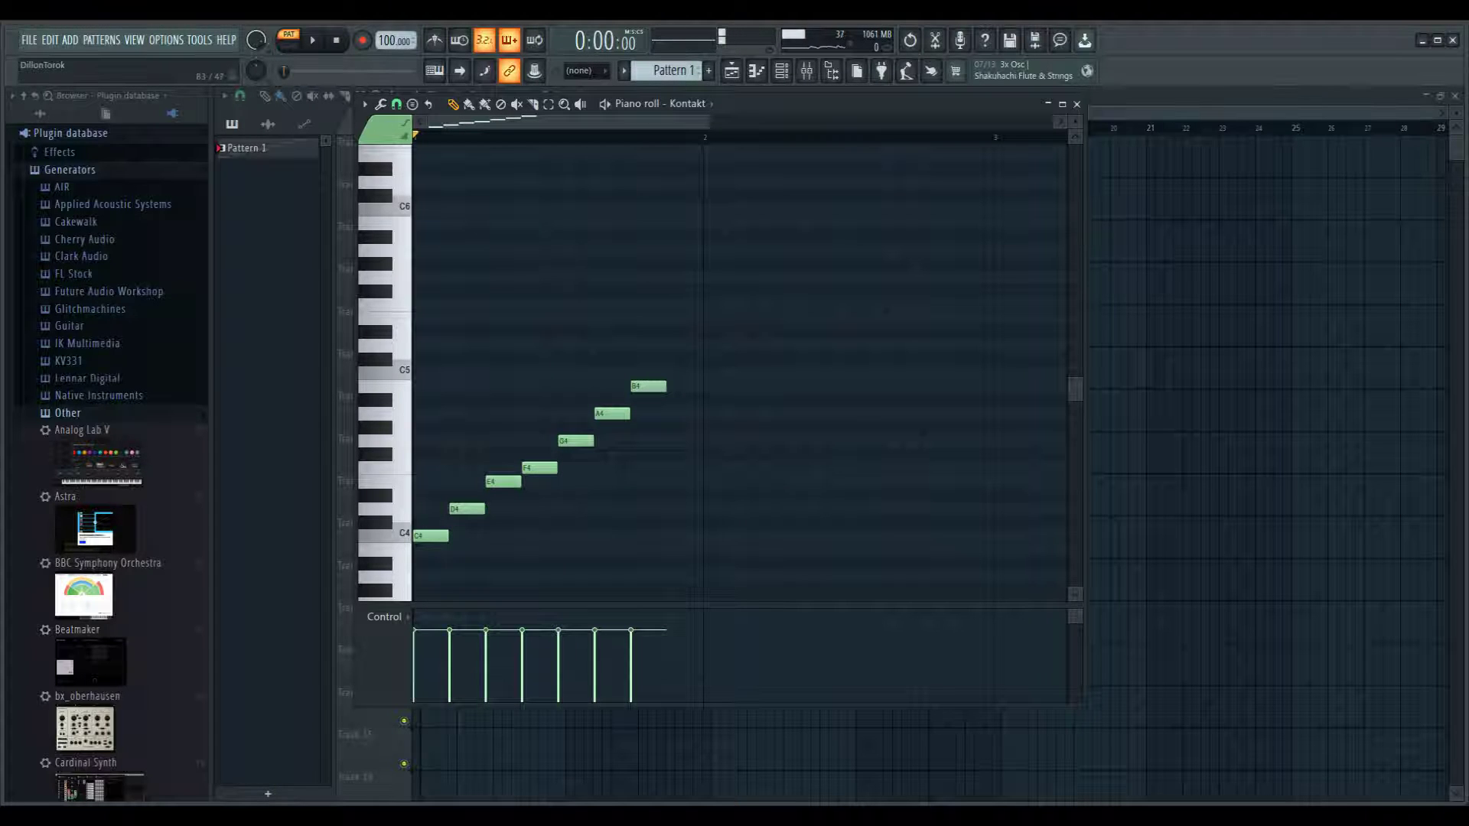
Step: Audition individual pitches between D4 and B4 on the piano roll keyboard, including the black keys D#4 and A#4
{"action": "left_click", "coordinate": [398, 511]}
{"action": "left_click", "coordinate": [378, 484]}
{"action": "left_click", "coordinate": [375, 495]}
{"action": "left_click", "coordinate": [379, 484]}
{"action": "left_click", "coordinate": [375, 441]}
{"action": "left_click", "coordinate": [382, 414]}
{"action": "left_click", "coordinate": [382, 388]}
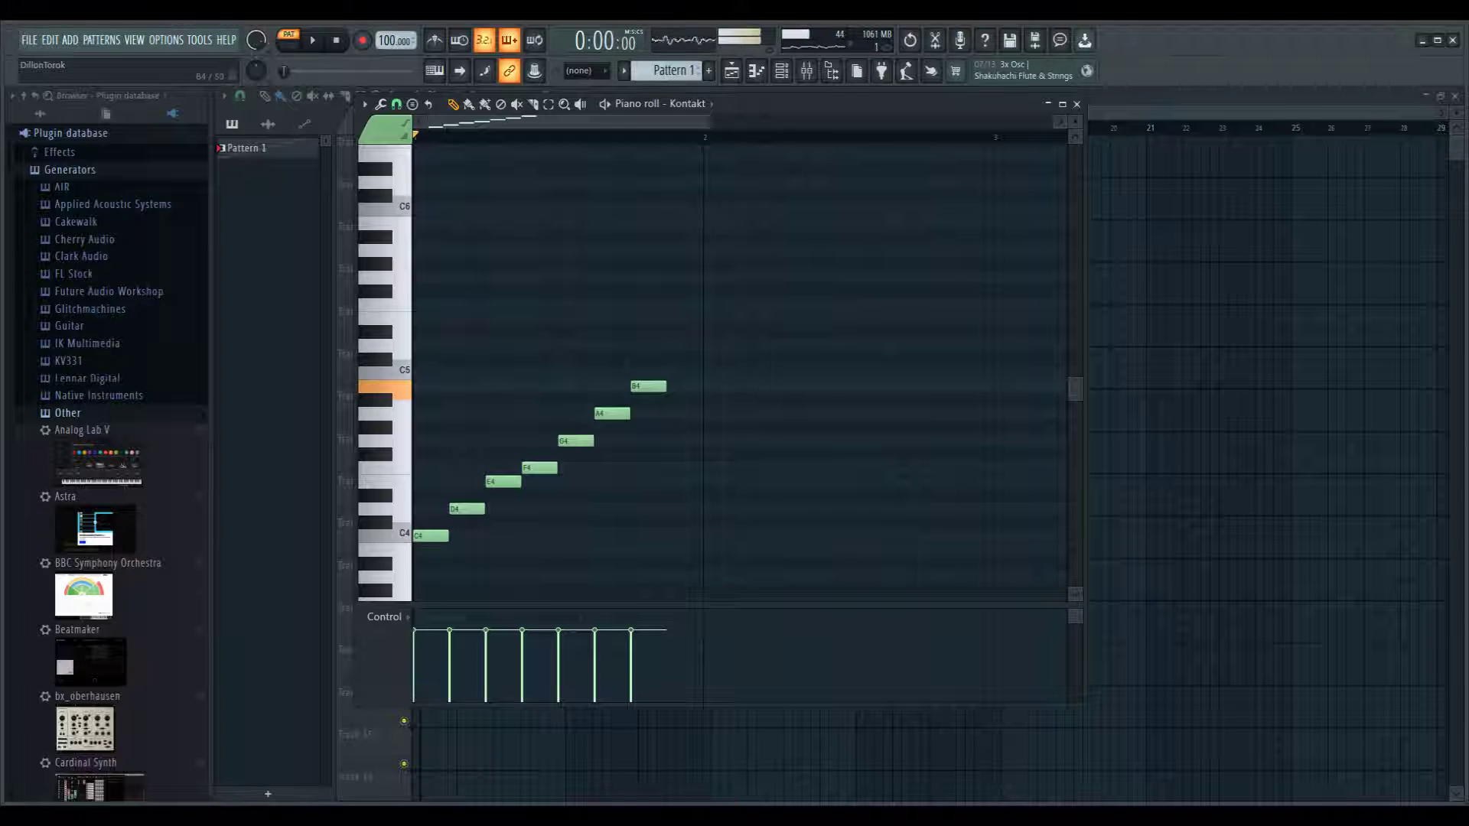
{"action": "left_click", "coordinate": [375, 399]}
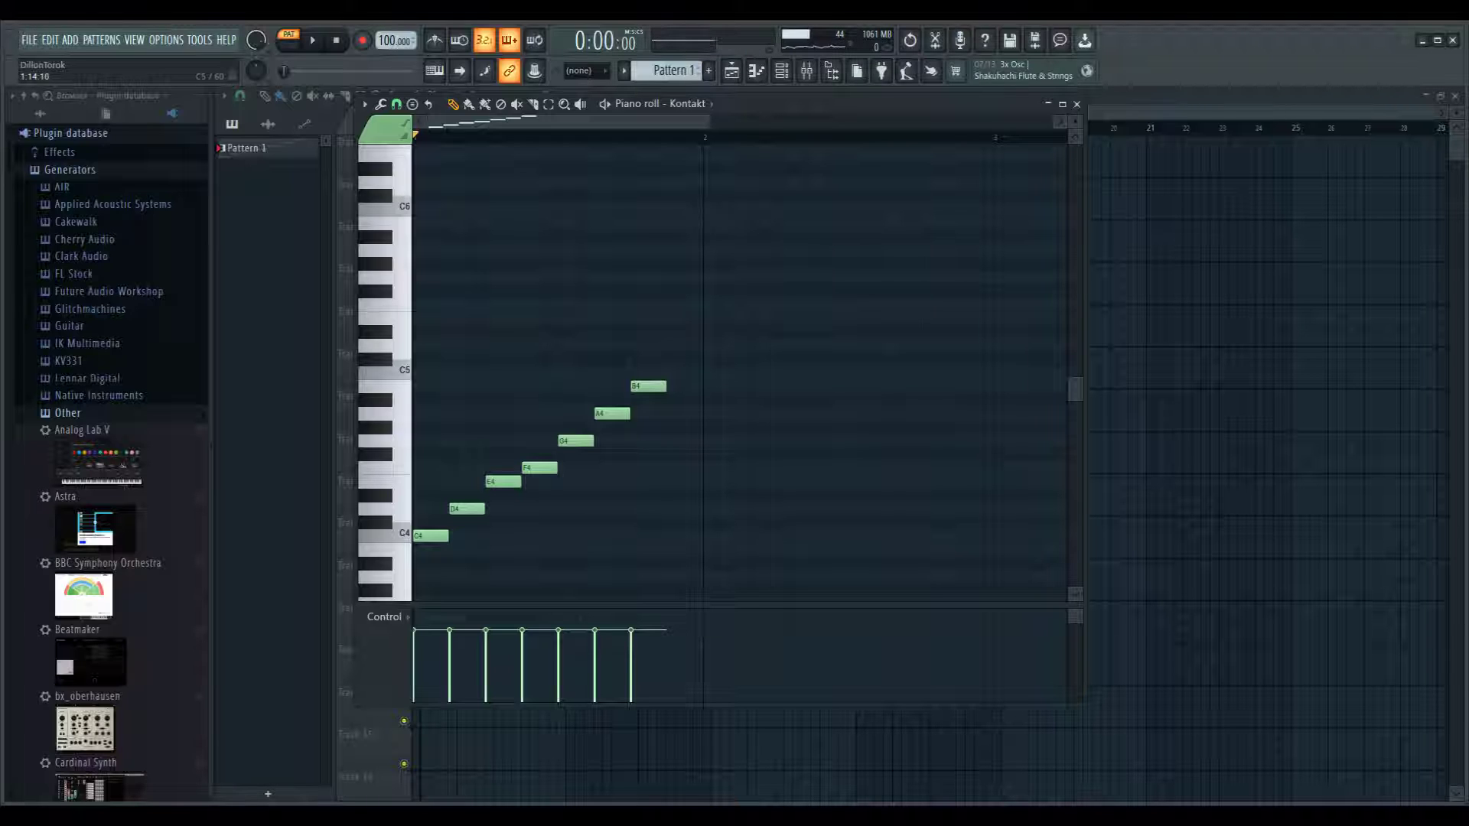
Step: Add a C5 note right after the B4 to complete the octave, and play the scale
{"action": "left_click", "coordinate": [670, 372]}
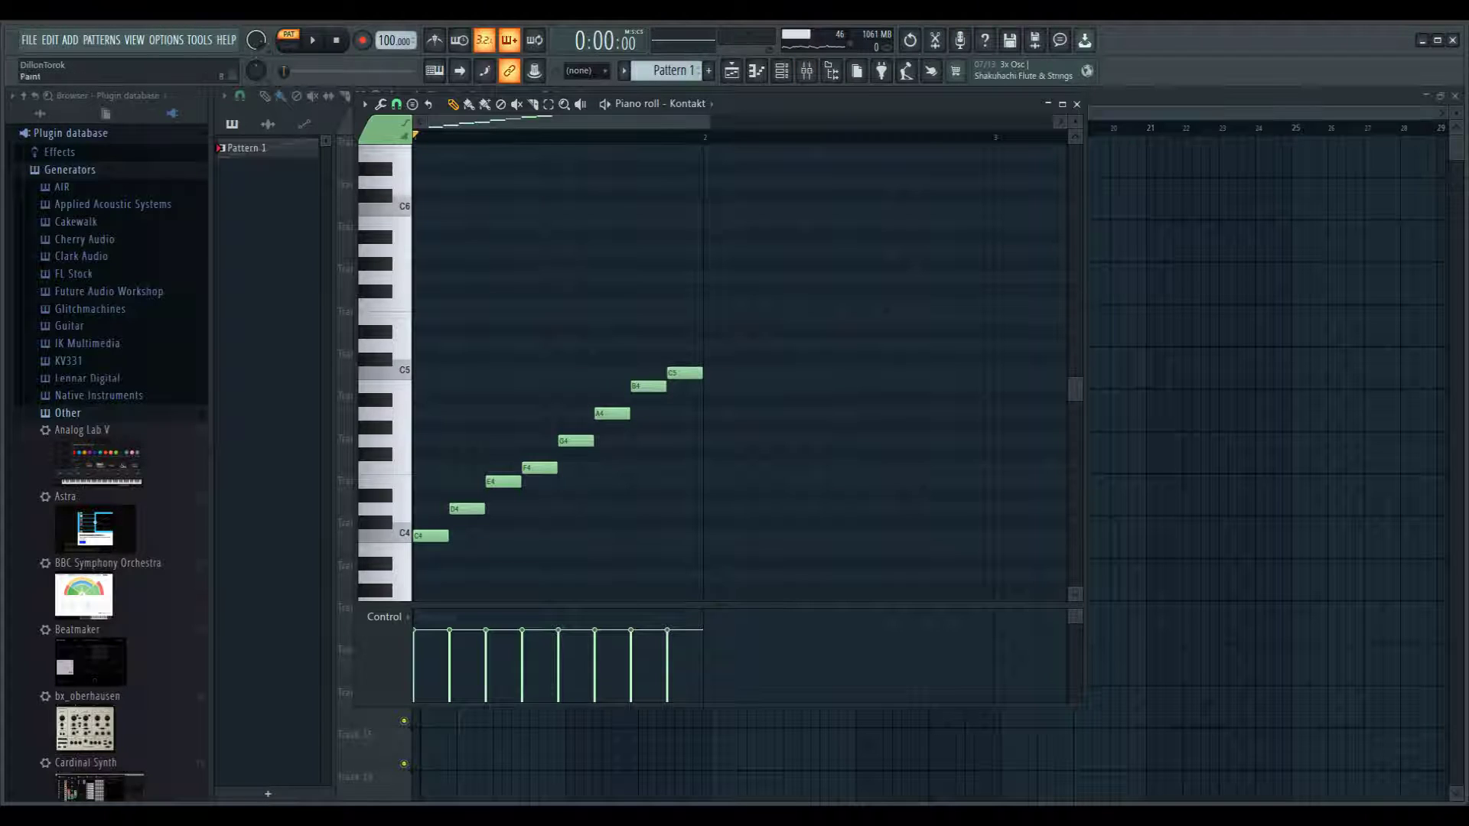
{"action": "key", "text": "space"}
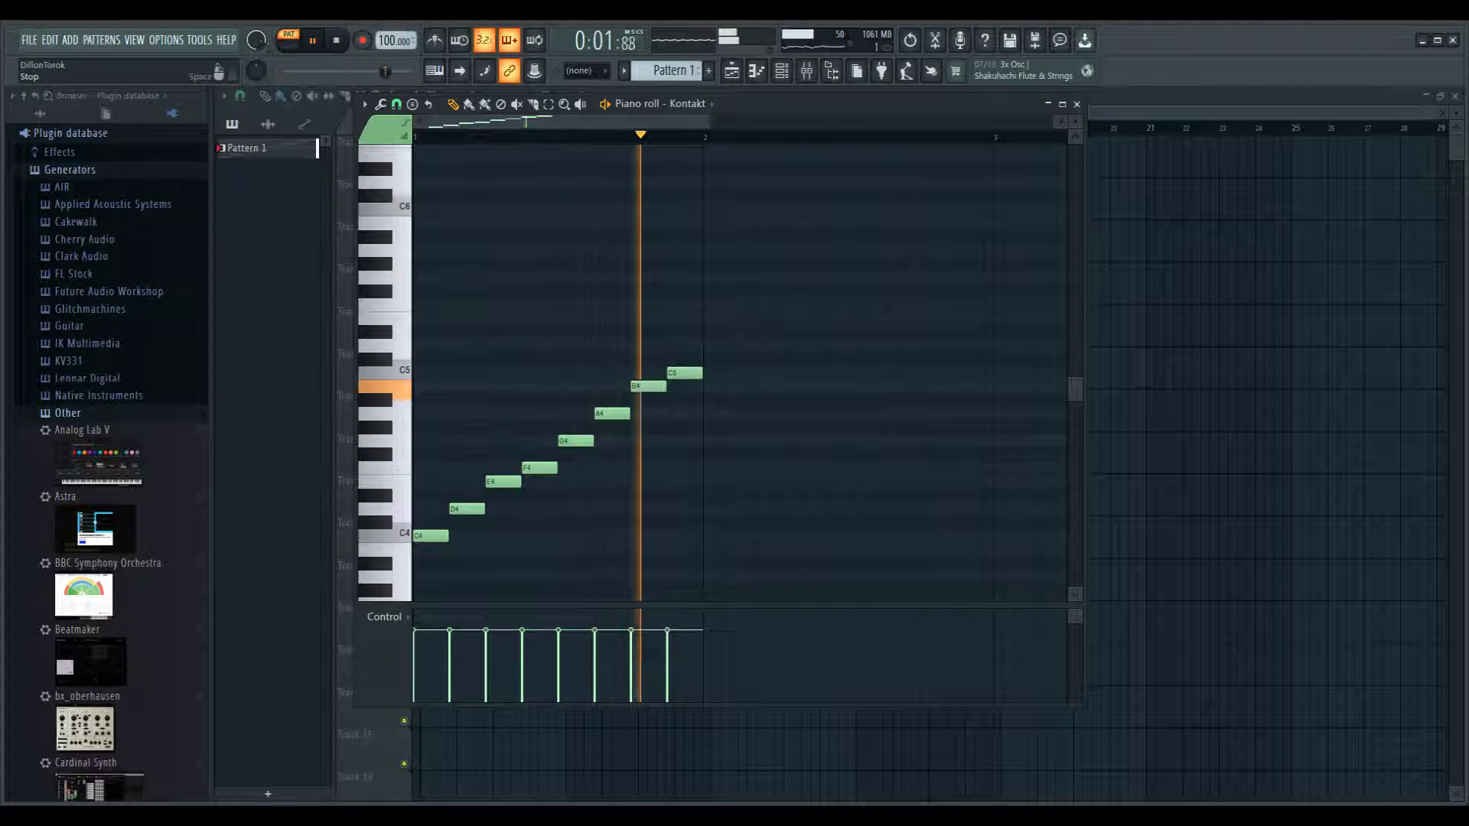
{"action": "key", "text": "space"}
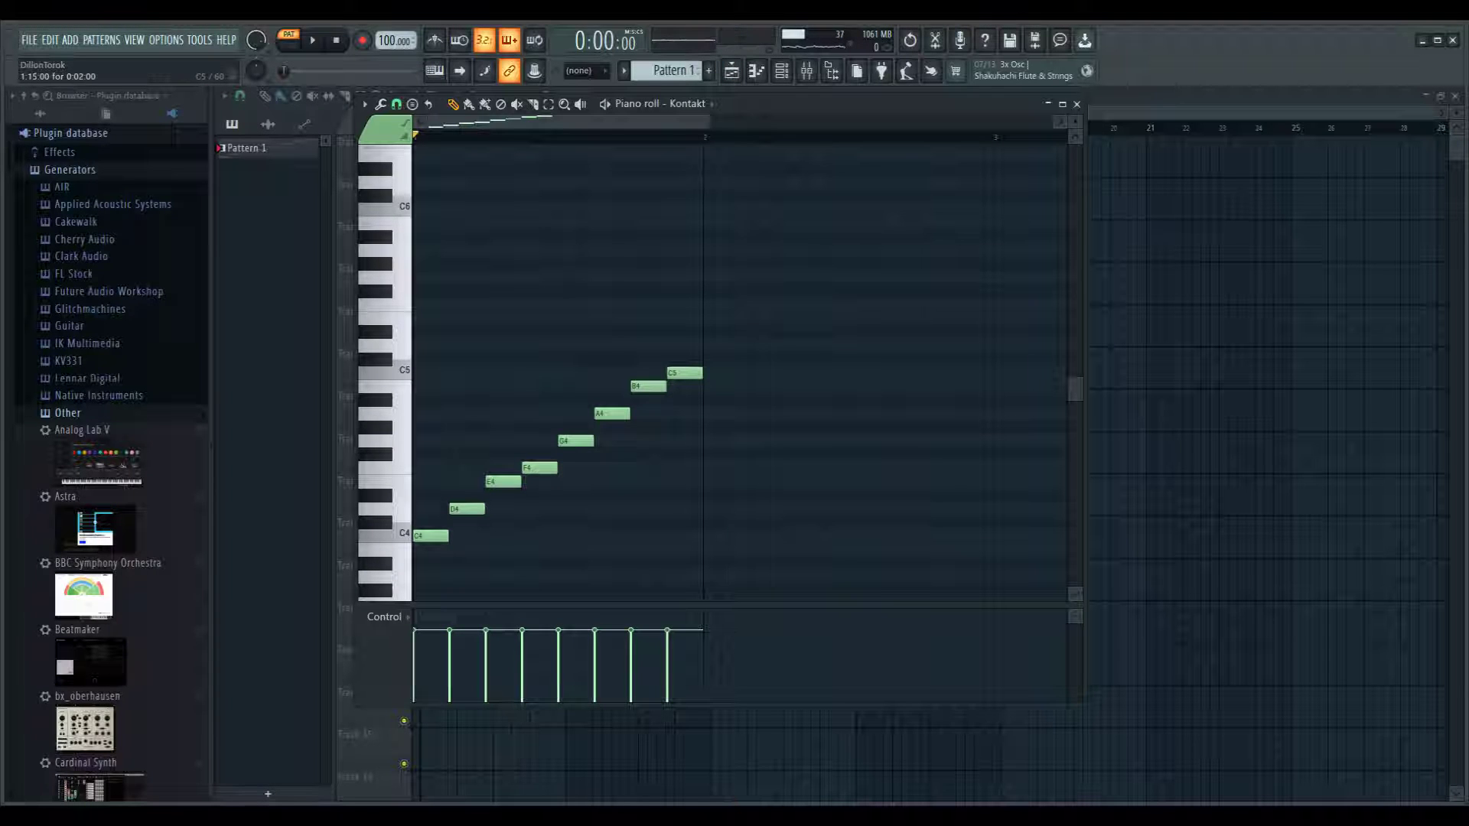
Step: Delete every note of the scale except the first C4
{"action": "right_click", "coordinate": [685, 372]}
{"action": "right_click", "coordinate": [648, 387]}
{"action": "right_click", "coordinate": [612, 413]}
{"action": "right_click", "coordinate": [575, 441]}
{"action": "right_click", "coordinate": [540, 468]}
{"action": "right_click", "coordinate": [467, 509]}
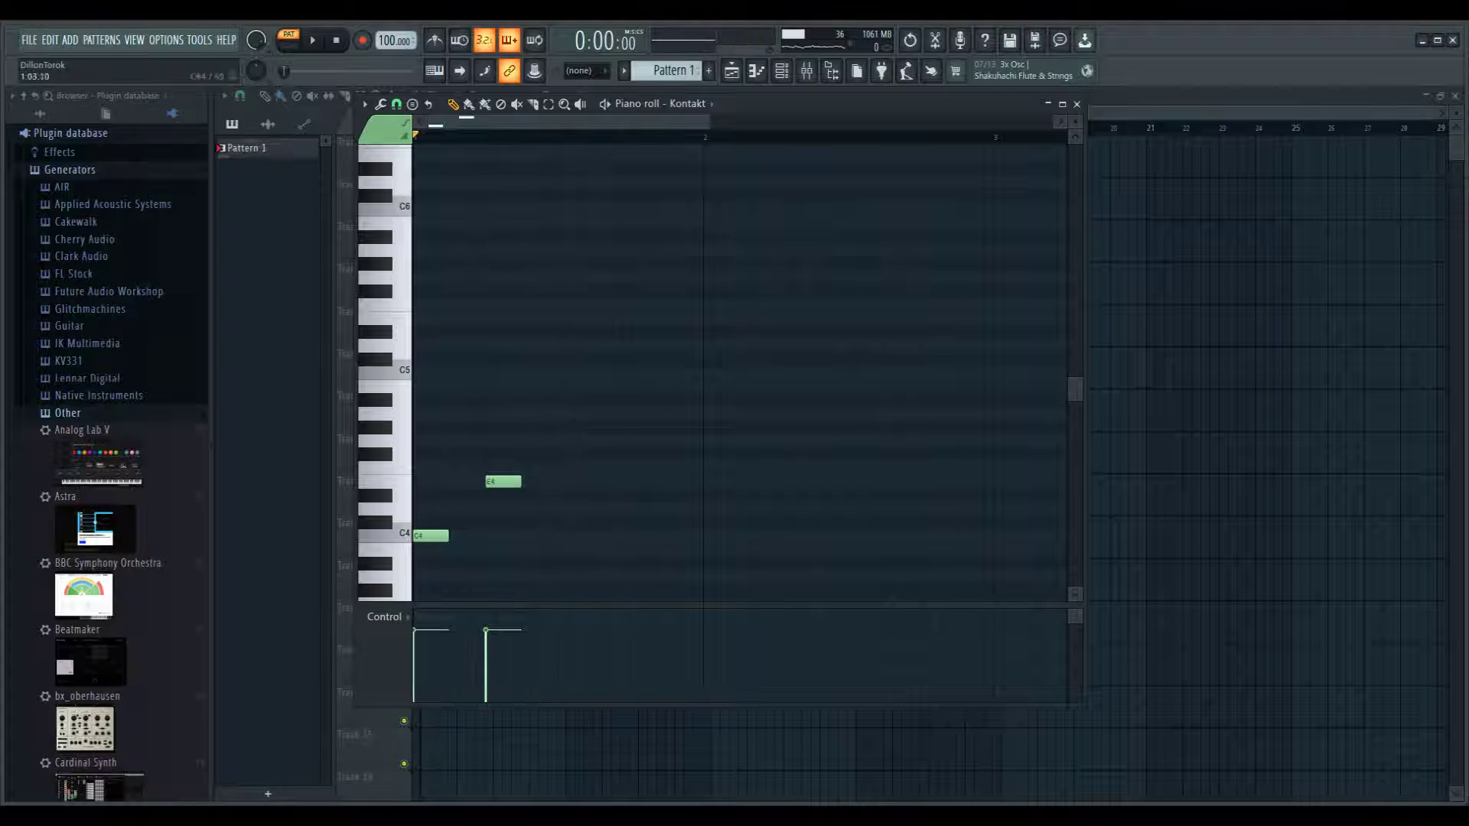
{"action": "key", "text": "ctrl+alt+z"}
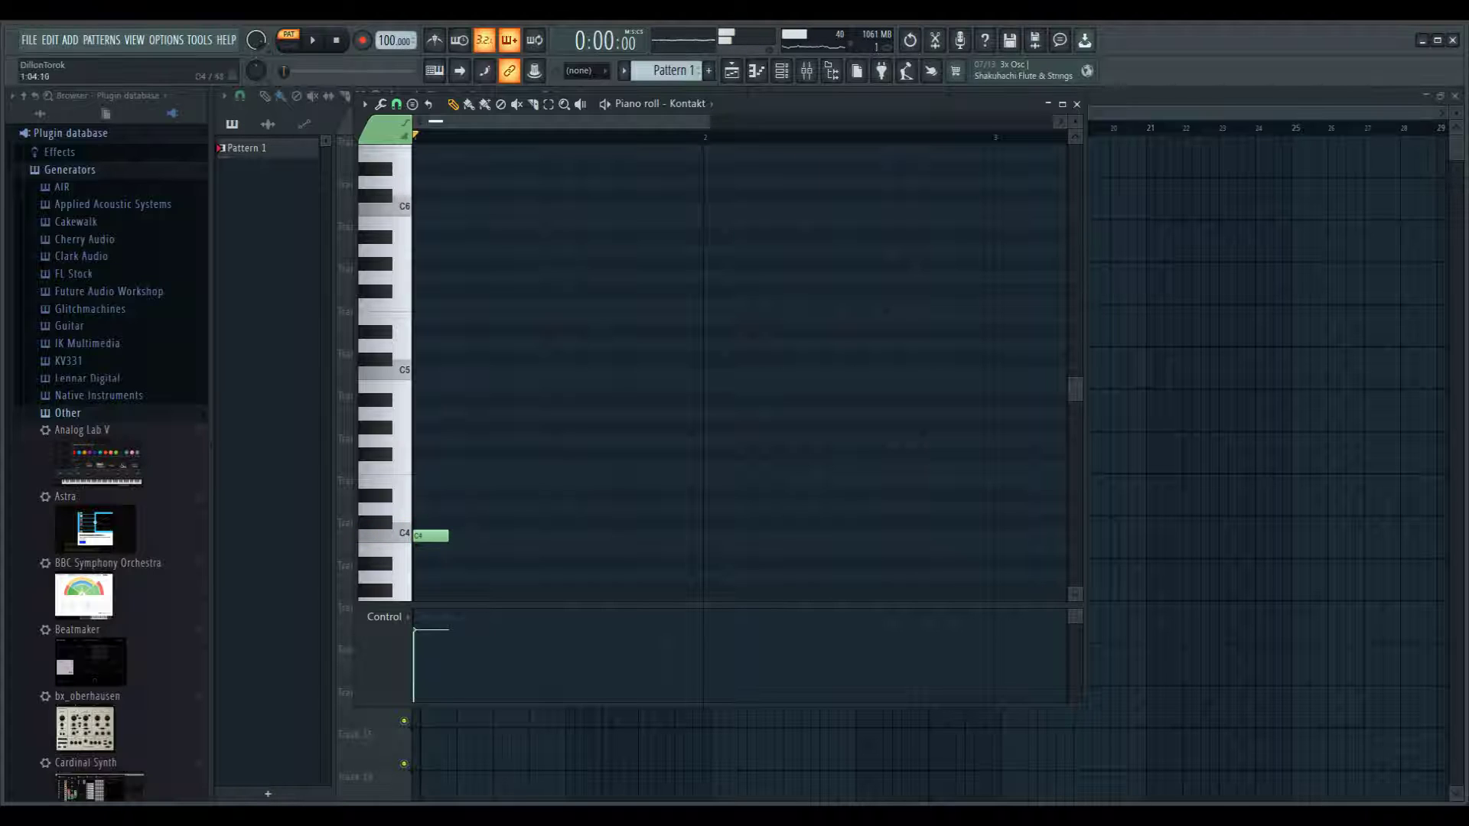
Step: Draw D4, D#4, F4, G4, G#4 and A#4 consecutively after the C4 to form the C minor scale, and play it back
{"action": "left_click", "coordinate": [466, 522]}
{"action": "left_click_drag", "start_coordinate": [466, 522], "coordinate": [467, 508]}
{"action": "key", "text": "d"}
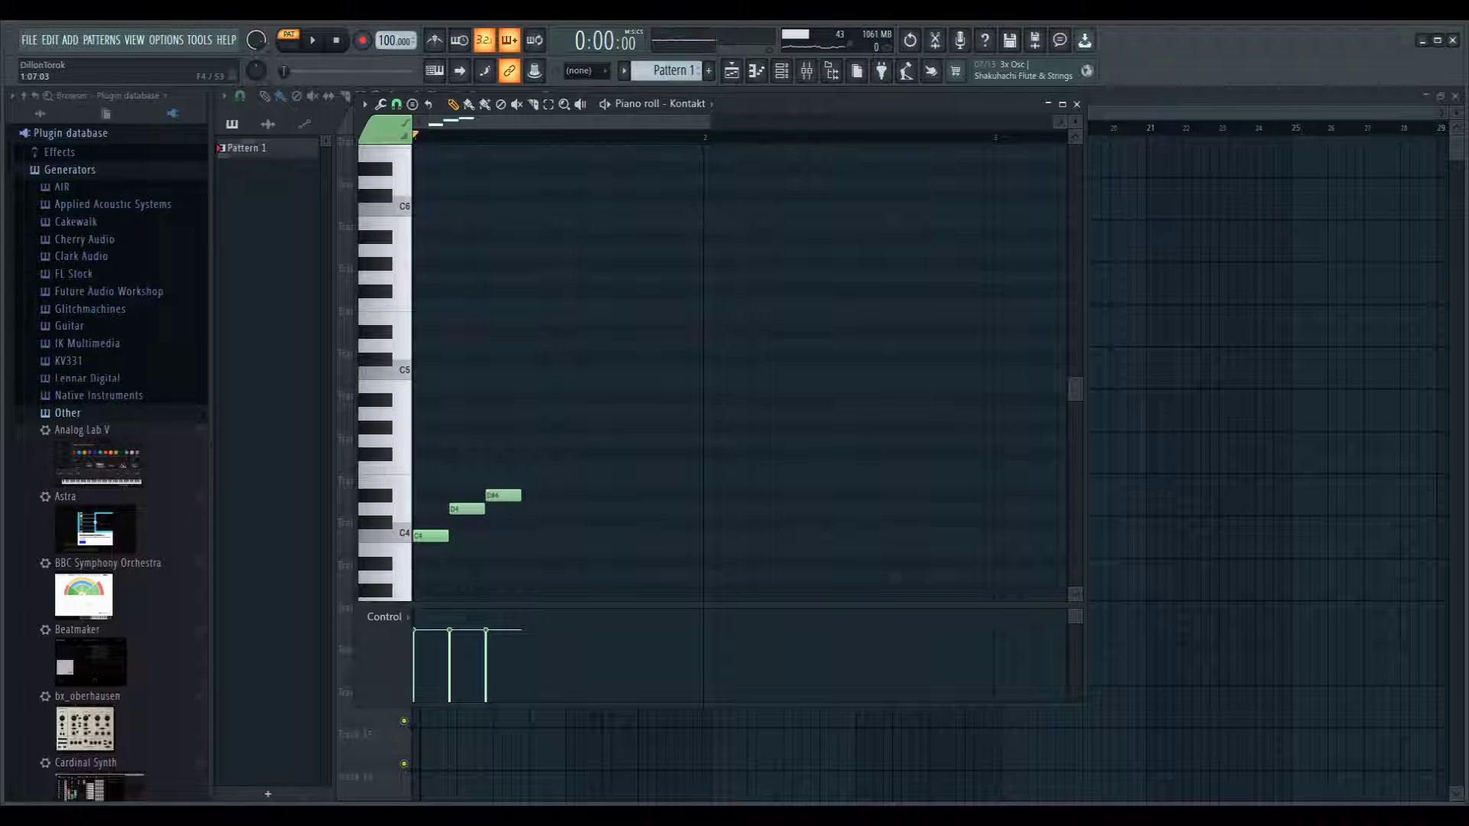
{"action": "left_click", "coordinate": [526, 468]}
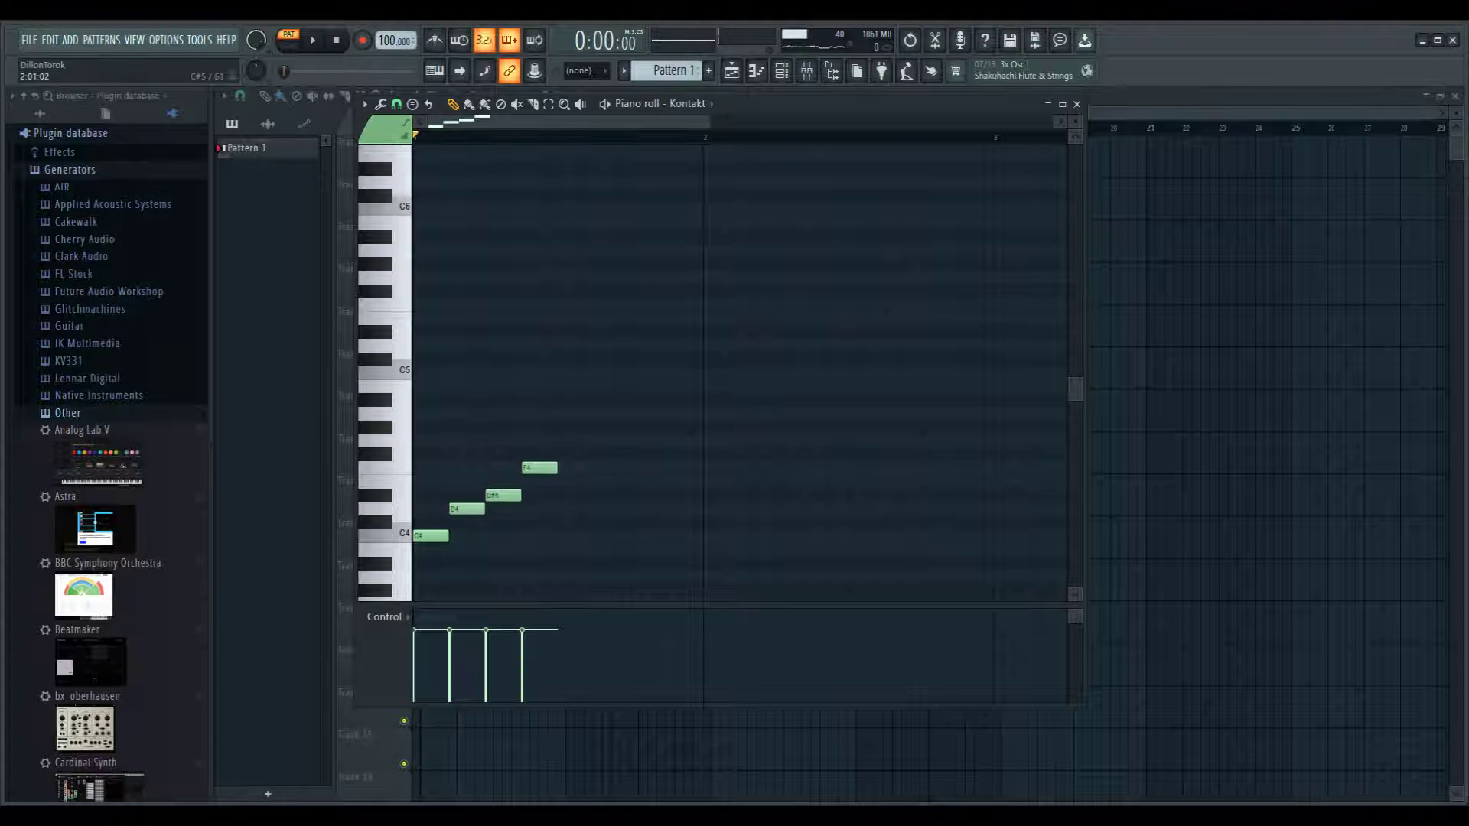
{"action": "left_click", "coordinate": [561, 441]}
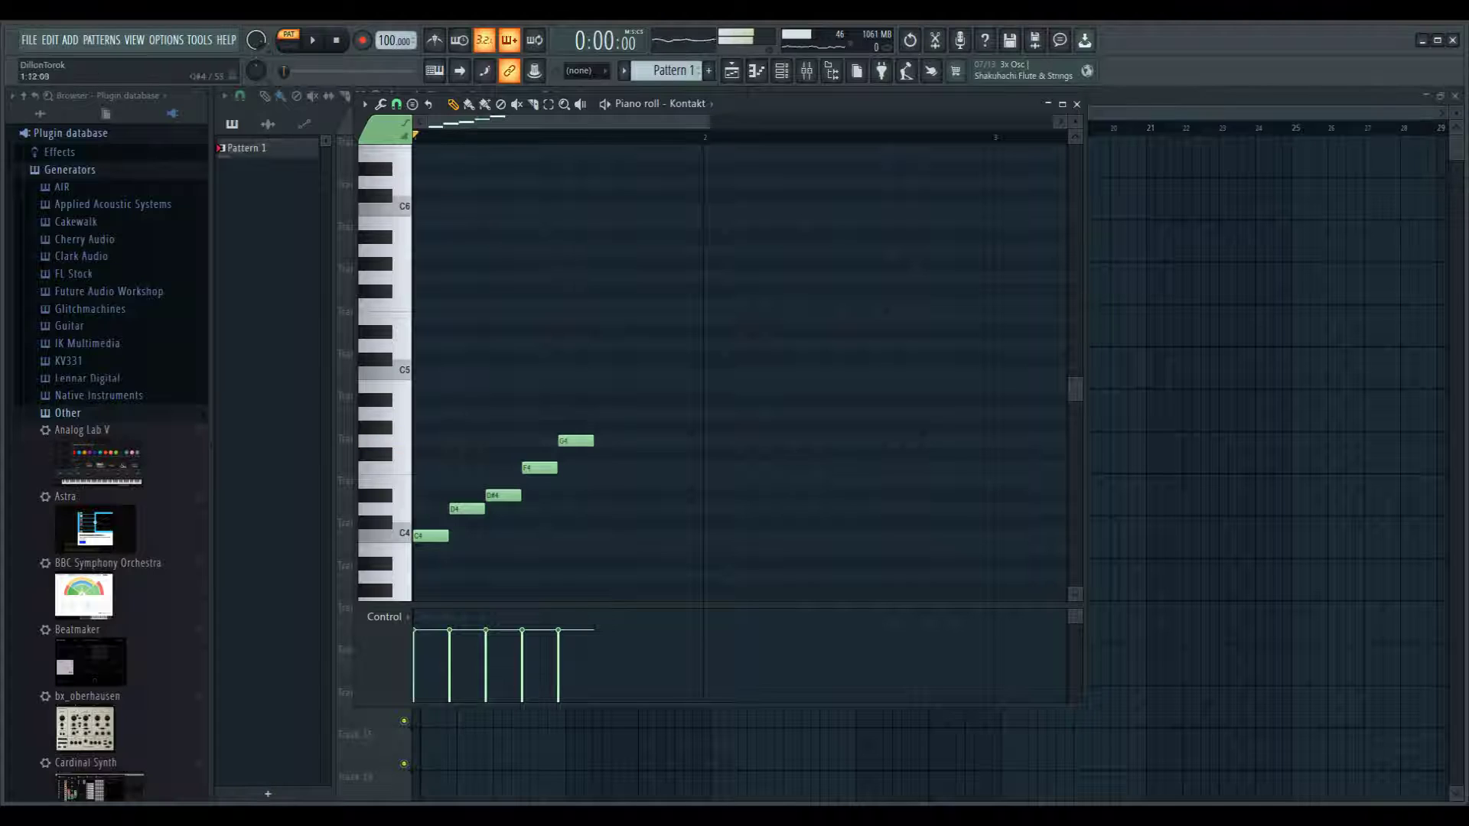
{"action": "left_click", "coordinate": [612, 427]}
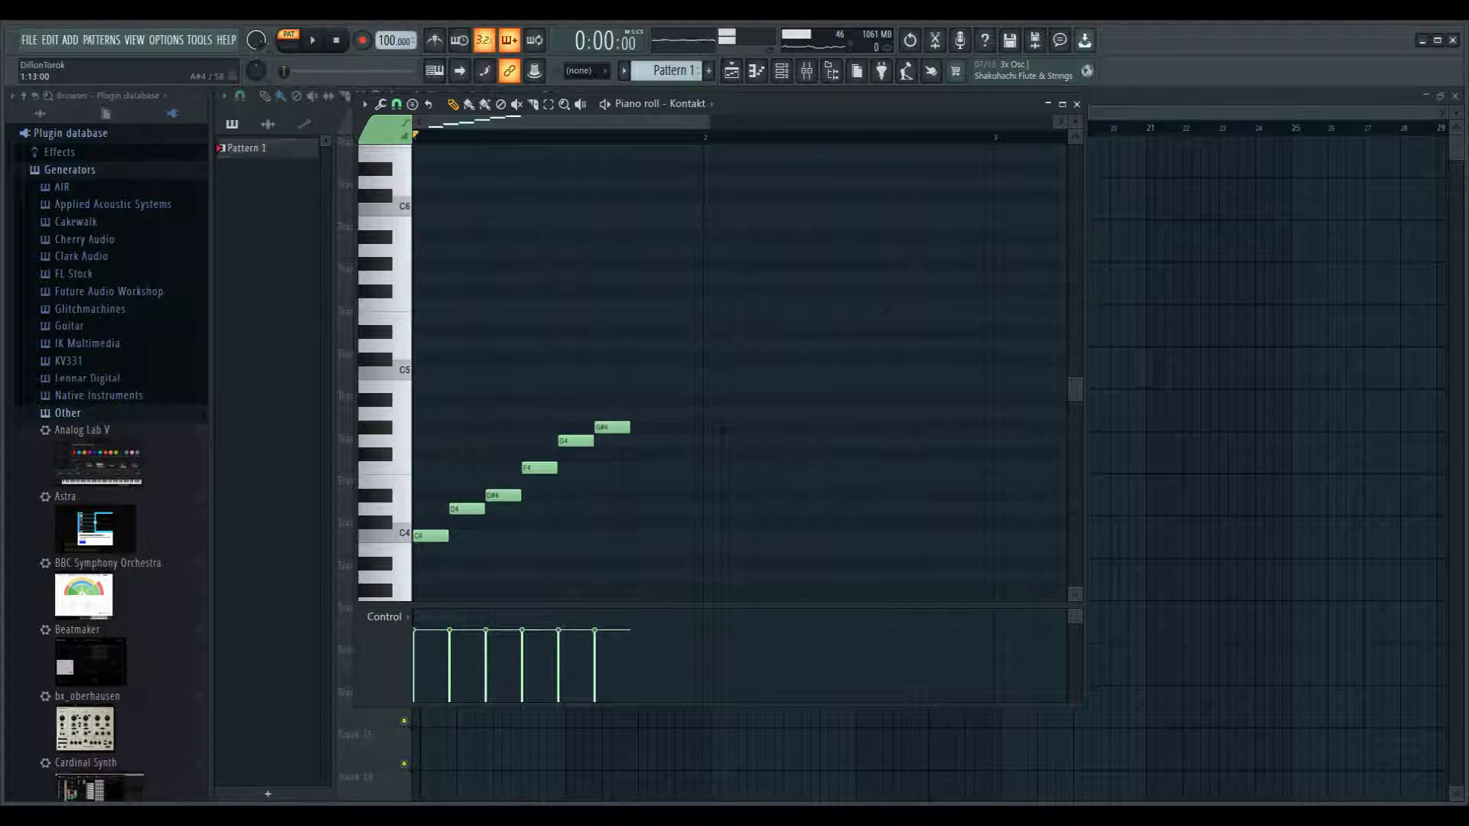
{"action": "left_click", "coordinate": [634, 400]}
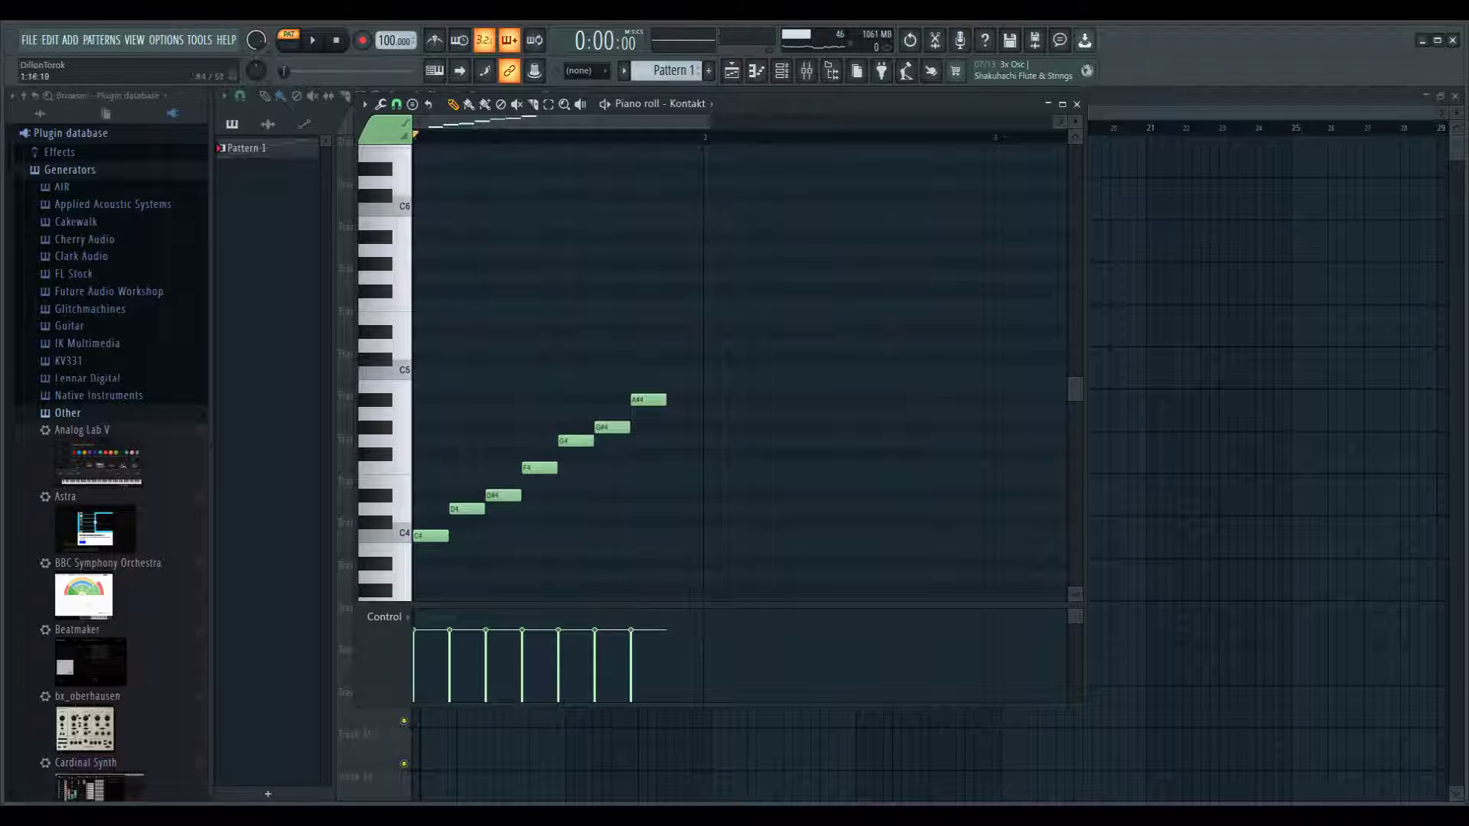
{"action": "key", "text": "space"}
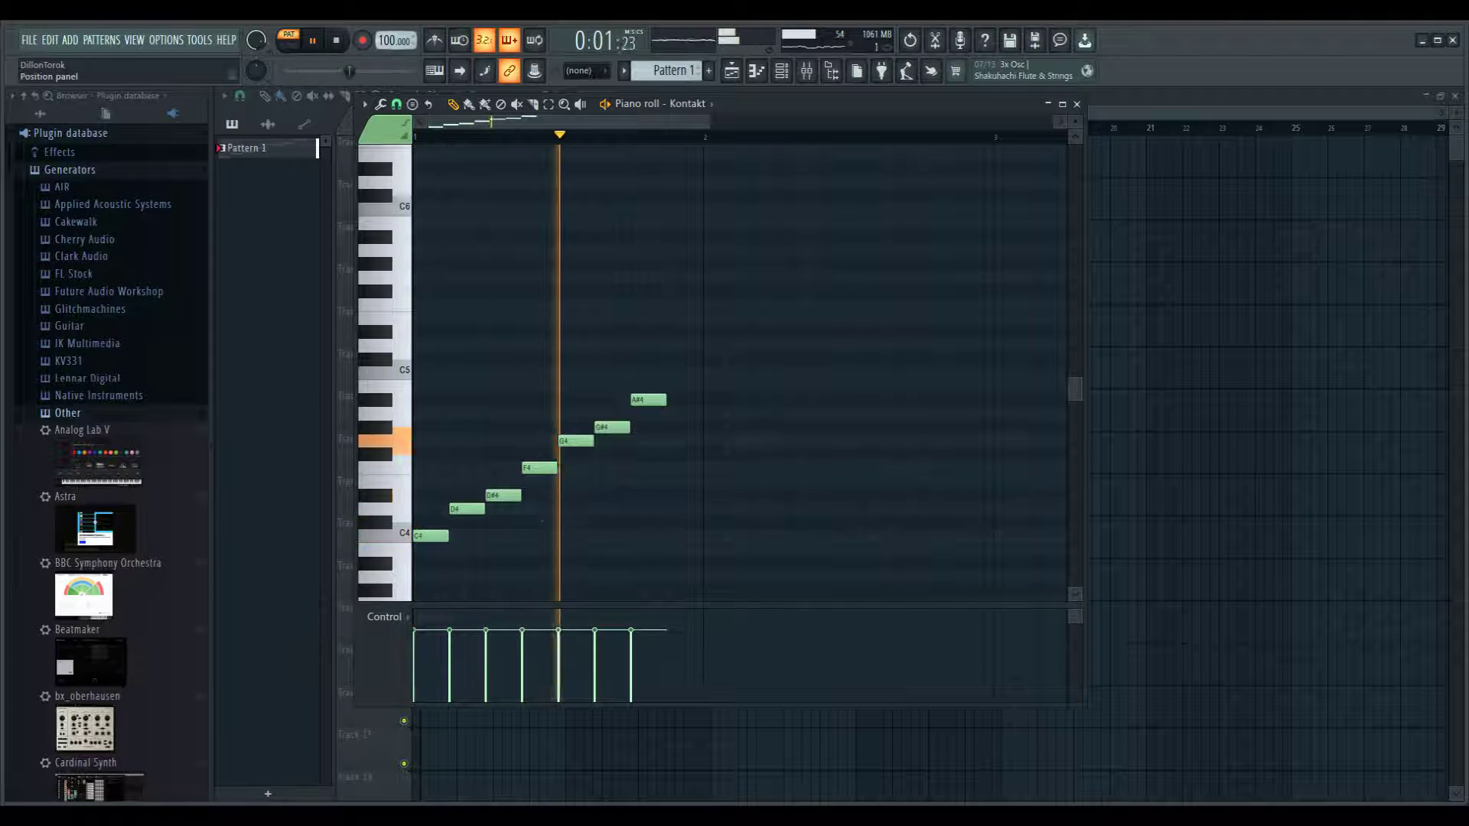
{"action": "key", "text": "space"}
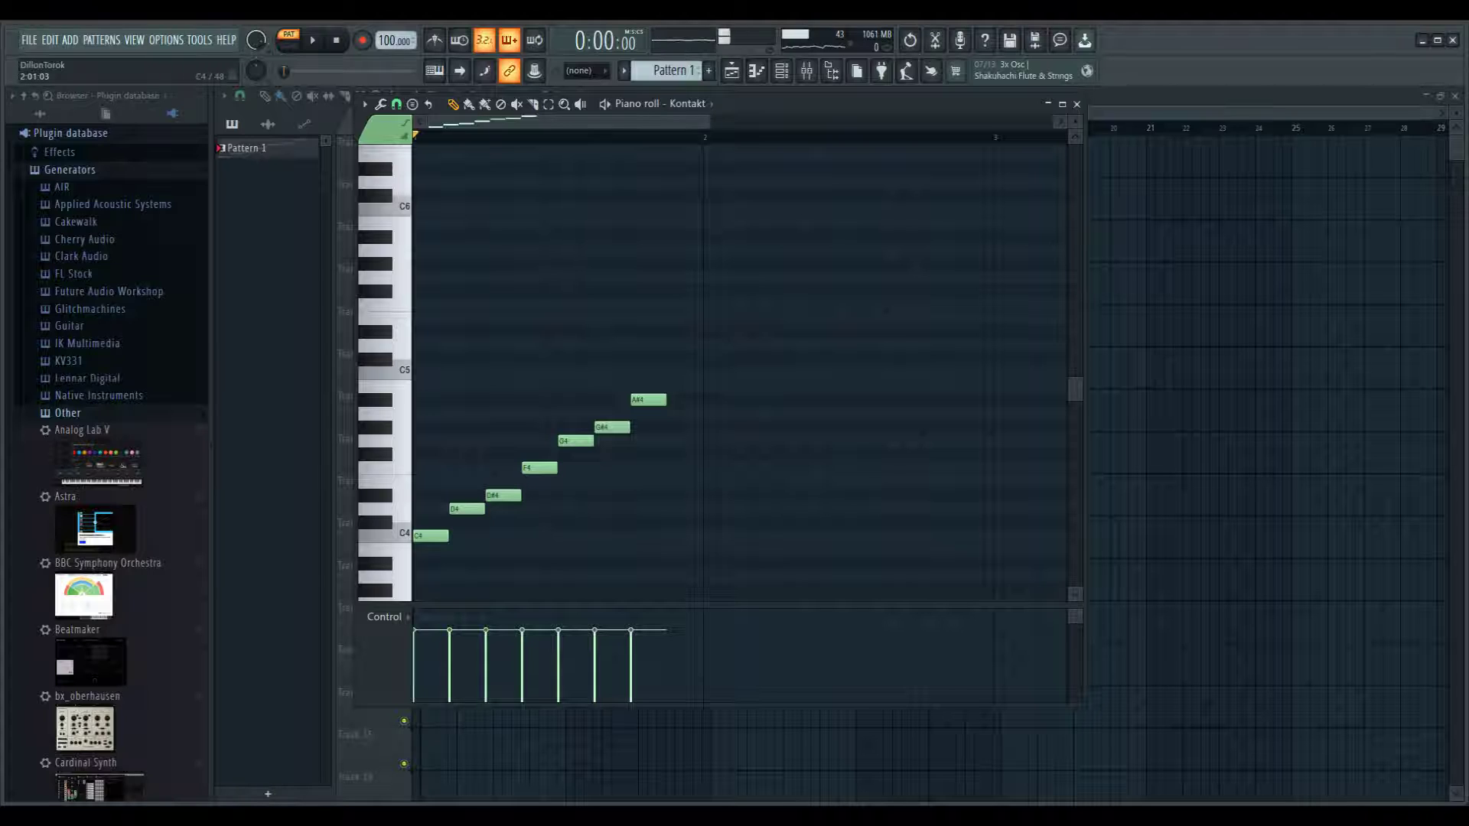
Step: Draw the C major scale from C4 to B4 as consecutive notes in bar 2 and play both scales for comparison
{"action": "left_click", "coordinate": [706, 536]}
{"action": "left_click", "coordinate": [746, 508]}
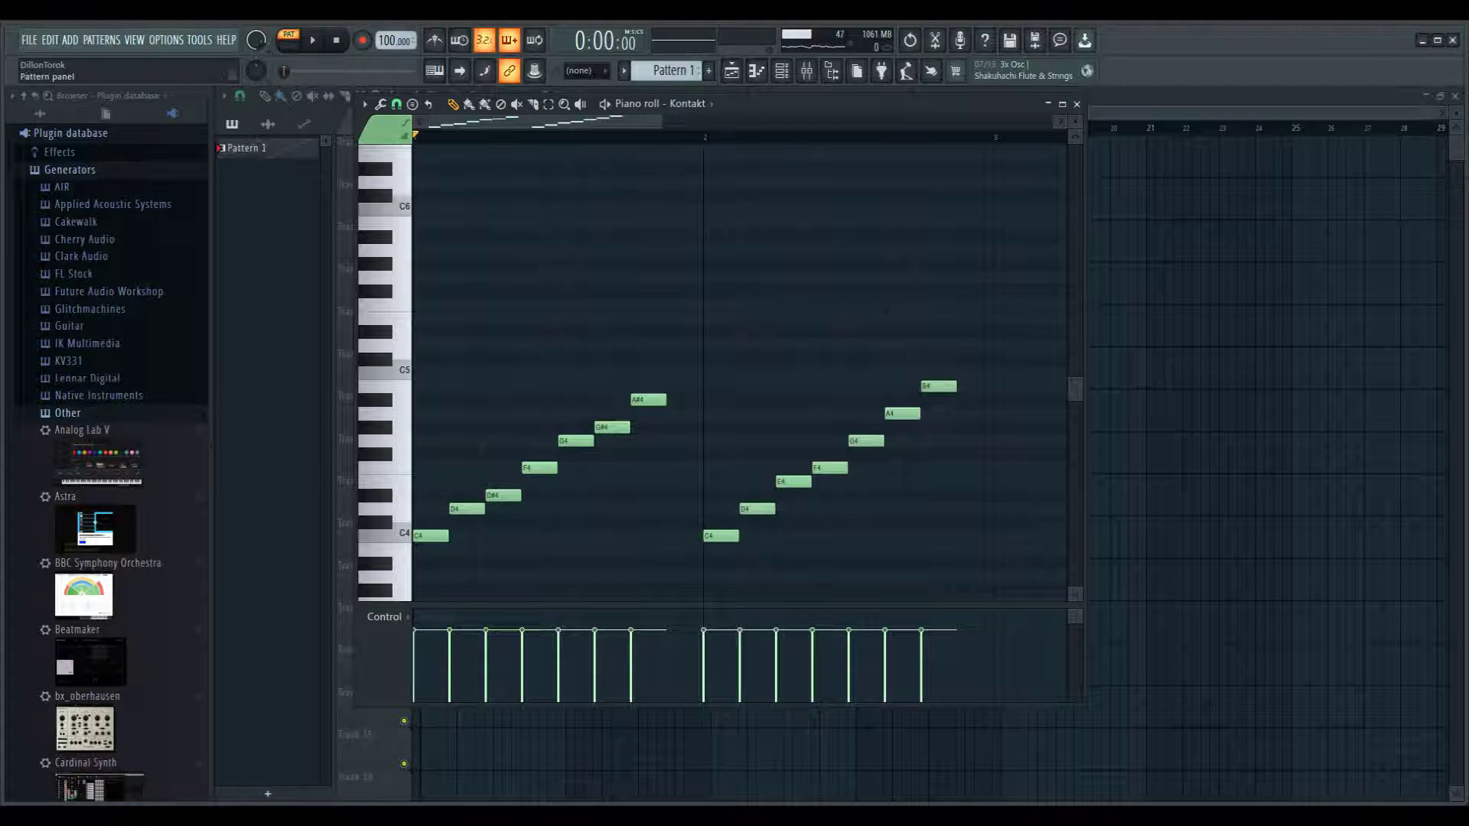
{"action": "key", "text": "space"}
{"action": "key", "text": "space"}
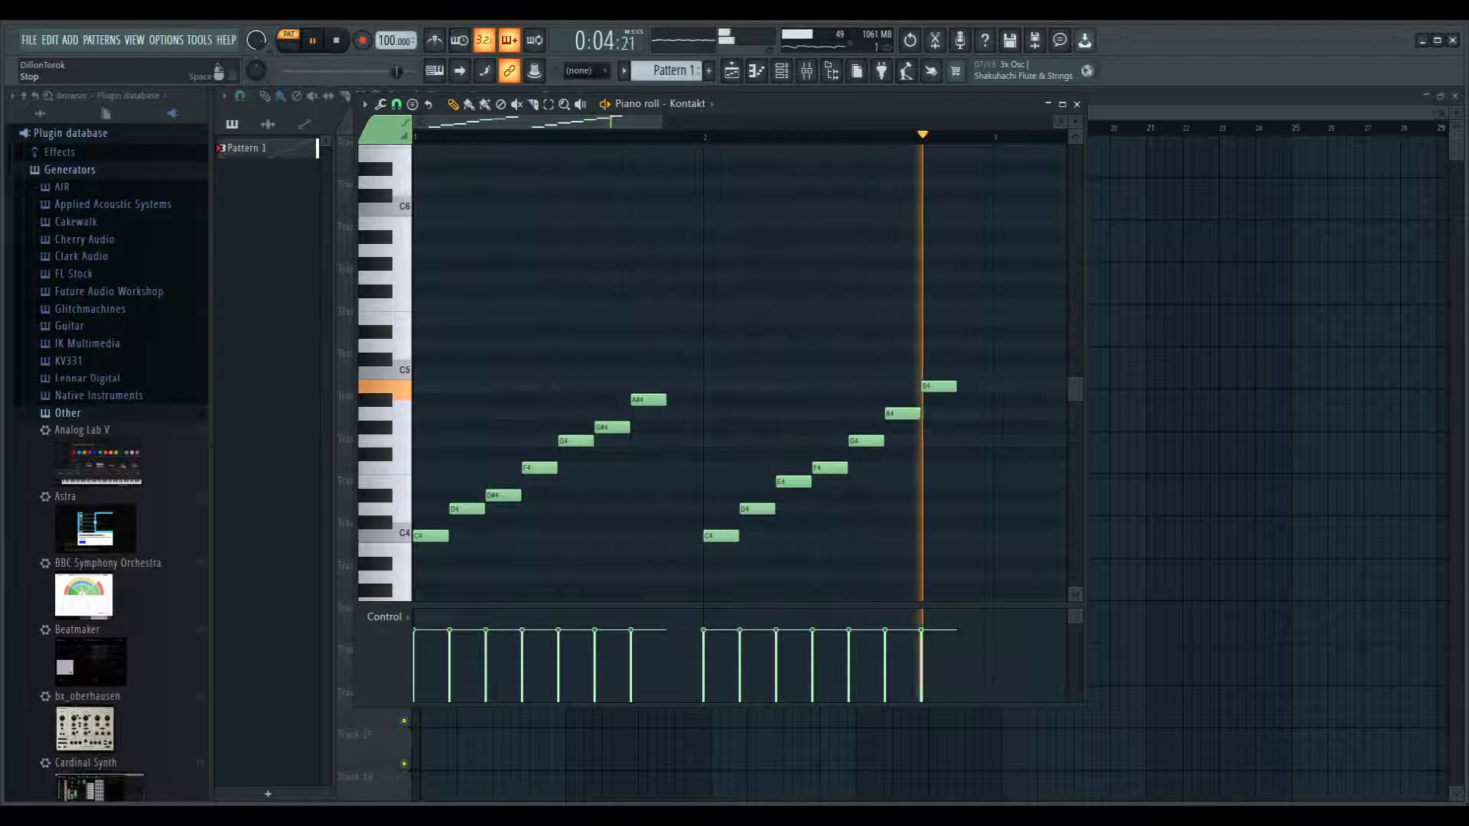
{"action": "key", "text": "space"}
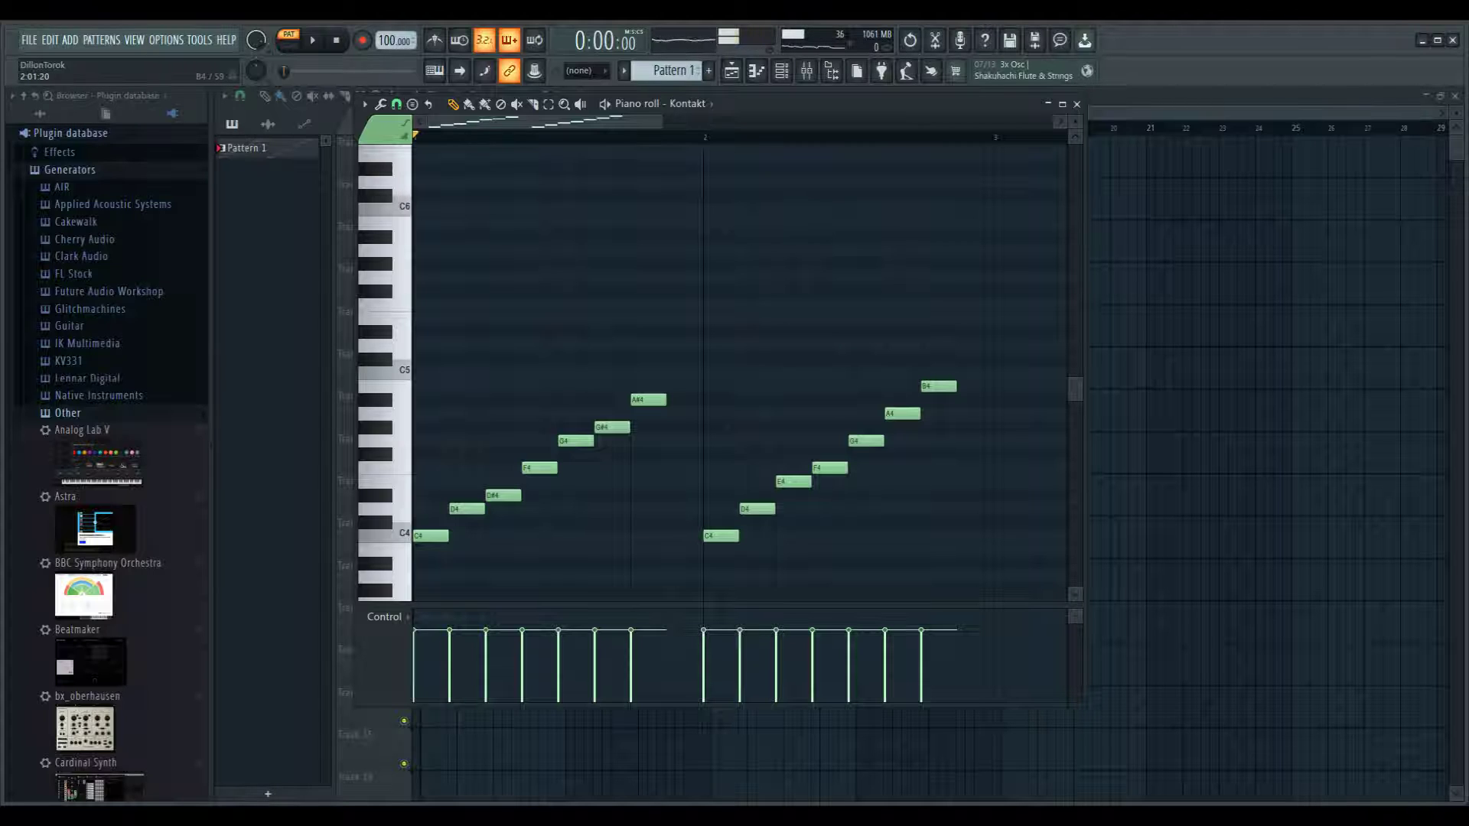
Step: Delete the minor scale notes in bar 1, keeping only the first C4
{"action": "right_click", "coordinate": [648, 399]}
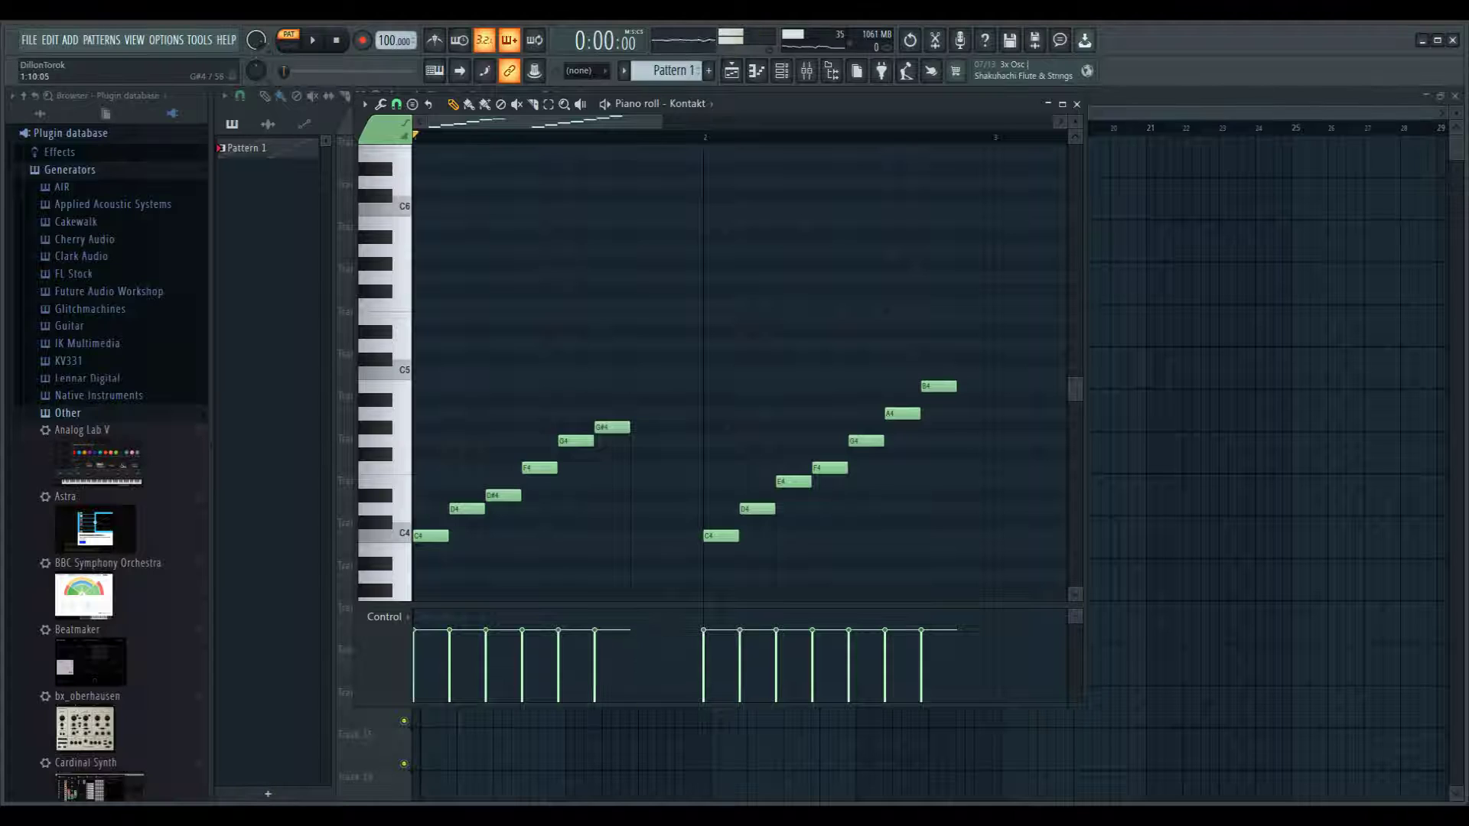
{"action": "right_click", "coordinate": [612, 427]}
{"action": "right_click", "coordinate": [575, 441]}
{"action": "right_click", "coordinate": [539, 467]}
{"action": "right_click", "coordinate": [503, 495]}
{"action": "right_click", "coordinate": [466, 508]}
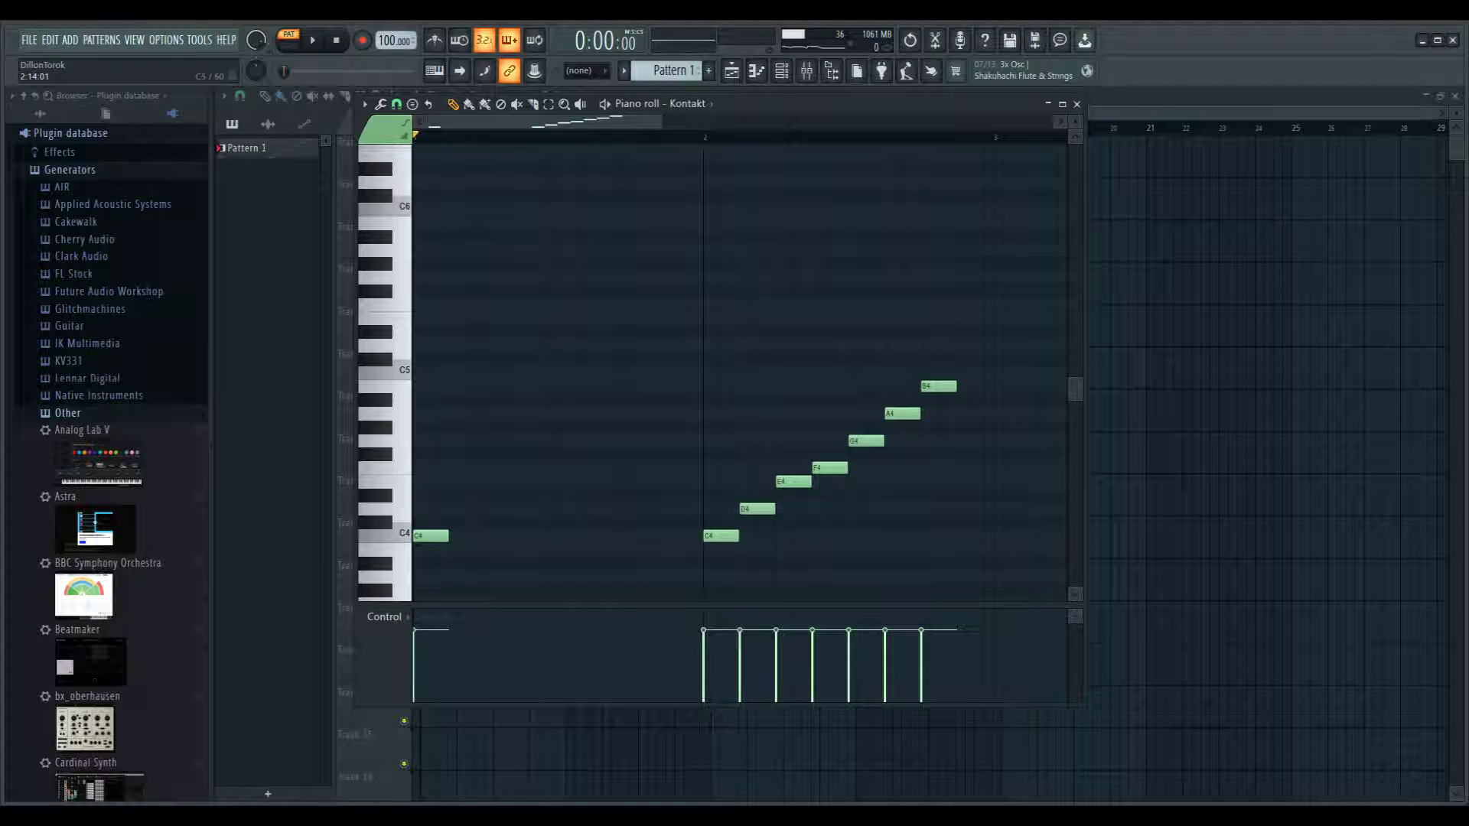
Step: Delete all seven major scale notes in bar 2
{"action": "right_click", "coordinate": [938, 386]}
{"action": "right_click", "coordinate": [902, 413]}
{"action": "right_click", "coordinate": [866, 440]}
{"action": "right_click", "coordinate": [829, 467]}
{"action": "right_click", "coordinate": [794, 481]}
{"action": "right_click", "coordinate": [757, 509]}
{"action": "right_click", "coordinate": [721, 536]}
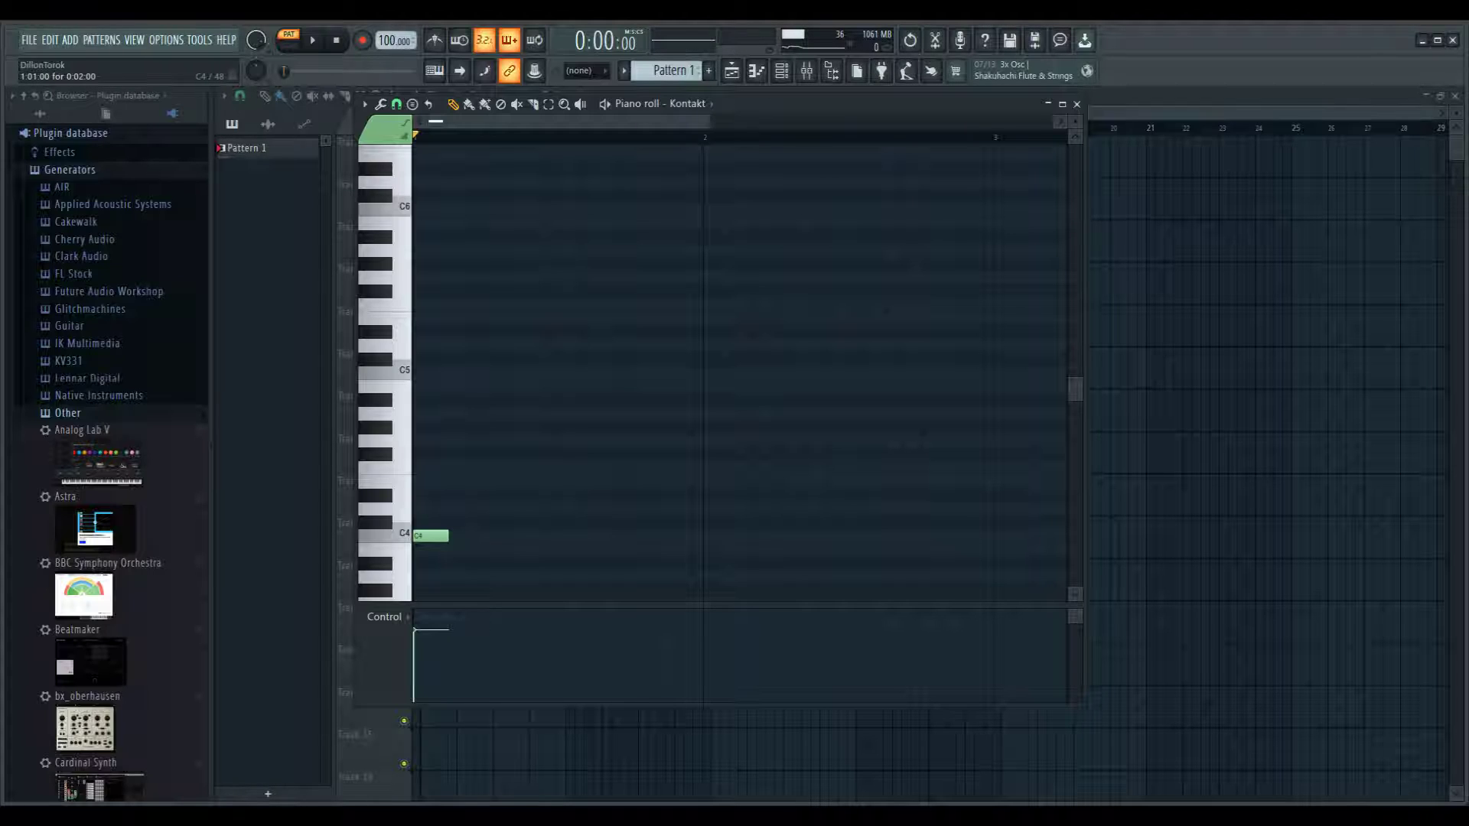
Step: Lengthen the C4 to one full bar, stack D#4 and G4 above it at the same length, and play the chord
{"action": "left_click_drag", "start_coordinate": [446, 536], "coordinate": [703, 535]}
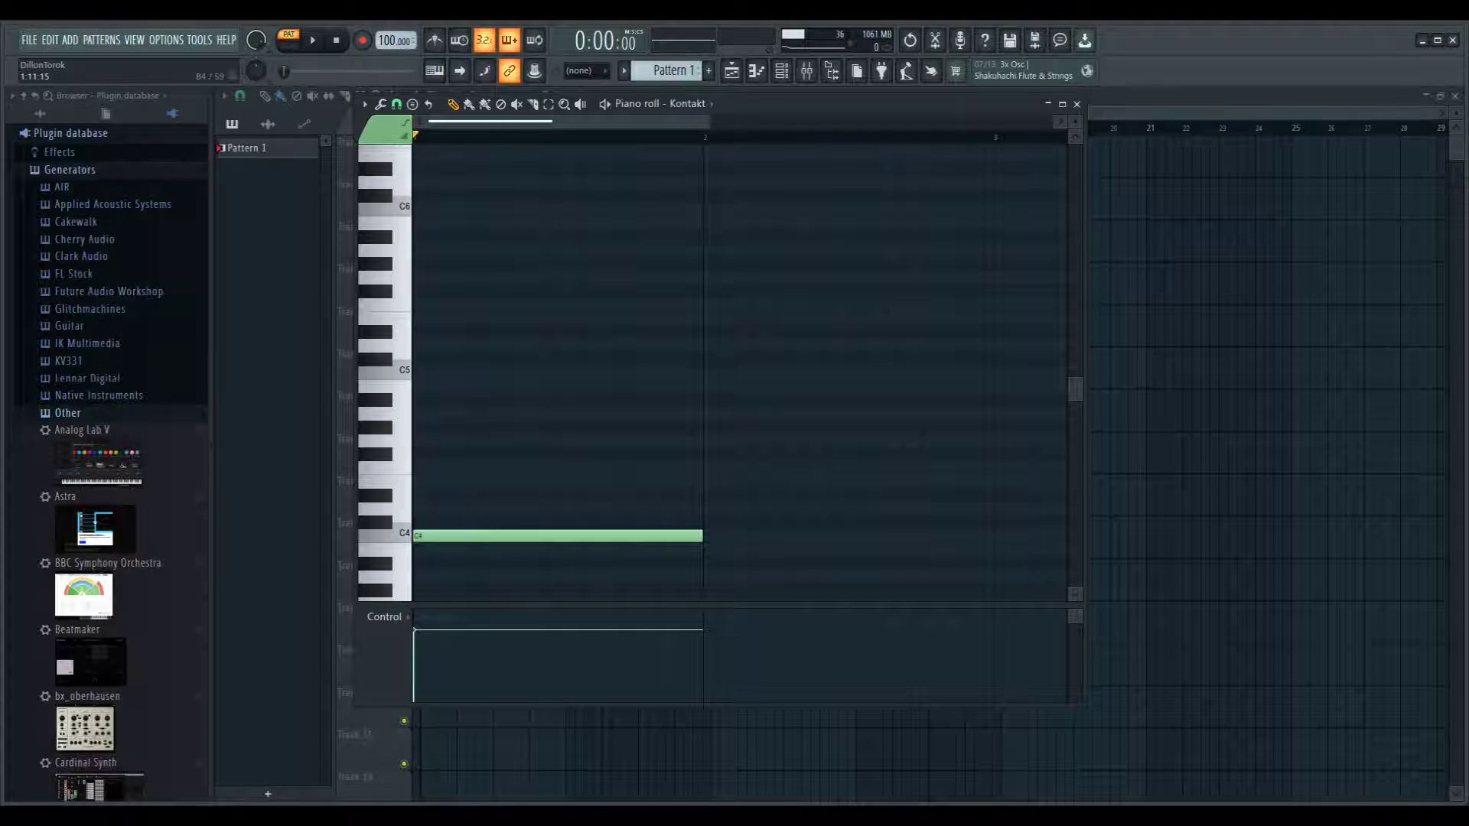
{"action": "left_click_drag", "start_coordinate": [457, 427], "coordinate": [421, 495]}
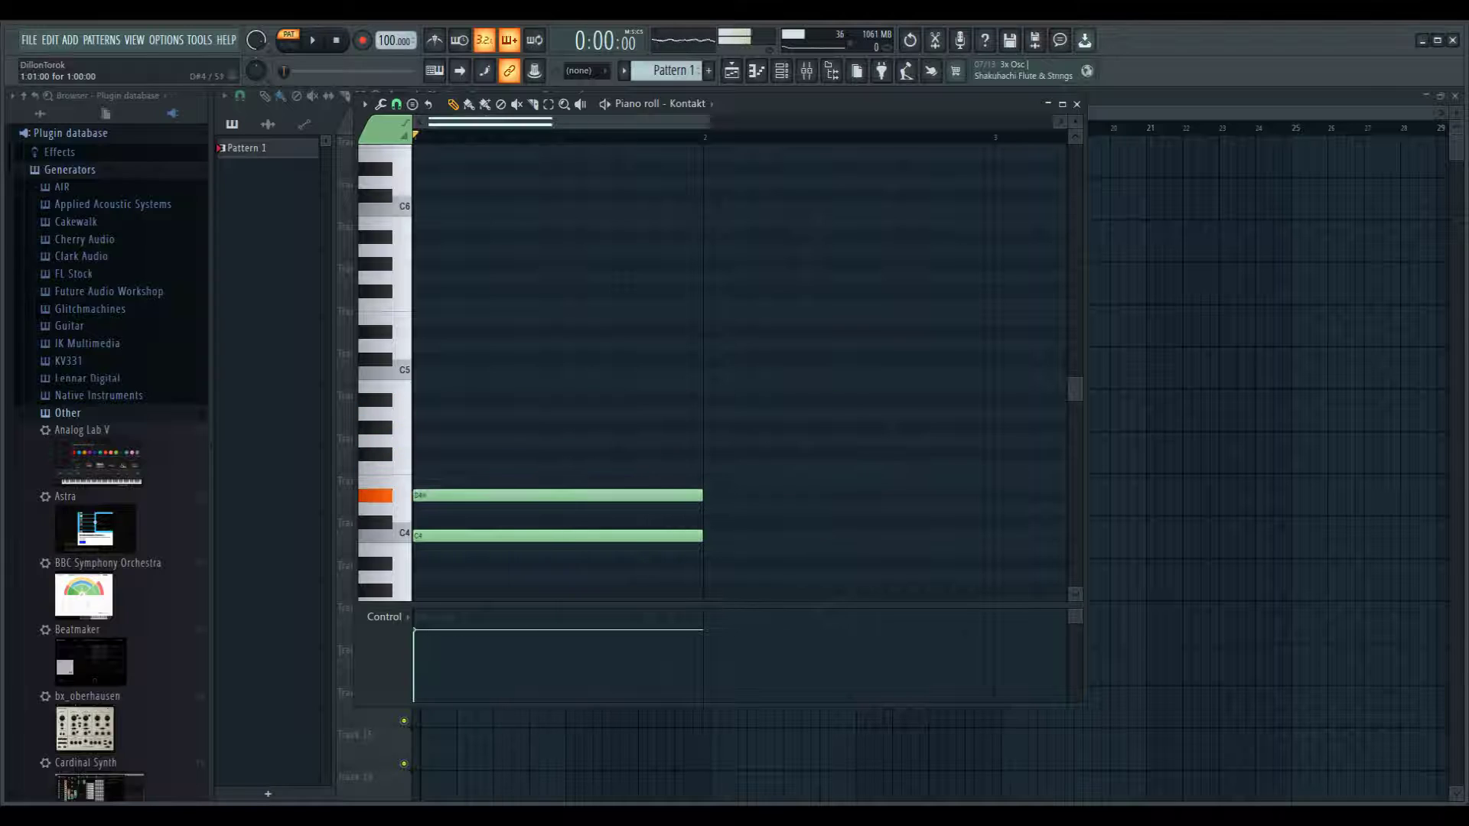
{"action": "left_click_drag", "start_coordinate": [518, 413], "coordinate": [426, 441]}
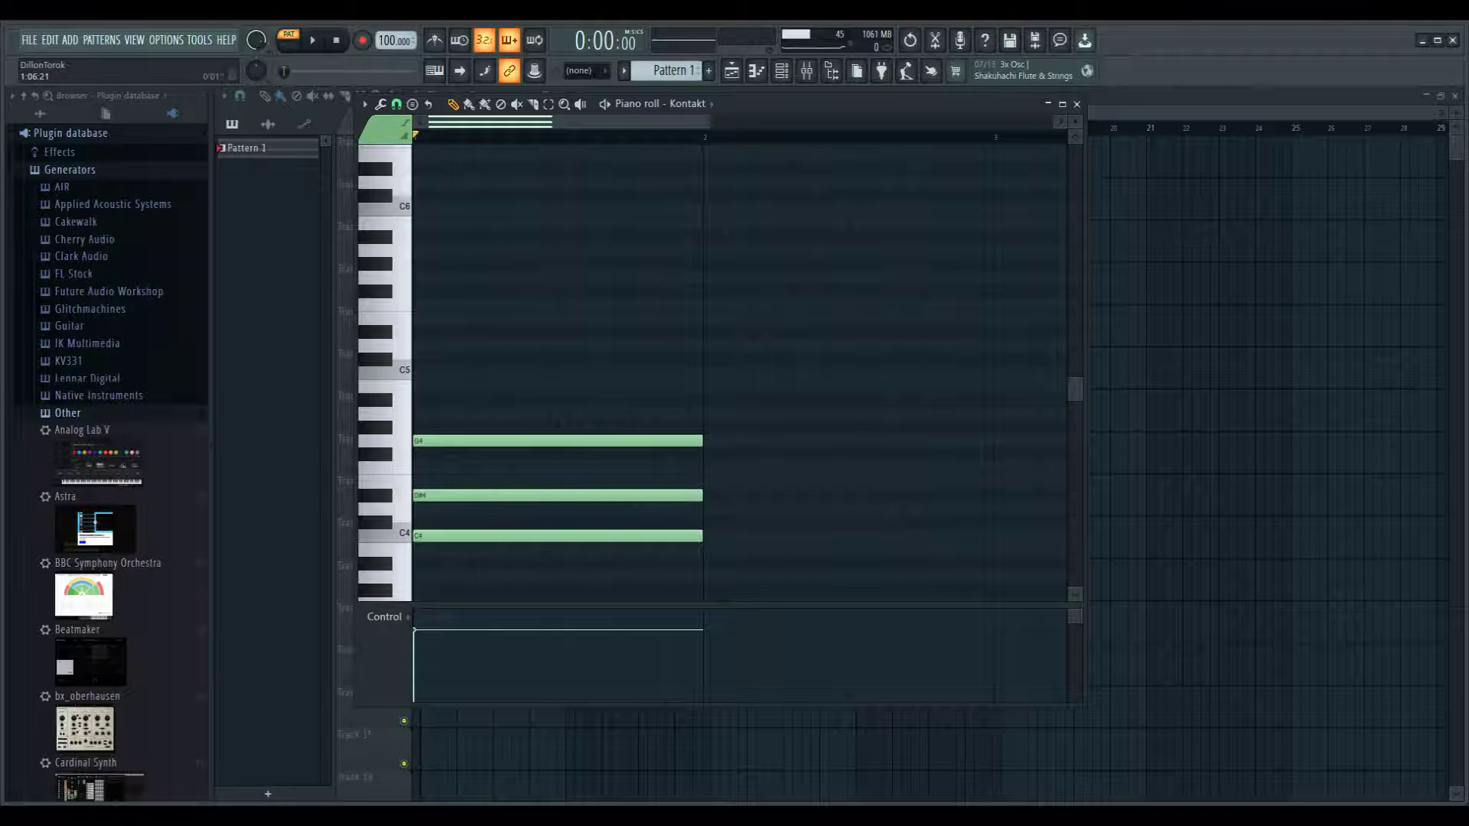
{"action": "left_click", "coordinate": [428, 105]}
{"action": "key", "text": "space"}
Step: Add the remaining C minor scale notes D4, F4, G#4 and A#4 to bar 1, each one bar long
{"action": "left_click", "coordinate": [420, 509]}
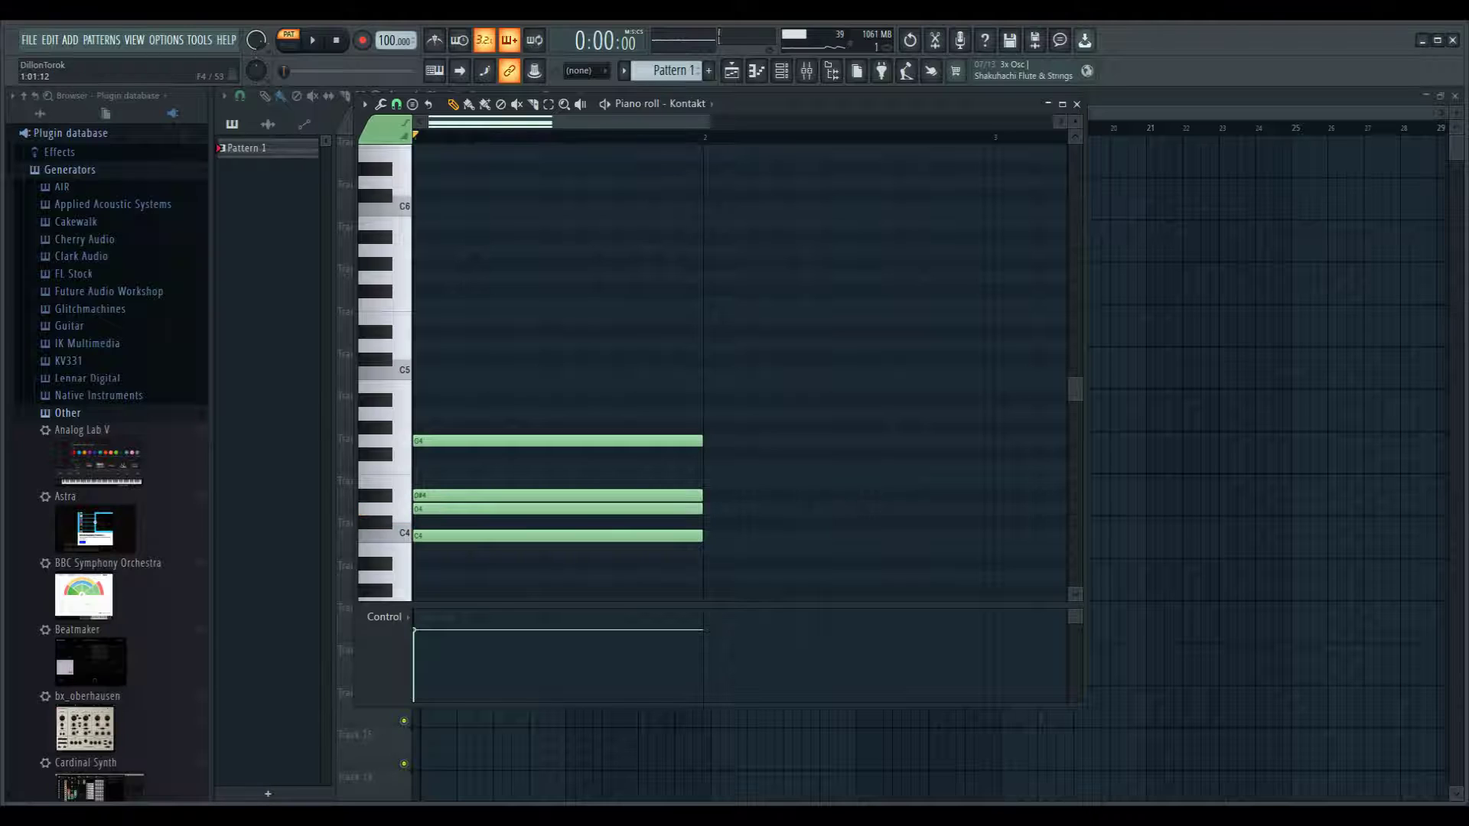
{"action": "key", "text": "v"}
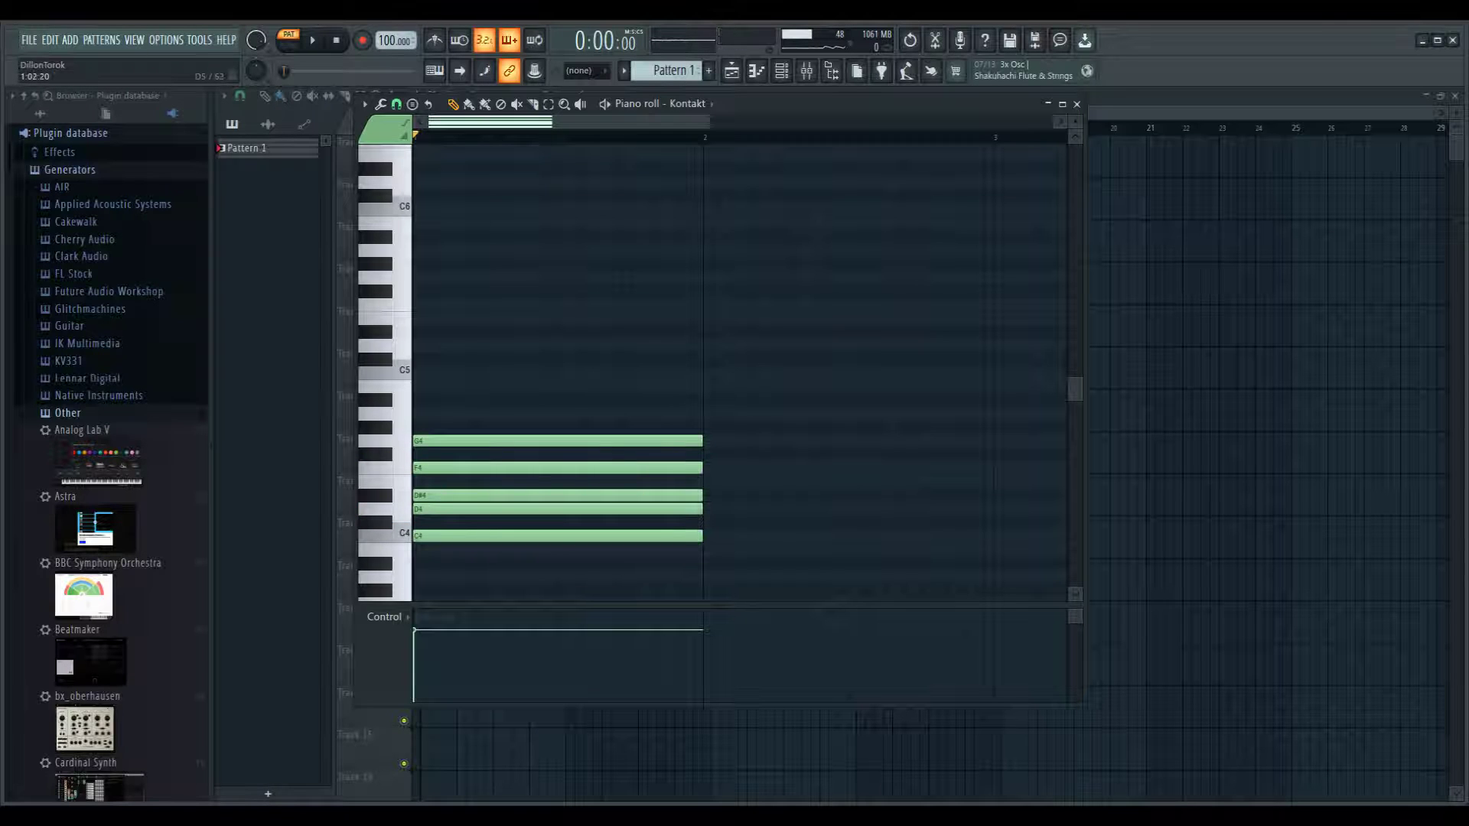
{"action": "left_click_drag", "start_coordinate": [456, 345], "coordinate": [428, 386]}
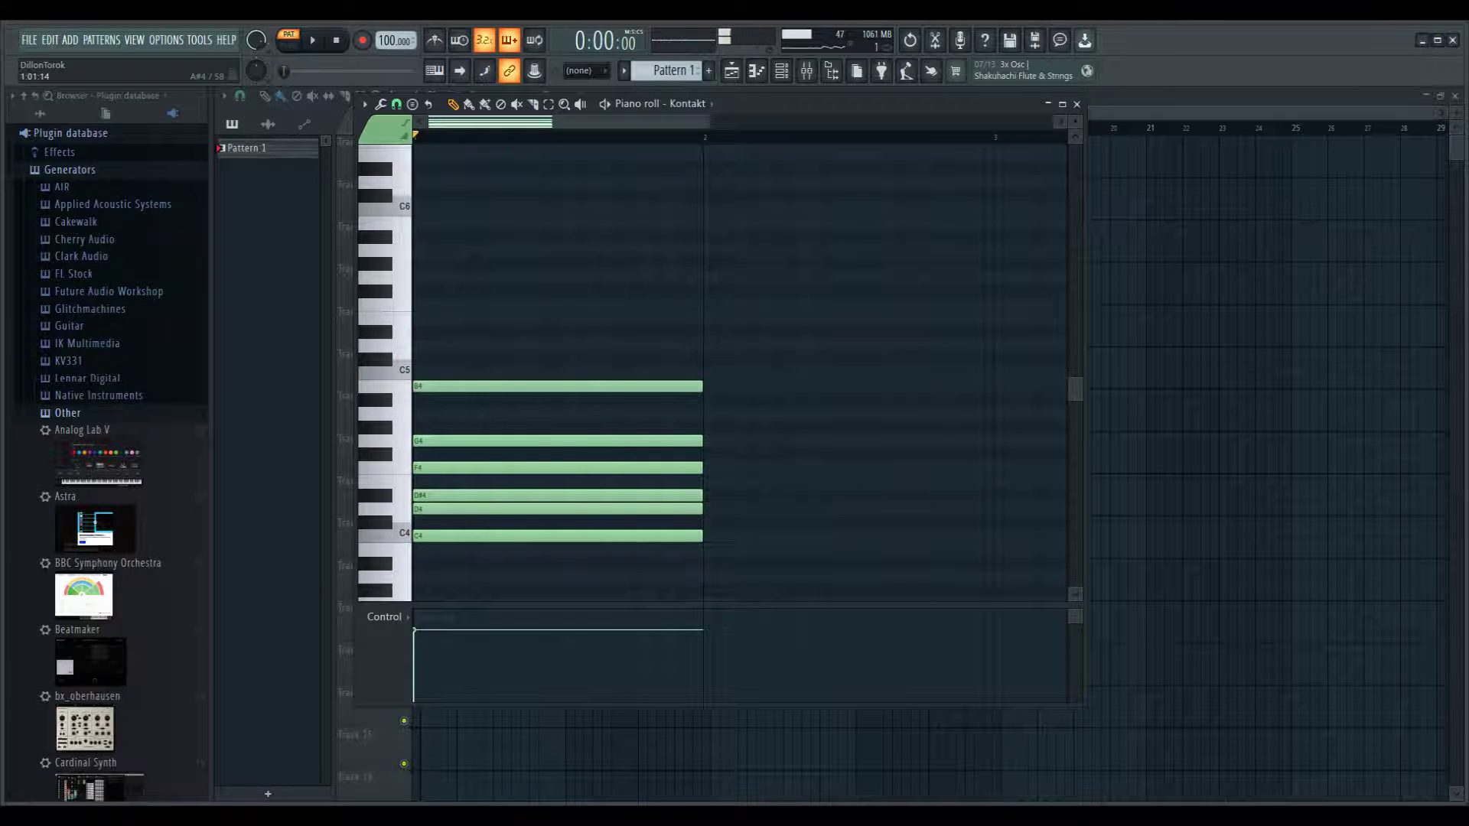
{"action": "key", "text": "j"}
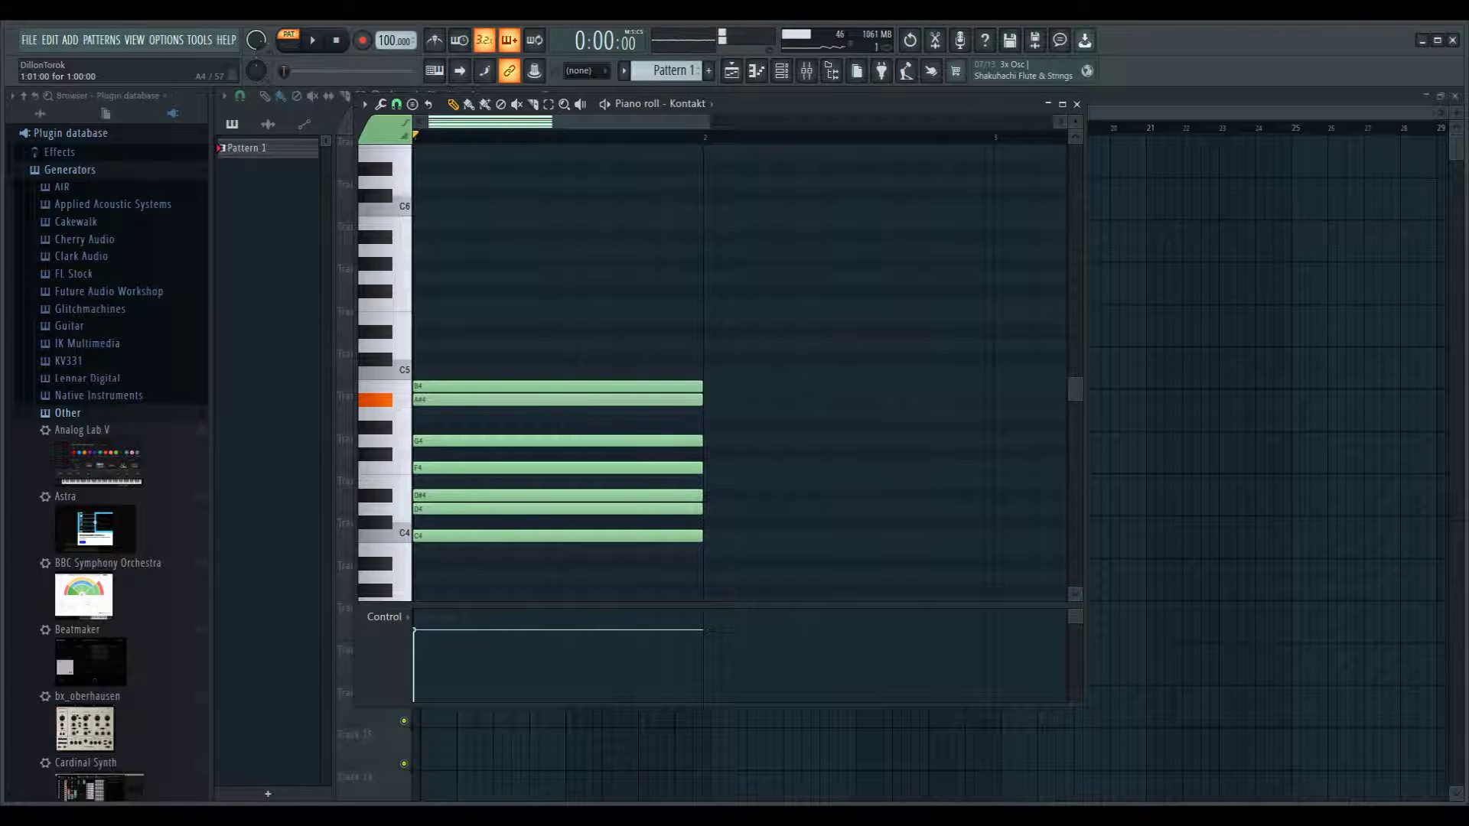
{"action": "key", "text": "shift+Down"}
{"action": "key", "text": "shift+Down"}
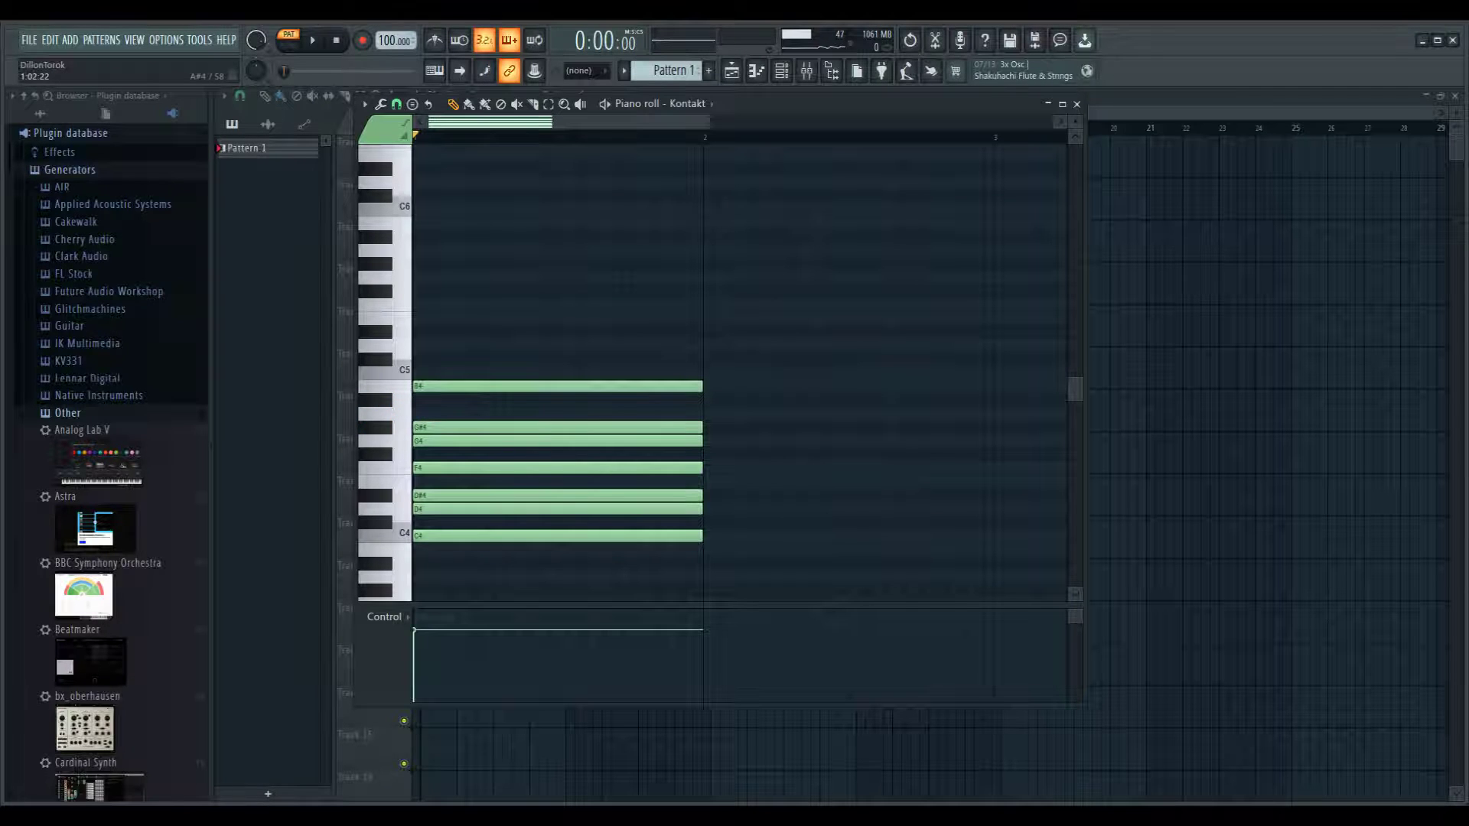
{"action": "left_click", "coordinate": [448, 387]}
{"action": "key", "text": "shift+Down"}
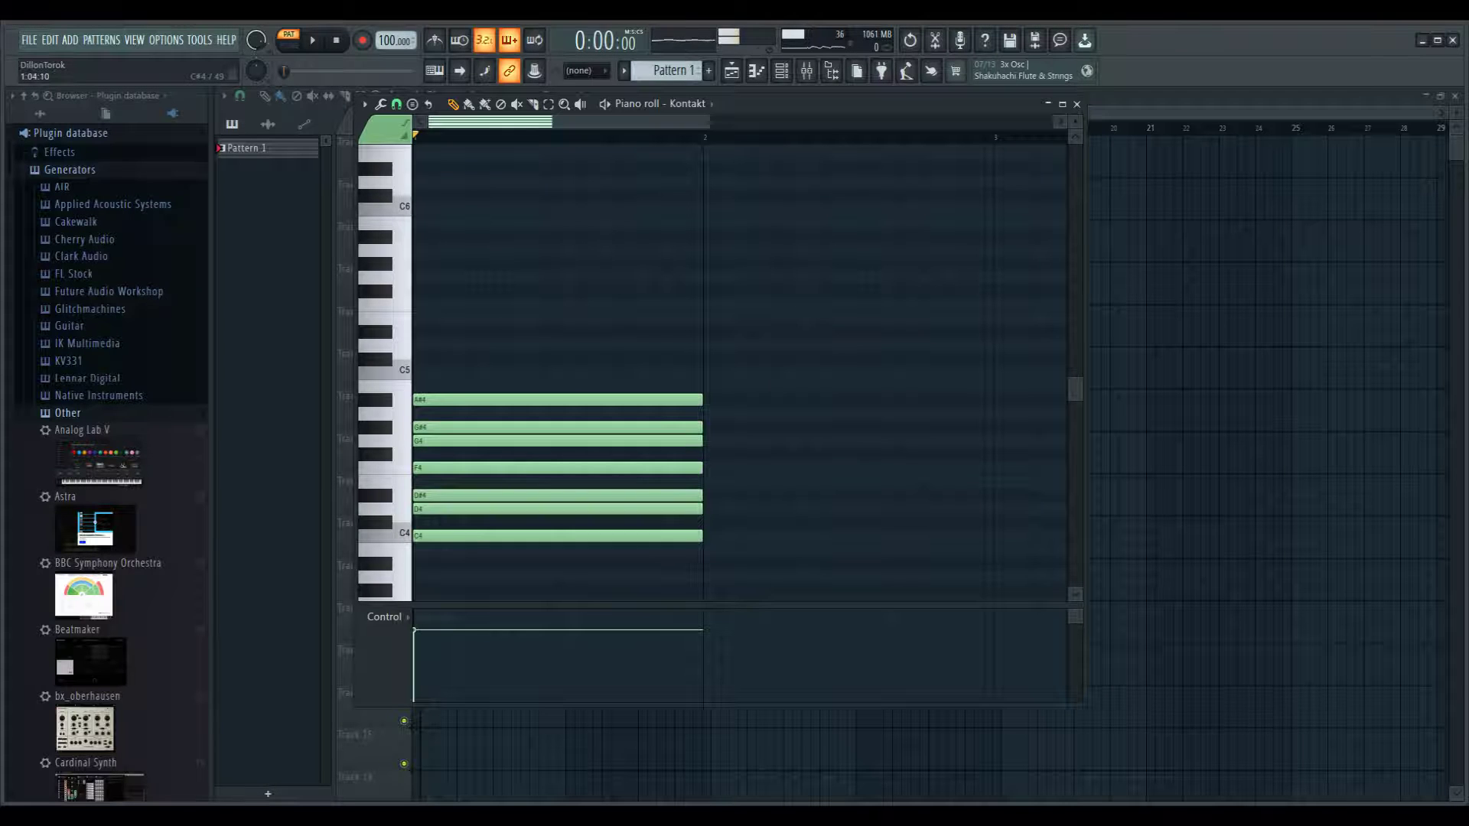
Step: Move D4, F4 and G#4 from bar 1 to bar 2 to form the second chord
{"action": "left_click_drag", "start_coordinate": [487, 509], "coordinate": [778, 509]}
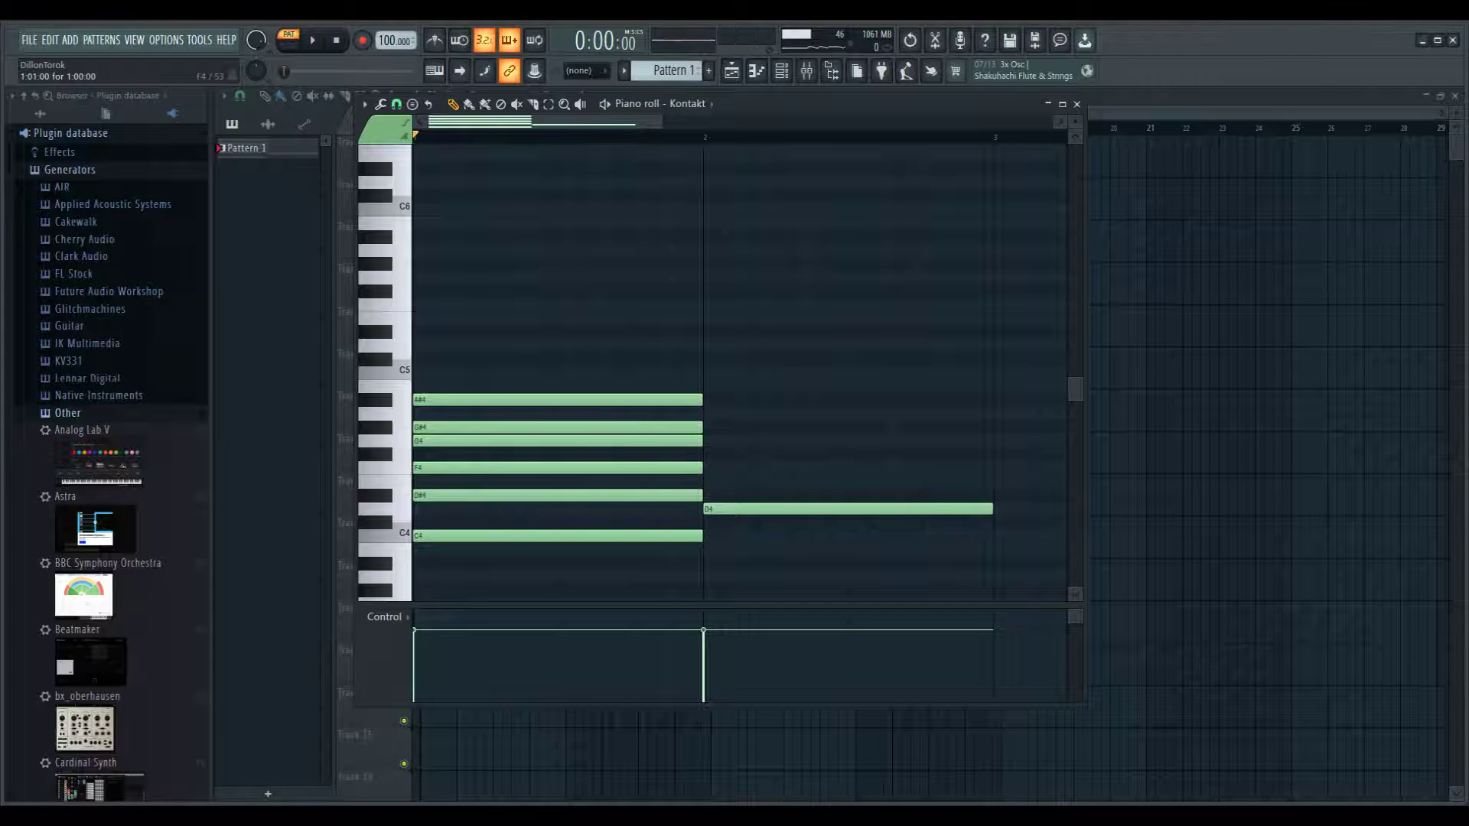
{"action": "left_click", "coordinate": [564, 467]}
{"action": "left_click_drag", "start_coordinate": [564, 468], "coordinate": [854, 469]}
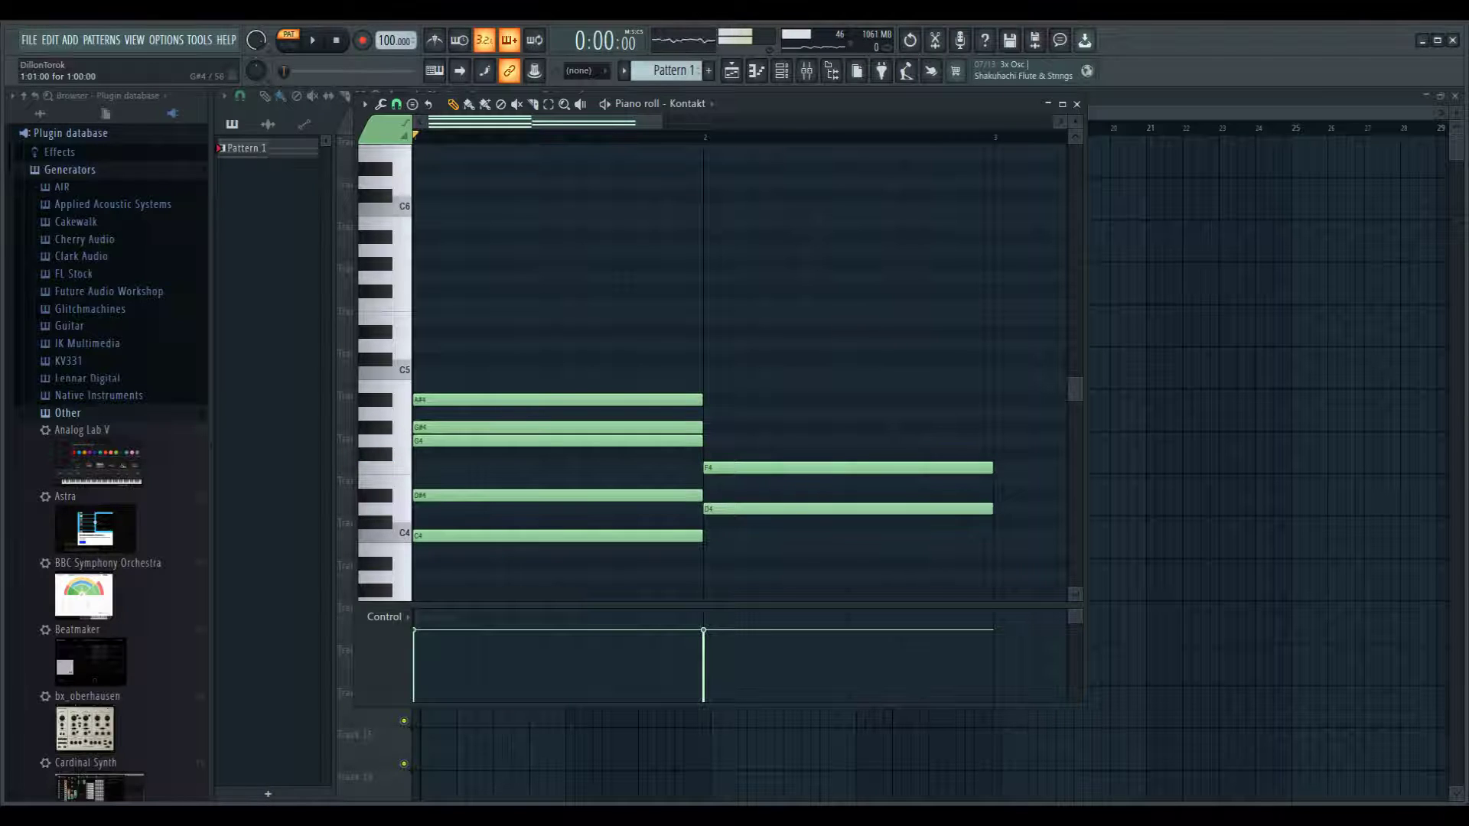
{"action": "left_click_drag", "start_coordinate": [559, 427], "coordinate": [850, 427]}
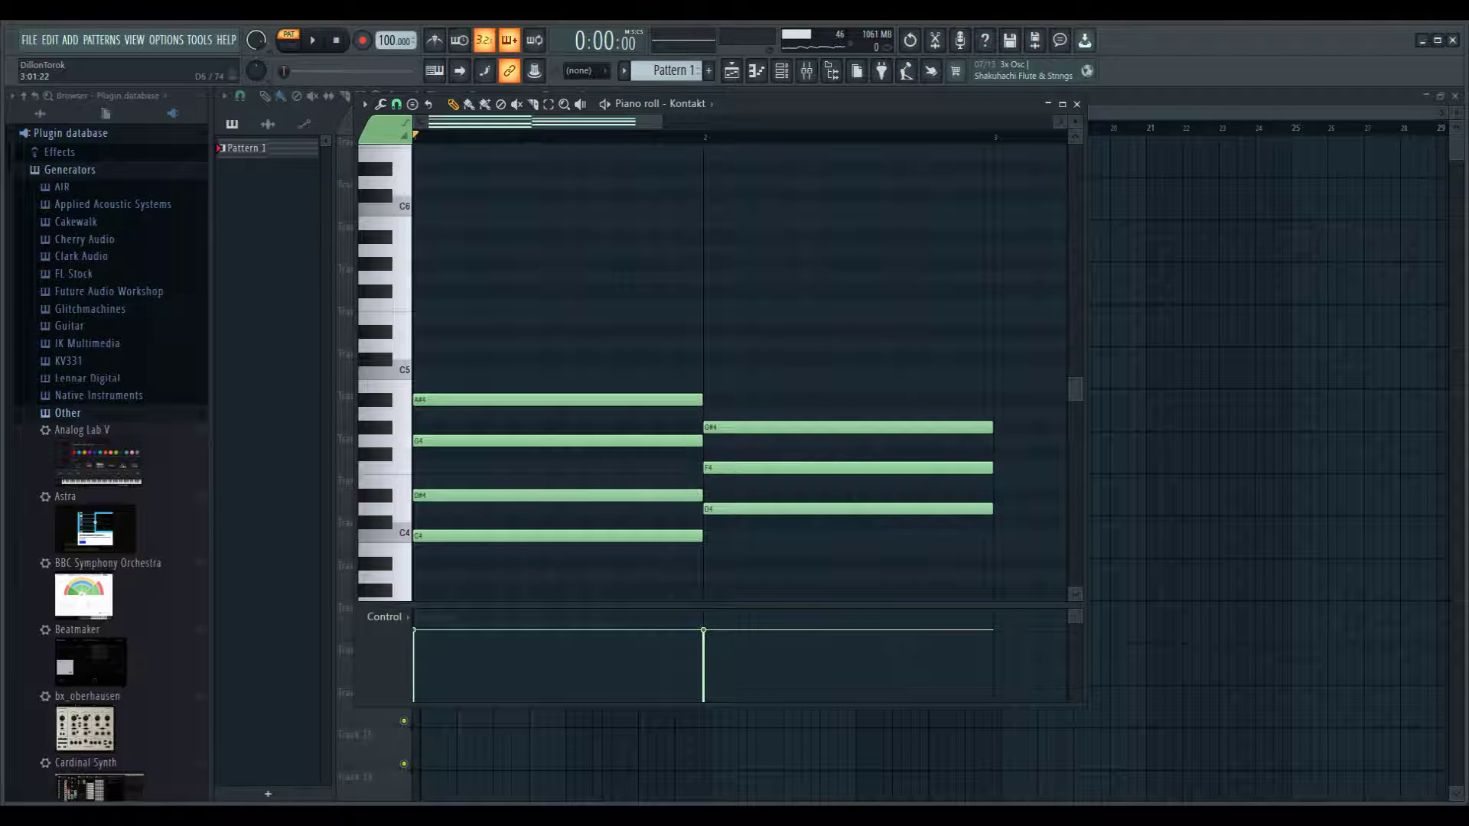
Step: Move the A#4 note from bar 1 to the start of bar 3 and lower it to A#3
{"action": "left_click_drag", "start_coordinate": [558, 399], "coordinate": [826, 400]}
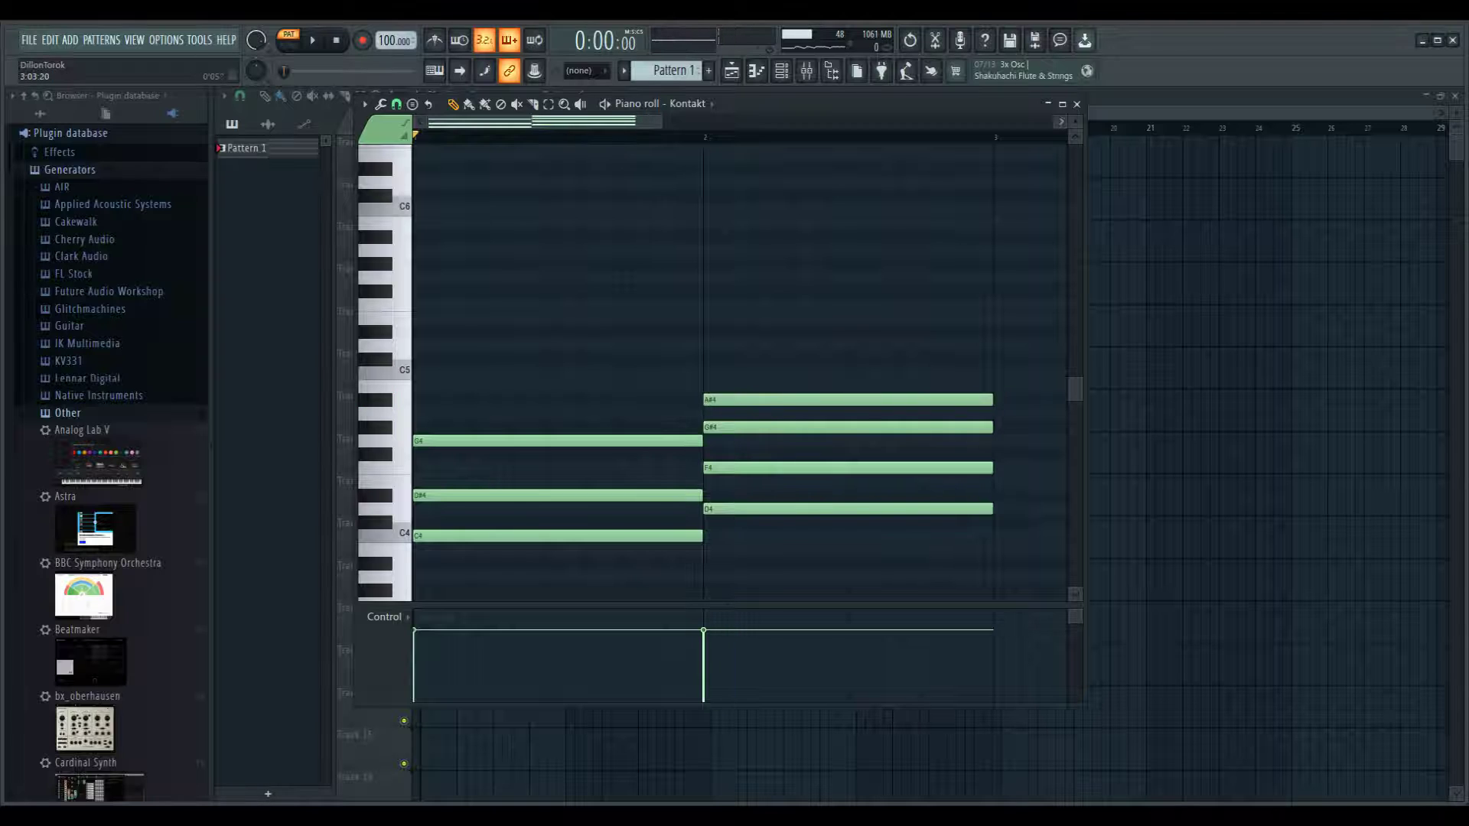
{"action": "left_click", "coordinate": [1060, 121]}
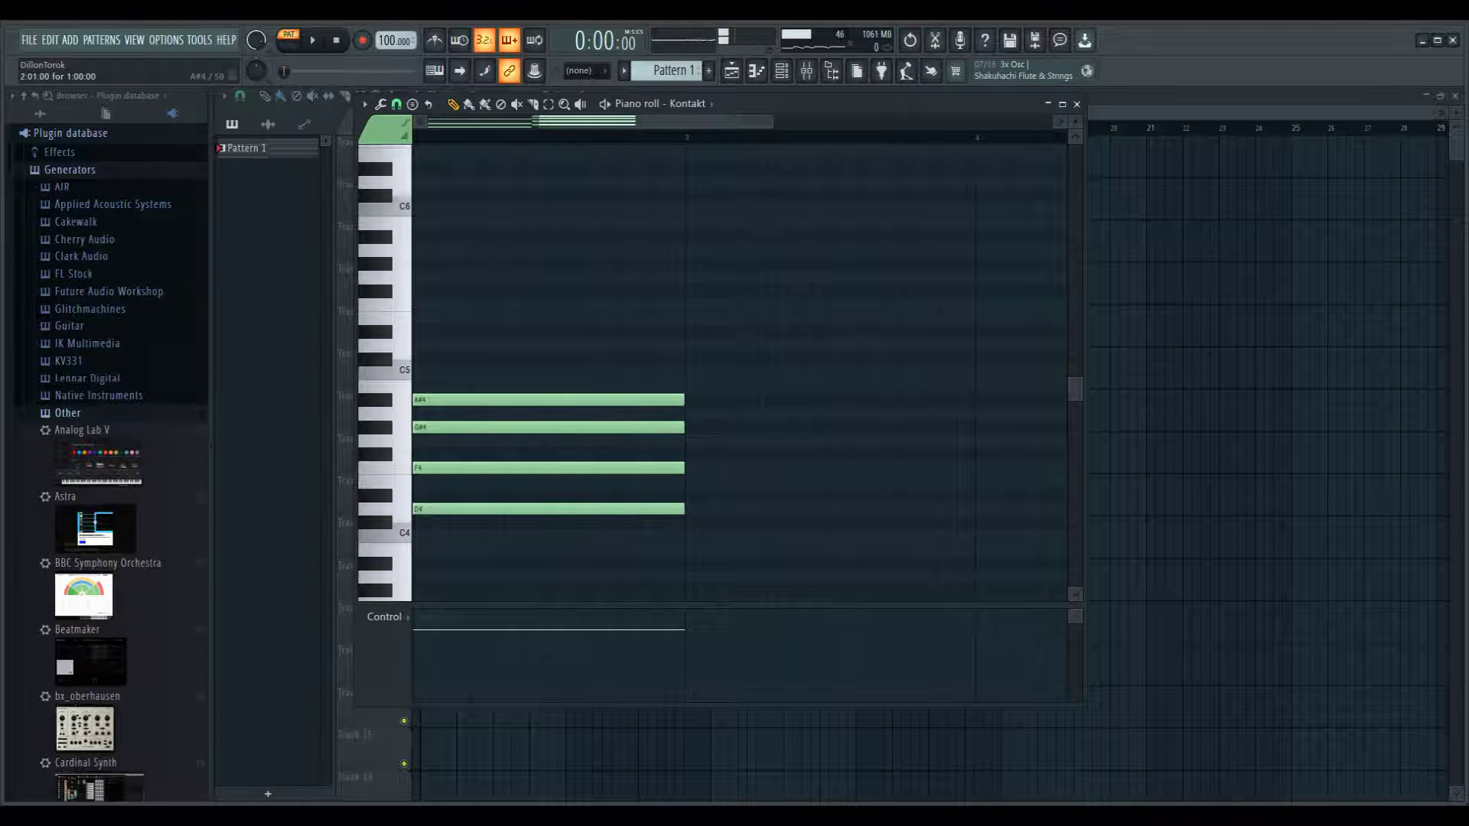
{"action": "left_click_drag", "start_coordinate": [612, 399], "coordinate": [930, 427]}
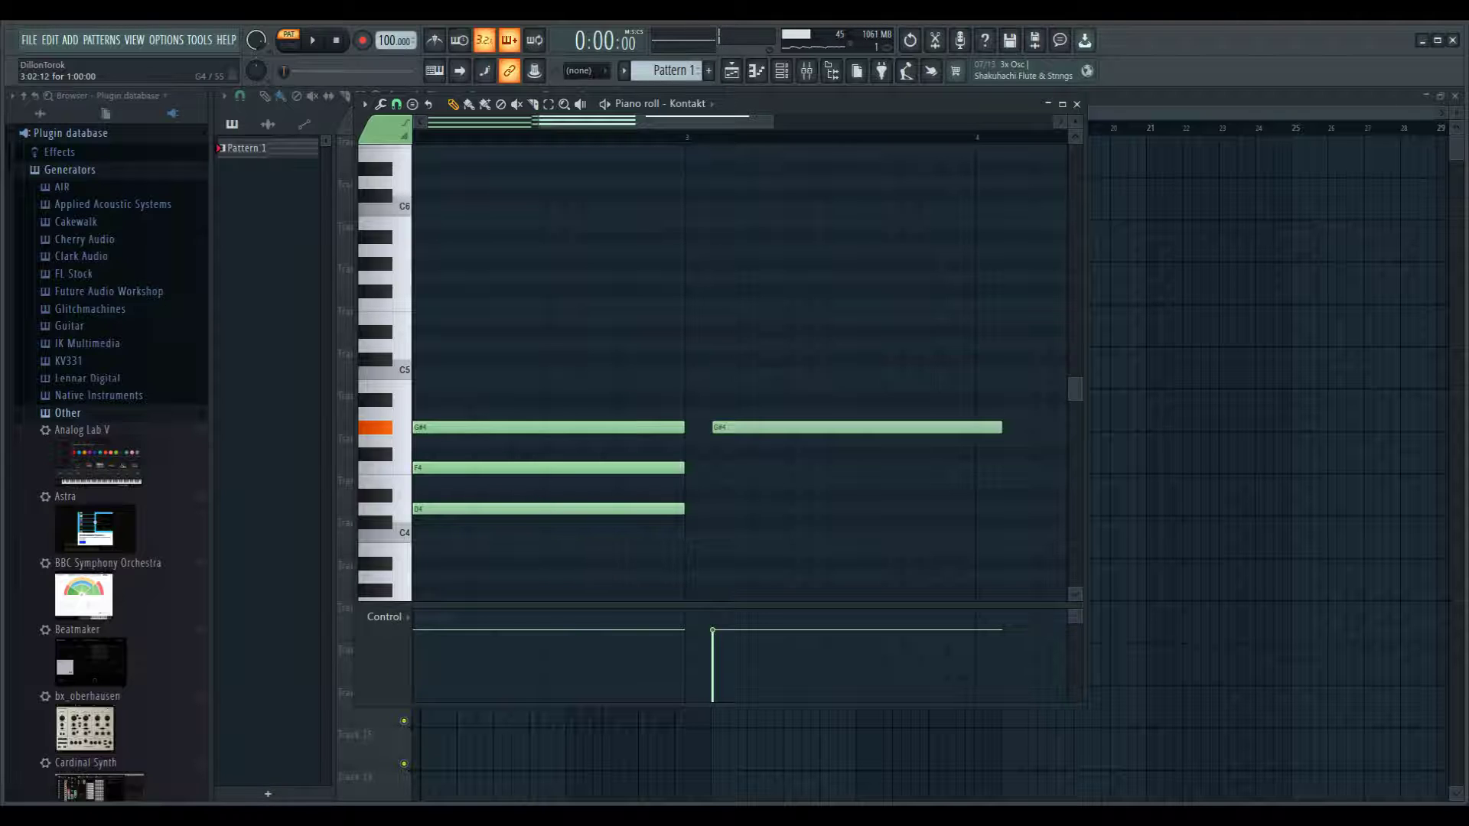
{"action": "left_click_drag", "start_coordinate": [982, 427], "coordinate": [901, 522]}
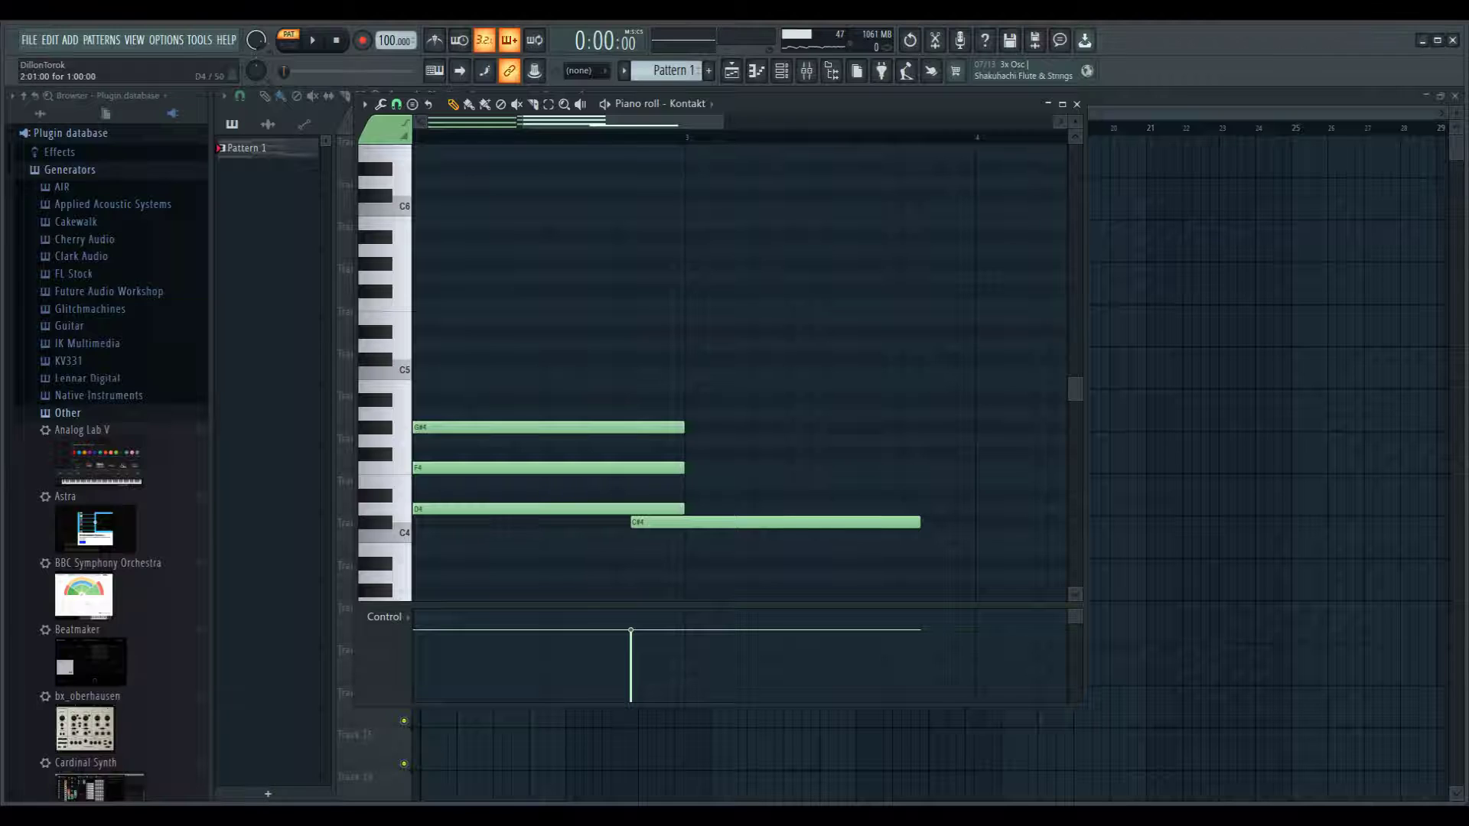
{"action": "left_click_drag", "start_coordinate": [900, 522], "coordinate": [955, 564]}
Step: Stack one-bar D4 and F4 notes above A#3 in bar 3 and play the three chords
{"action": "left_click_drag", "start_coordinate": [734, 482], "coordinate": [686, 509]}
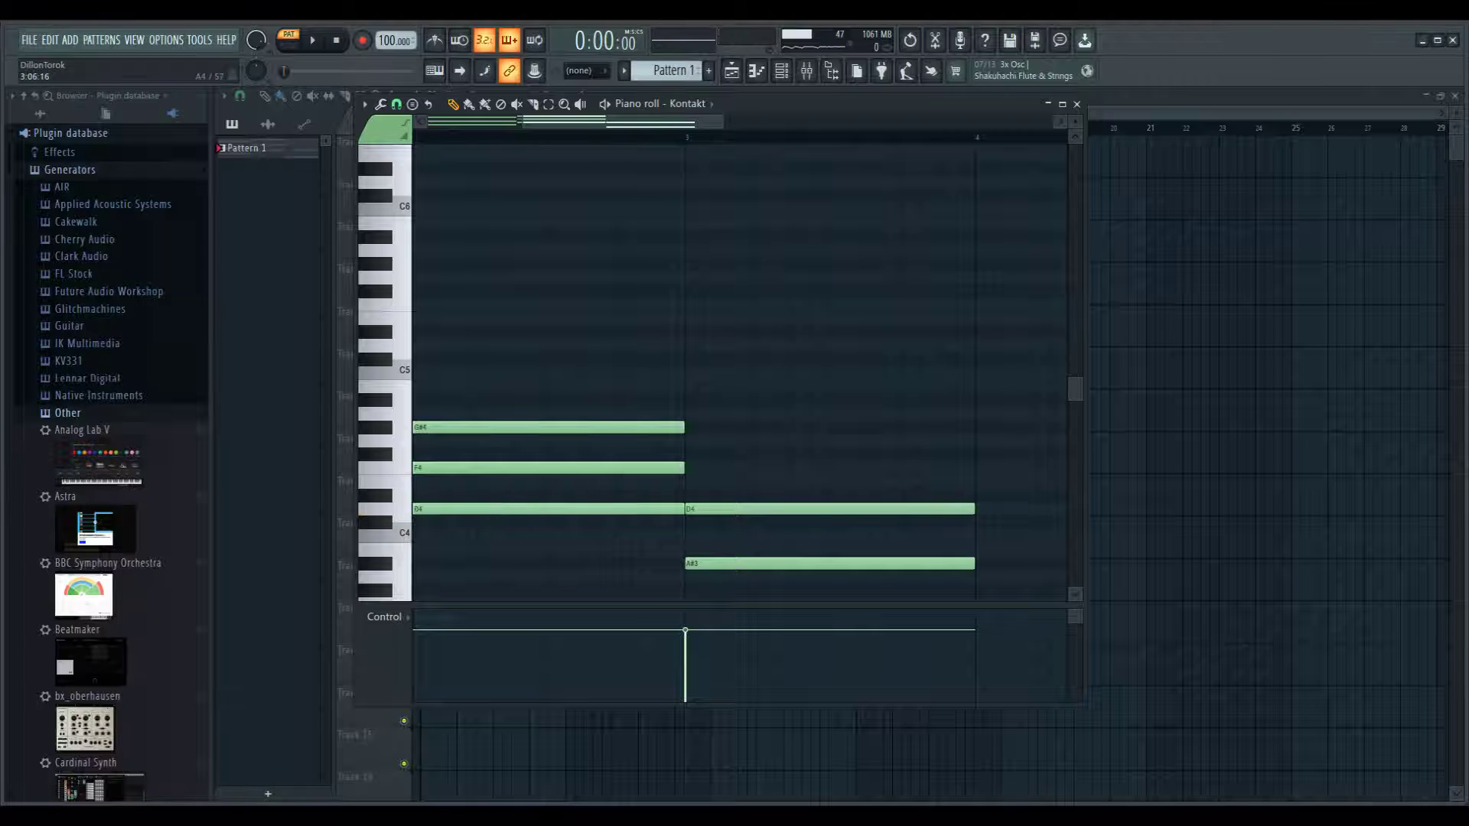
{"action": "left_click_drag", "start_coordinate": [788, 413], "coordinate": [691, 468]}
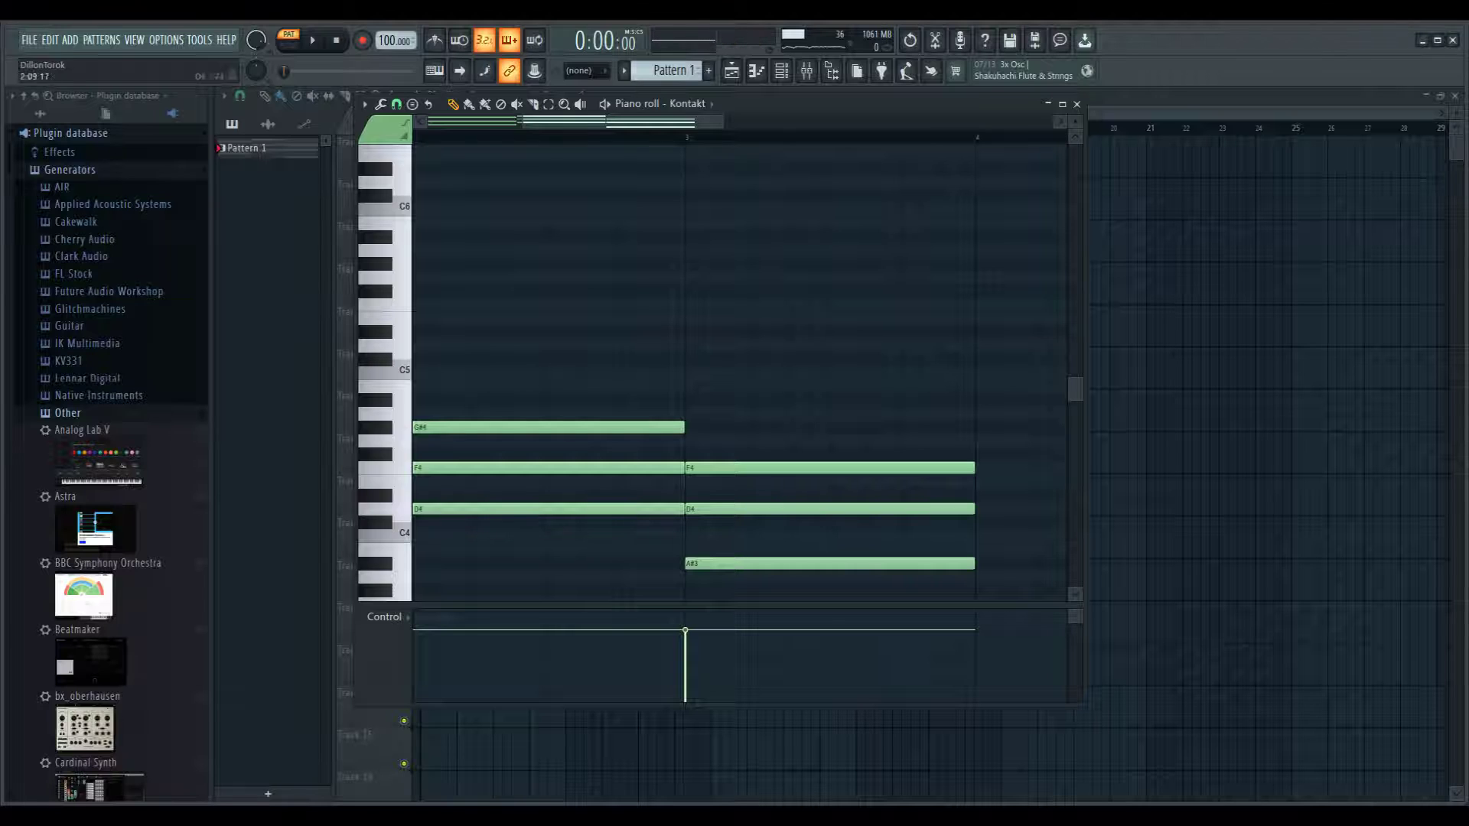
{"action": "left_click_drag", "start_coordinate": [677, 120], "coordinate": [582, 121]}
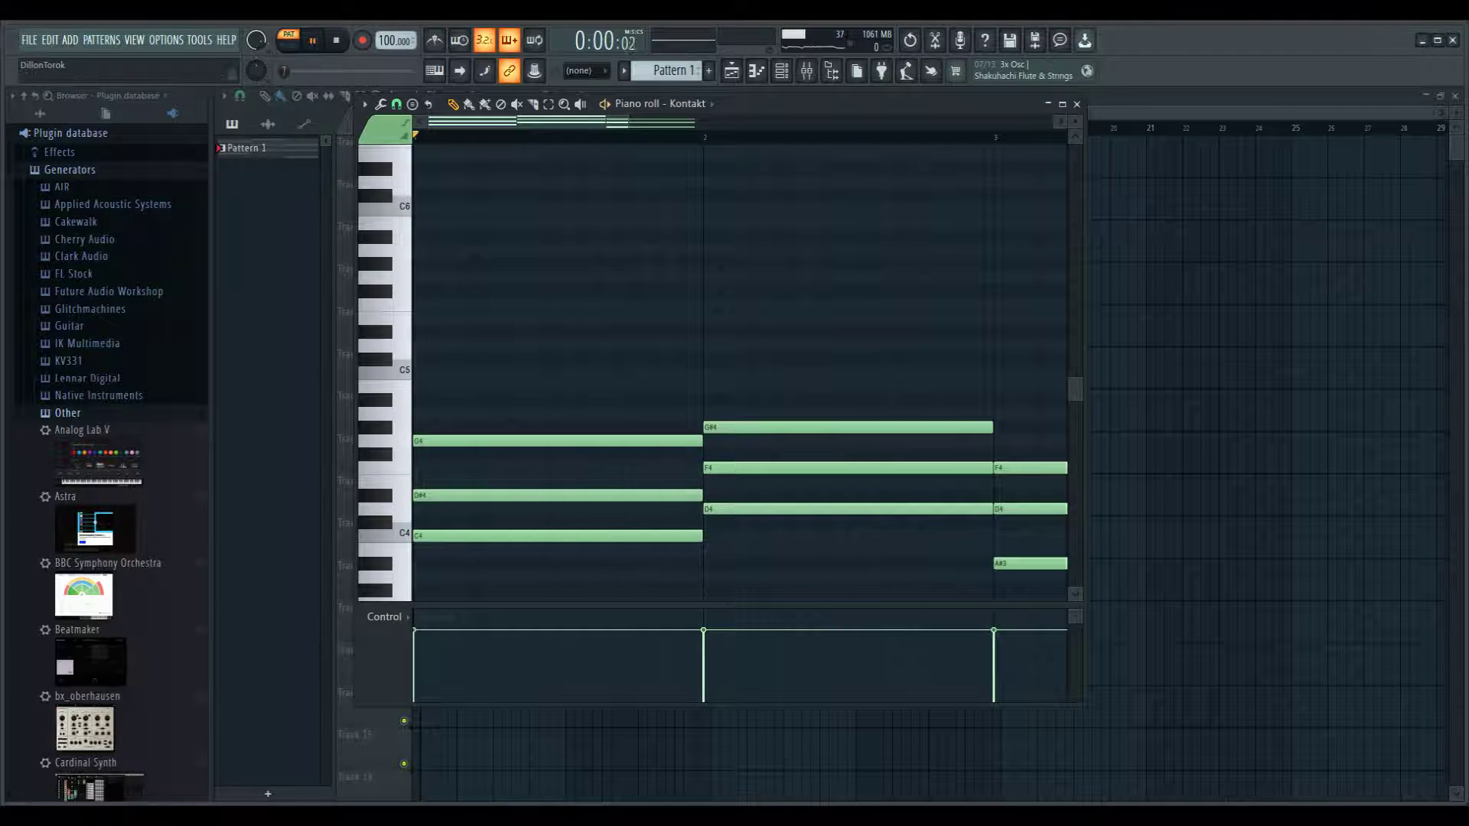
{"action": "key", "text": "space"}
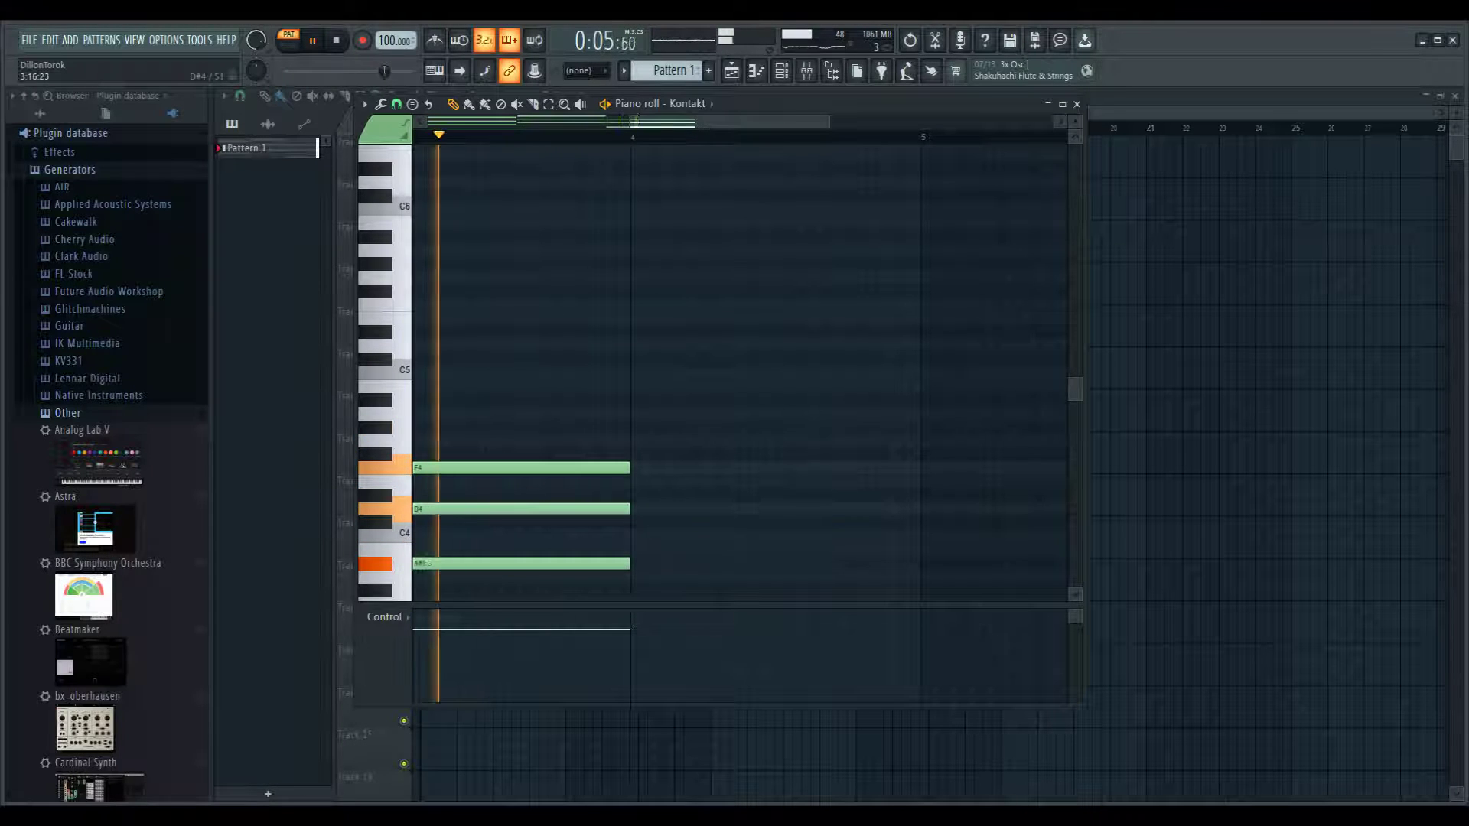
Step: Build a one-bar chord of D#4, G4 and A#4 in bar 4 during playback, and stop playback
{"action": "left_click", "coordinate": [638, 495]}
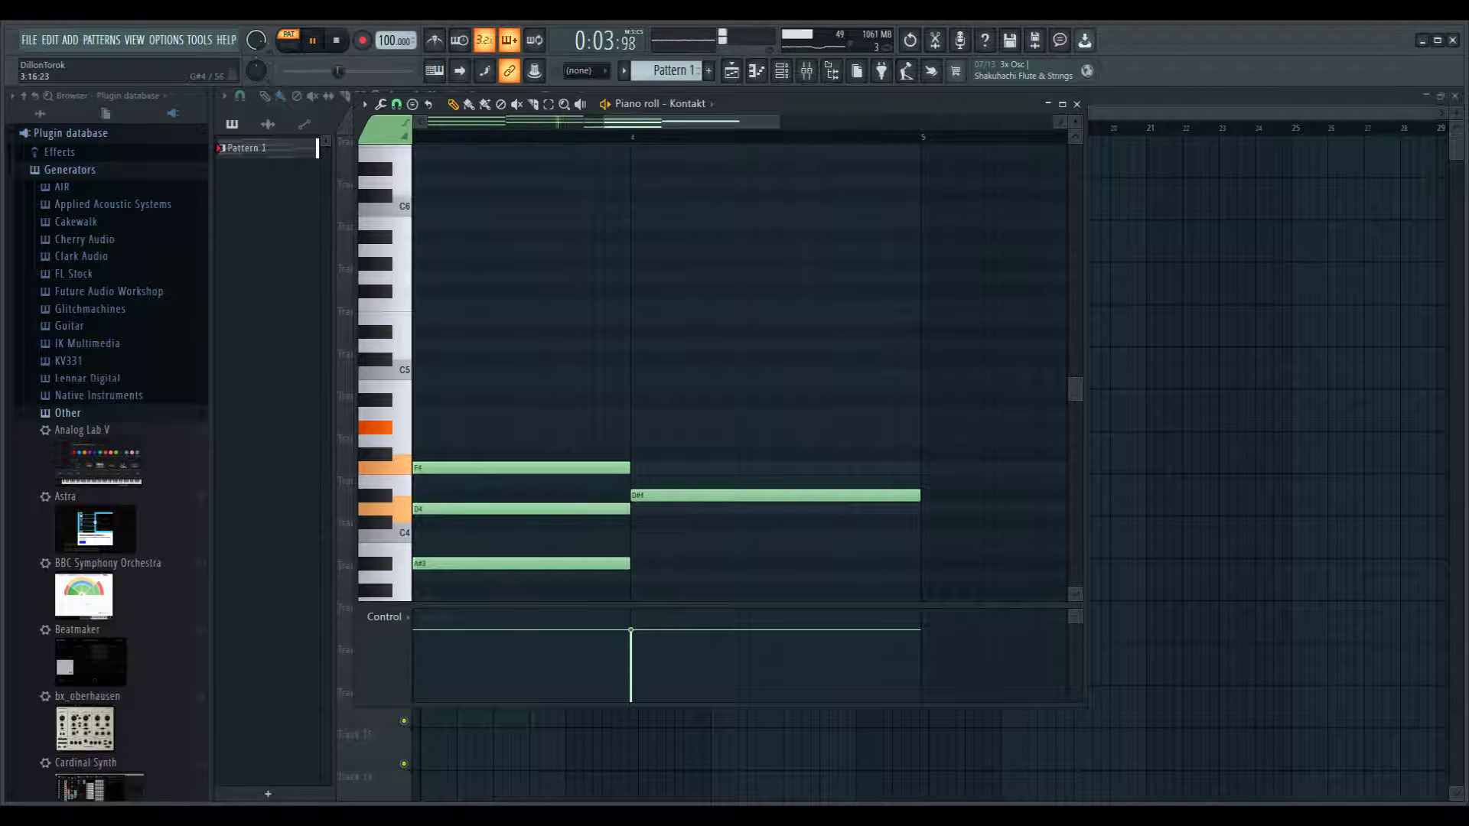
{"action": "left_click", "coordinate": [636, 441]}
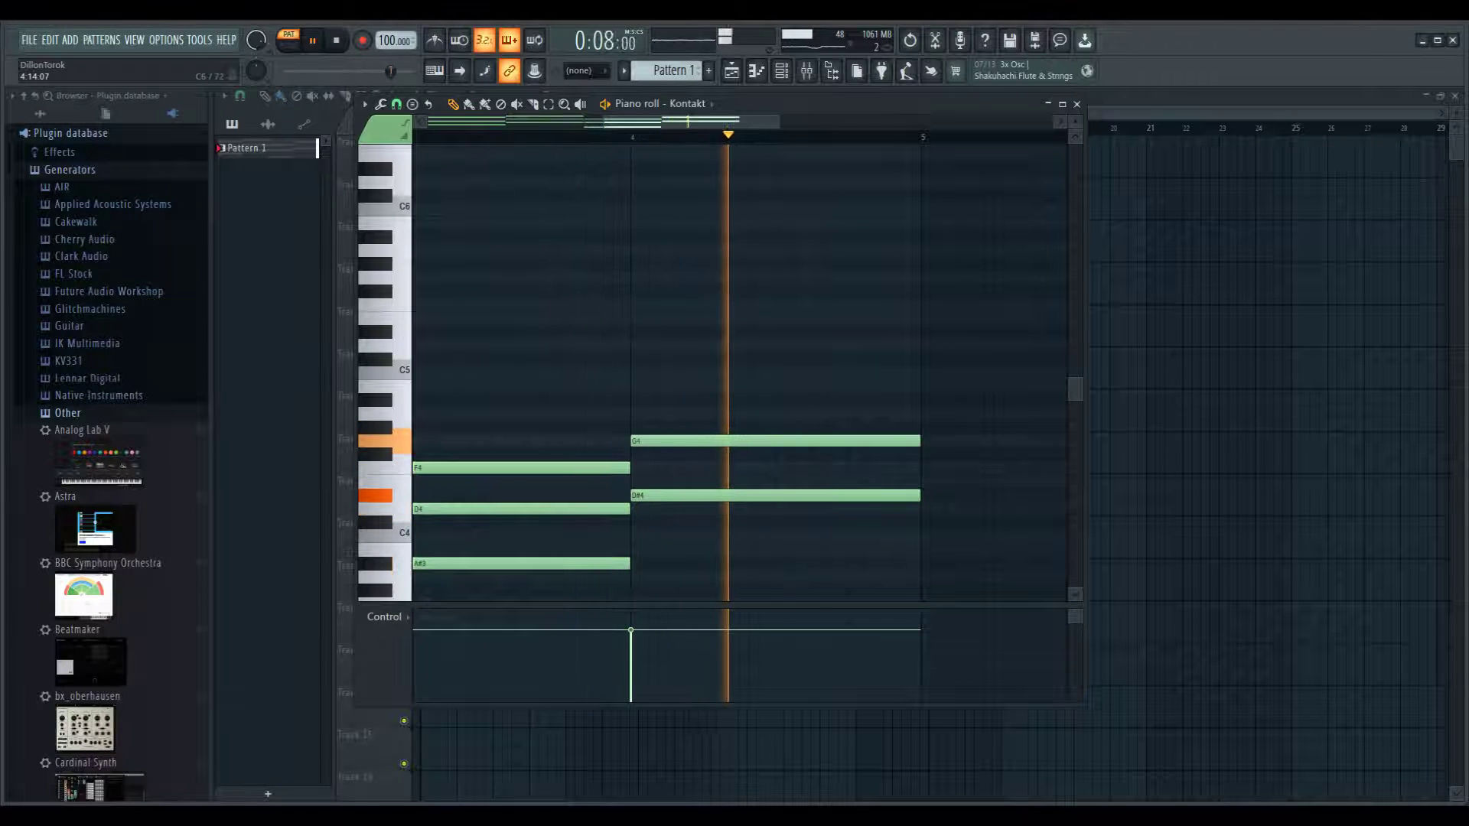
{"action": "left_click", "coordinate": [636, 373]}
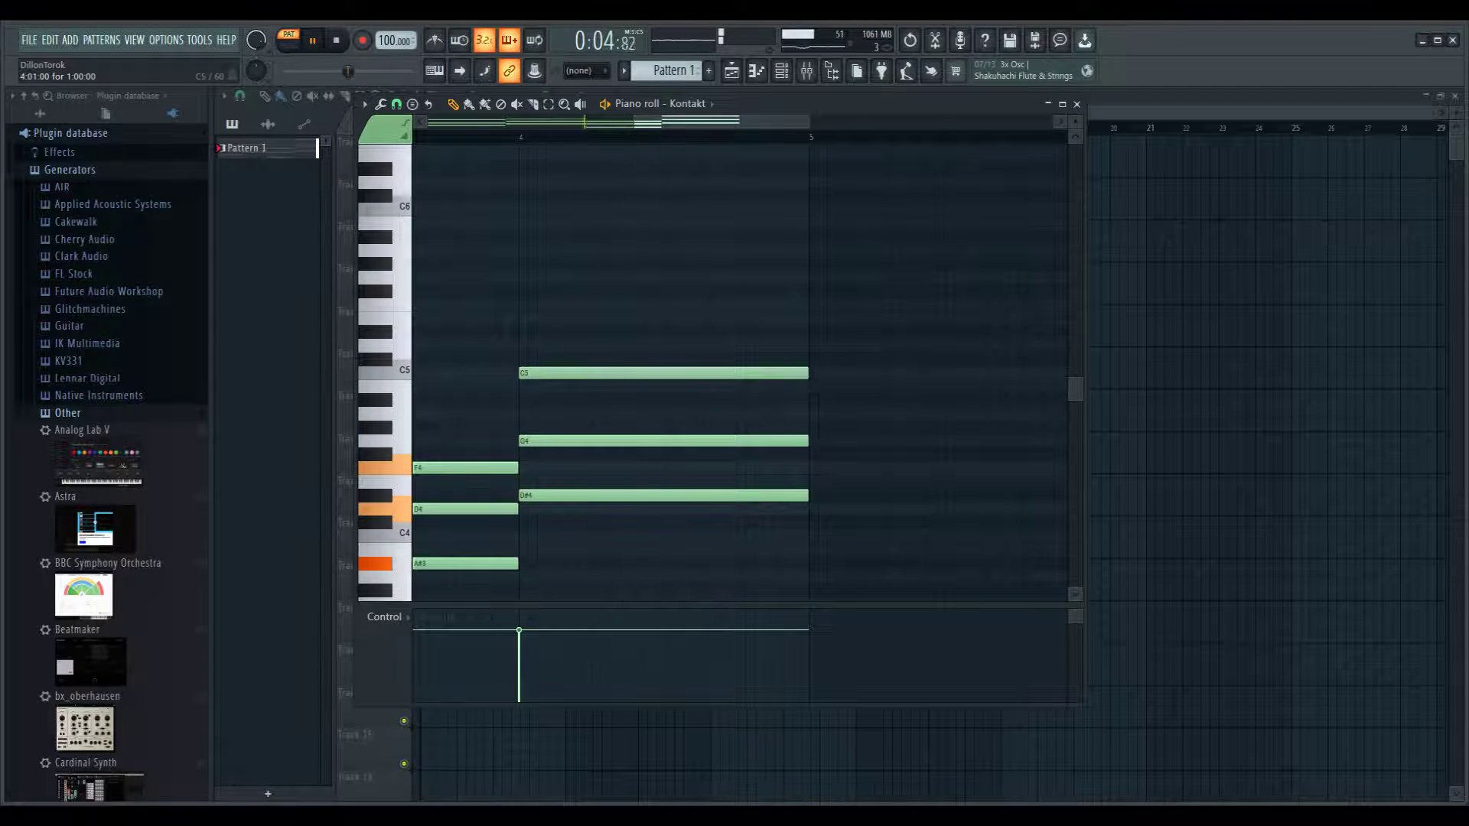
{"action": "mouse_move", "coordinate": [663, 372]}
{"action": "left_mouse_down"}
{"action": "mouse_move", "coordinate": [708, 400]}
{"action": "mouse_move", "coordinate": [663, 400]}
{"action": "left_mouse_up"}
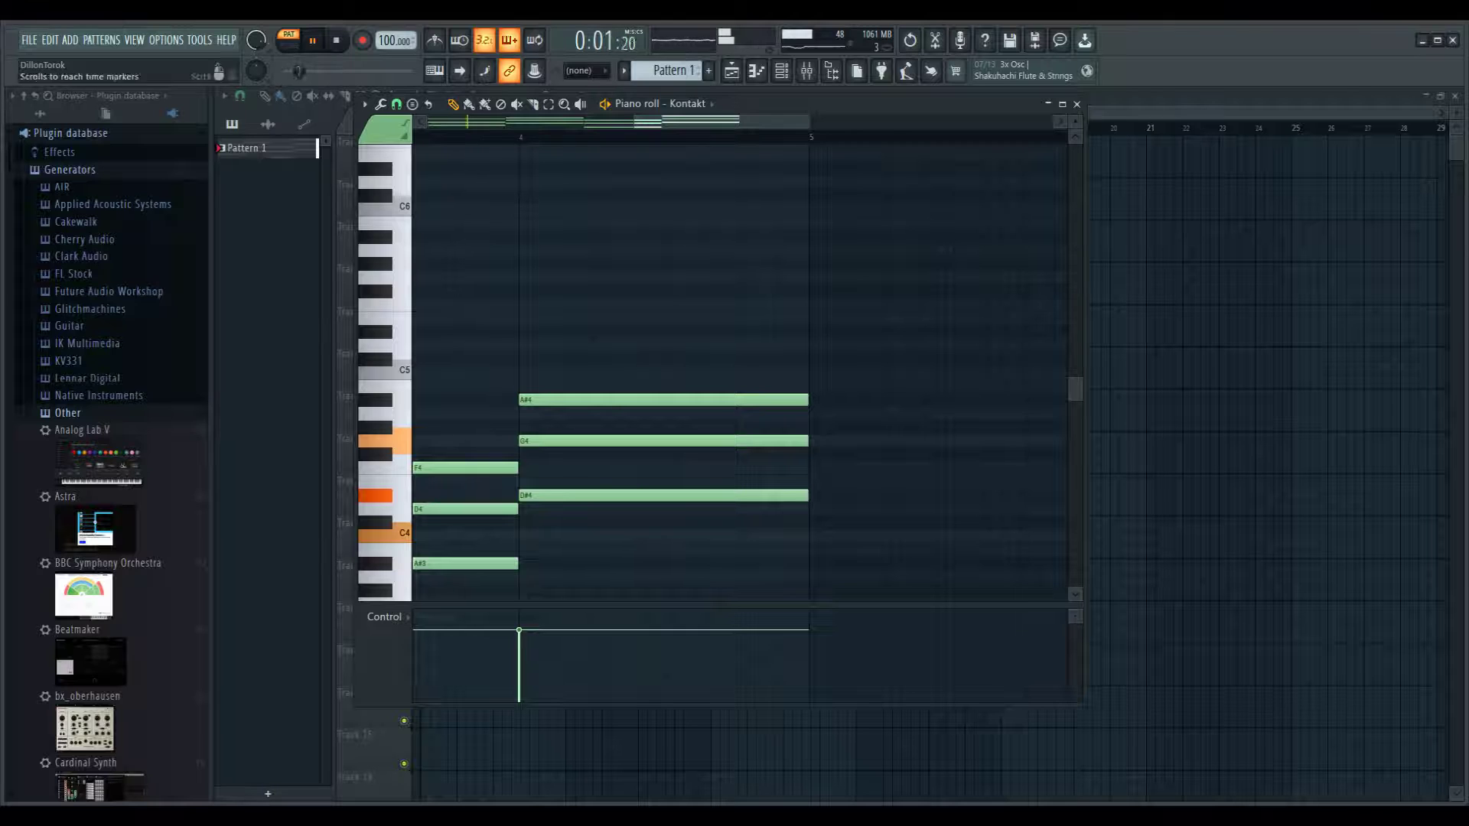
{"action": "key", "text": "space"}
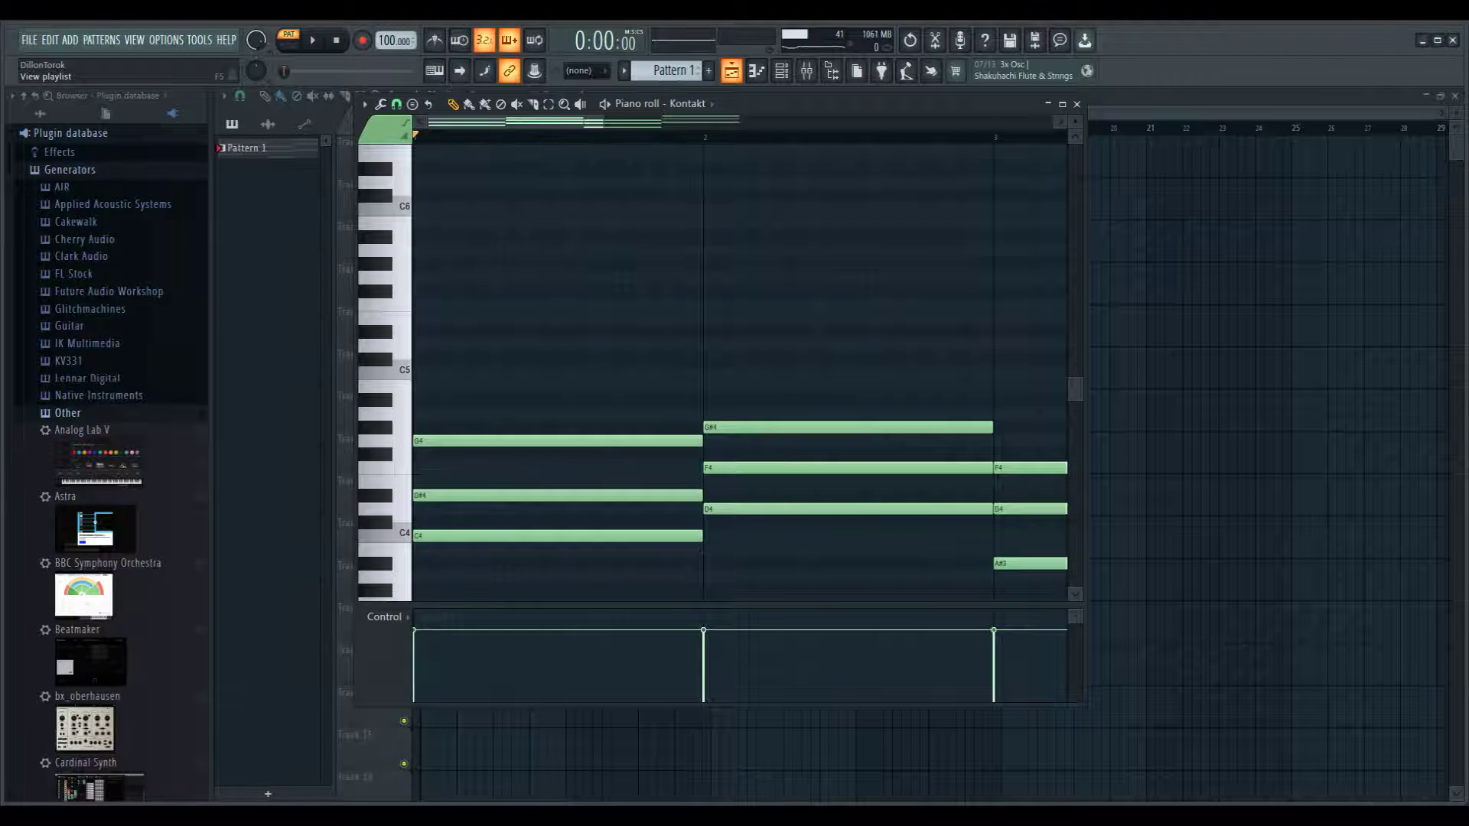
Step: Write a one-beat-per-note melody of C6, D6, F6 and D6 above the bar 1 chord and audition it
{"action": "left_click", "coordinate": [384, 206]}
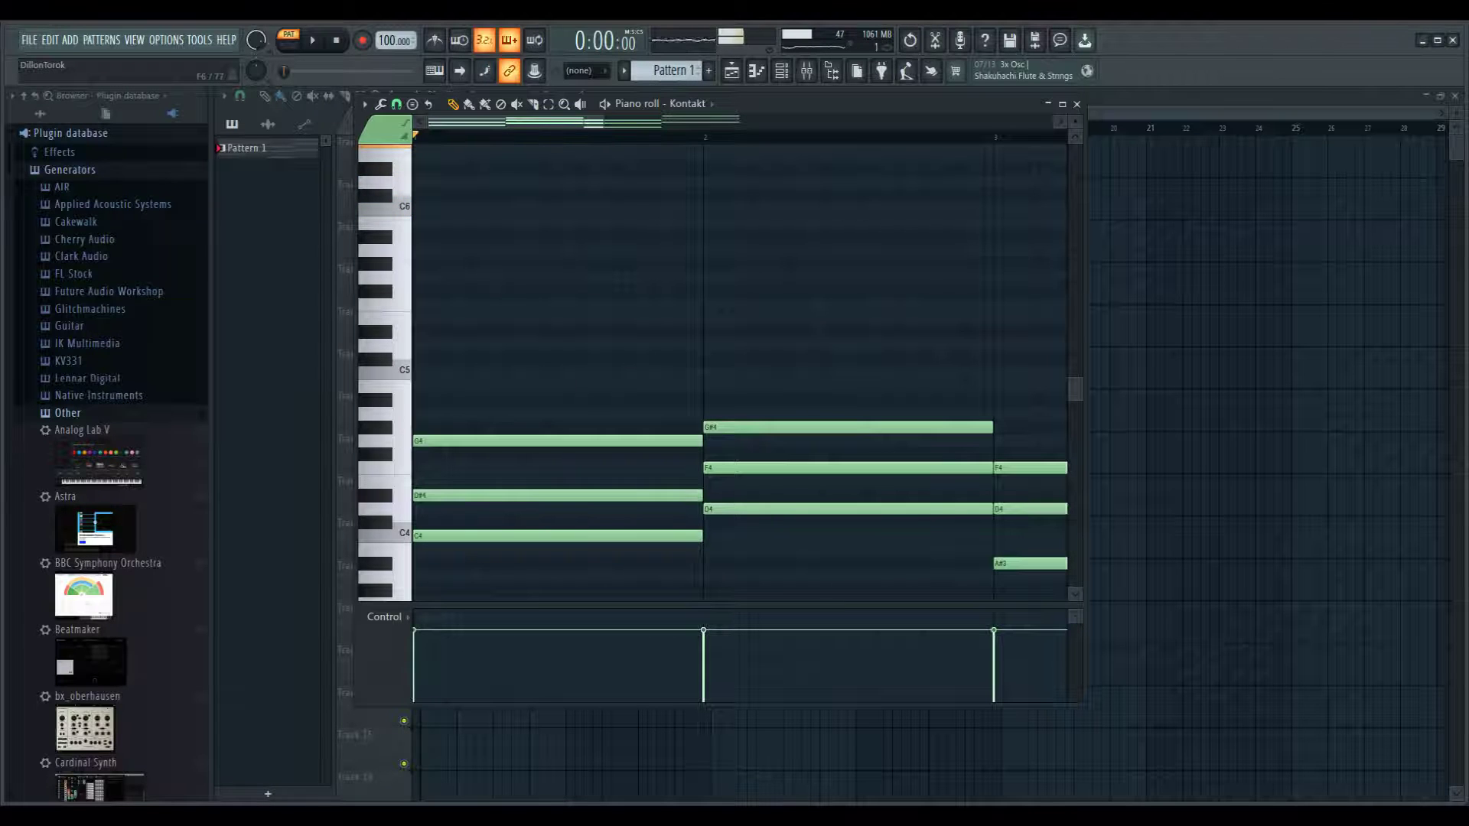
{"action": "scroll", "coordinate": [740, 367], "scroll_direction": "up", "scroll_amount": 3}
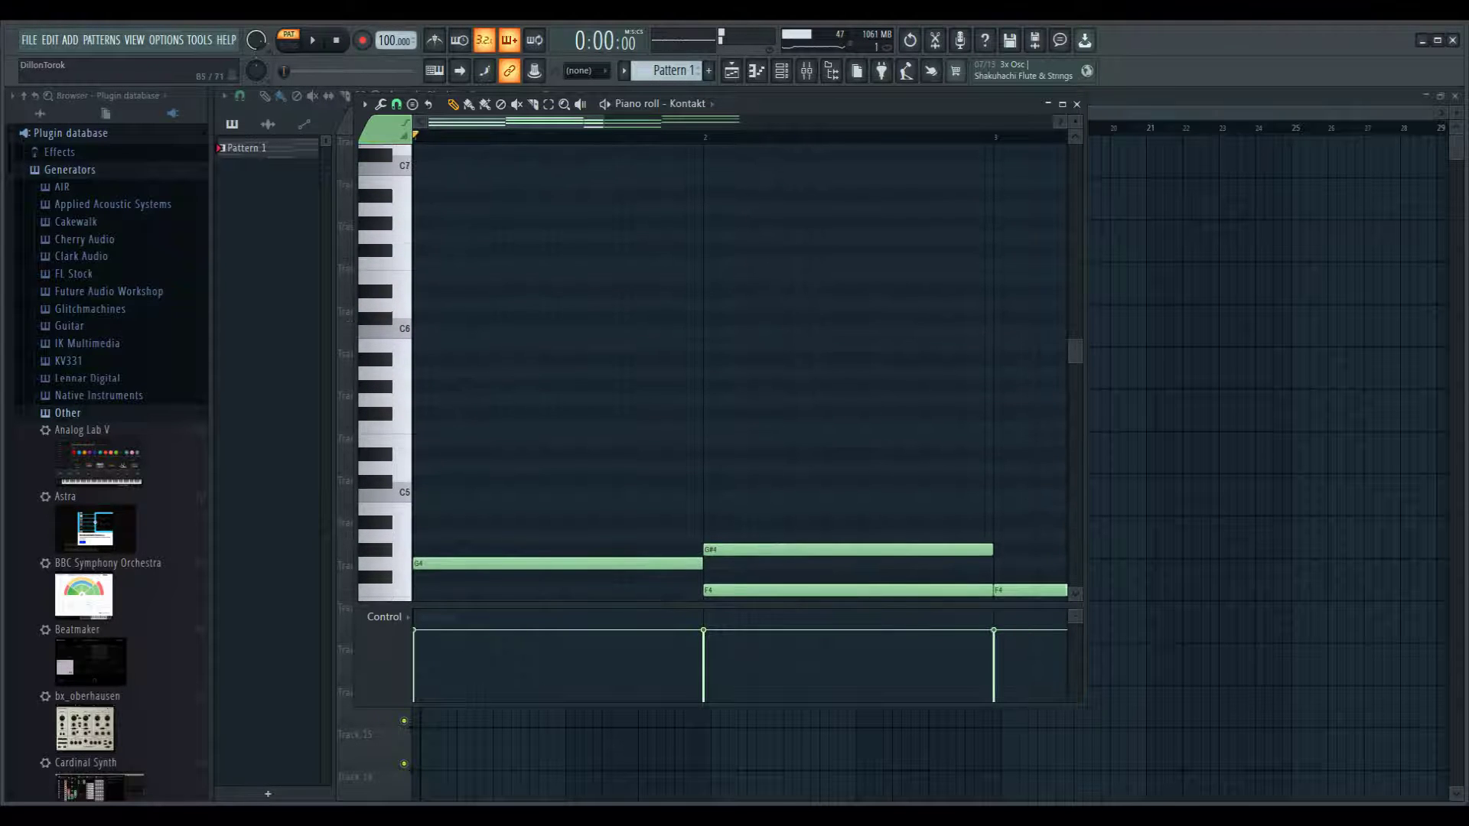
{"action": "left_click_drag", "start_coordinate": [456, 305], "coordinate": [420, 331]}
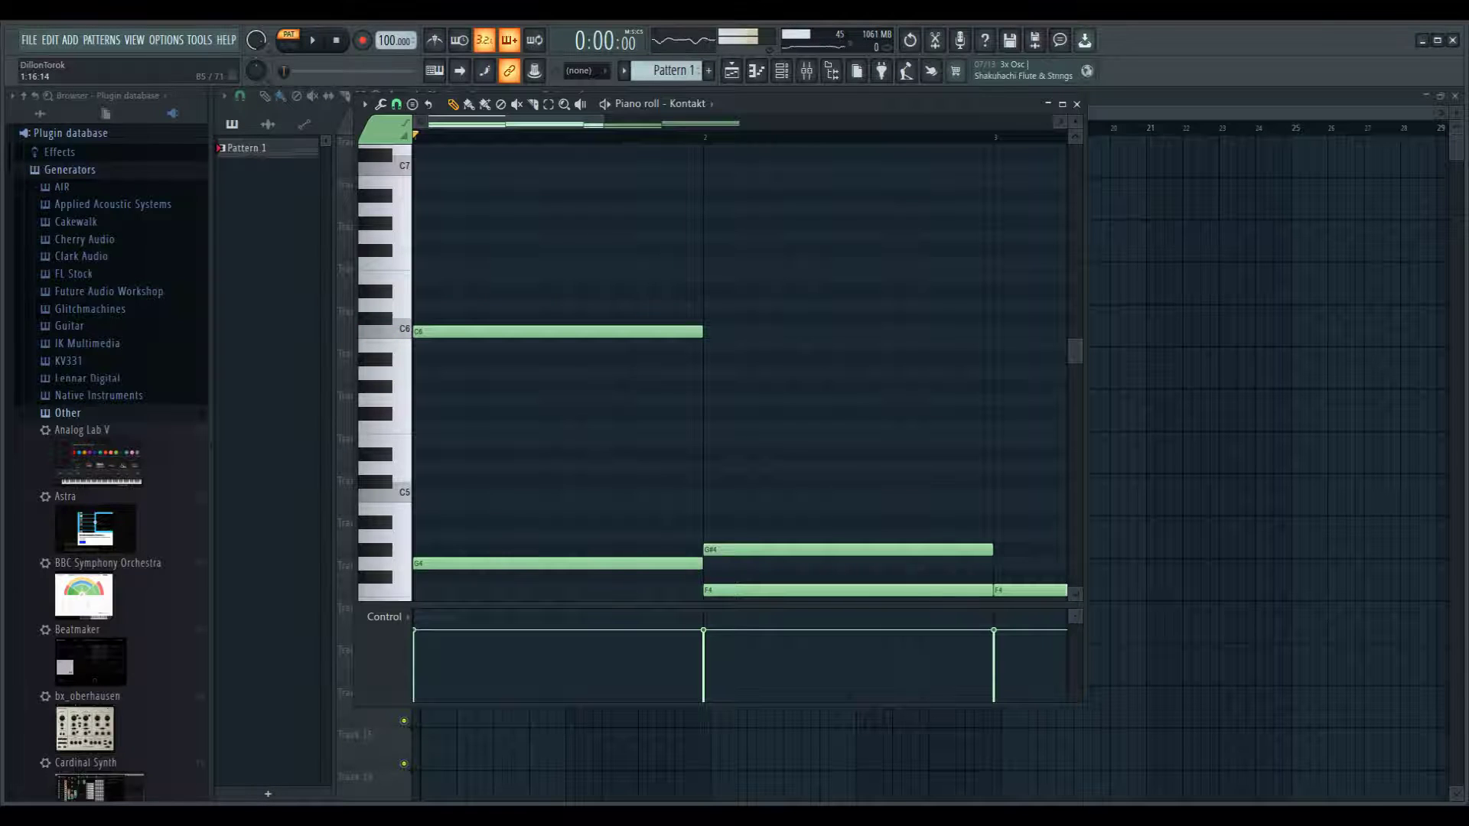
{"action": "left_click_drag", "start_coordinate": [701, 331], "coordinate": [484, 330]}
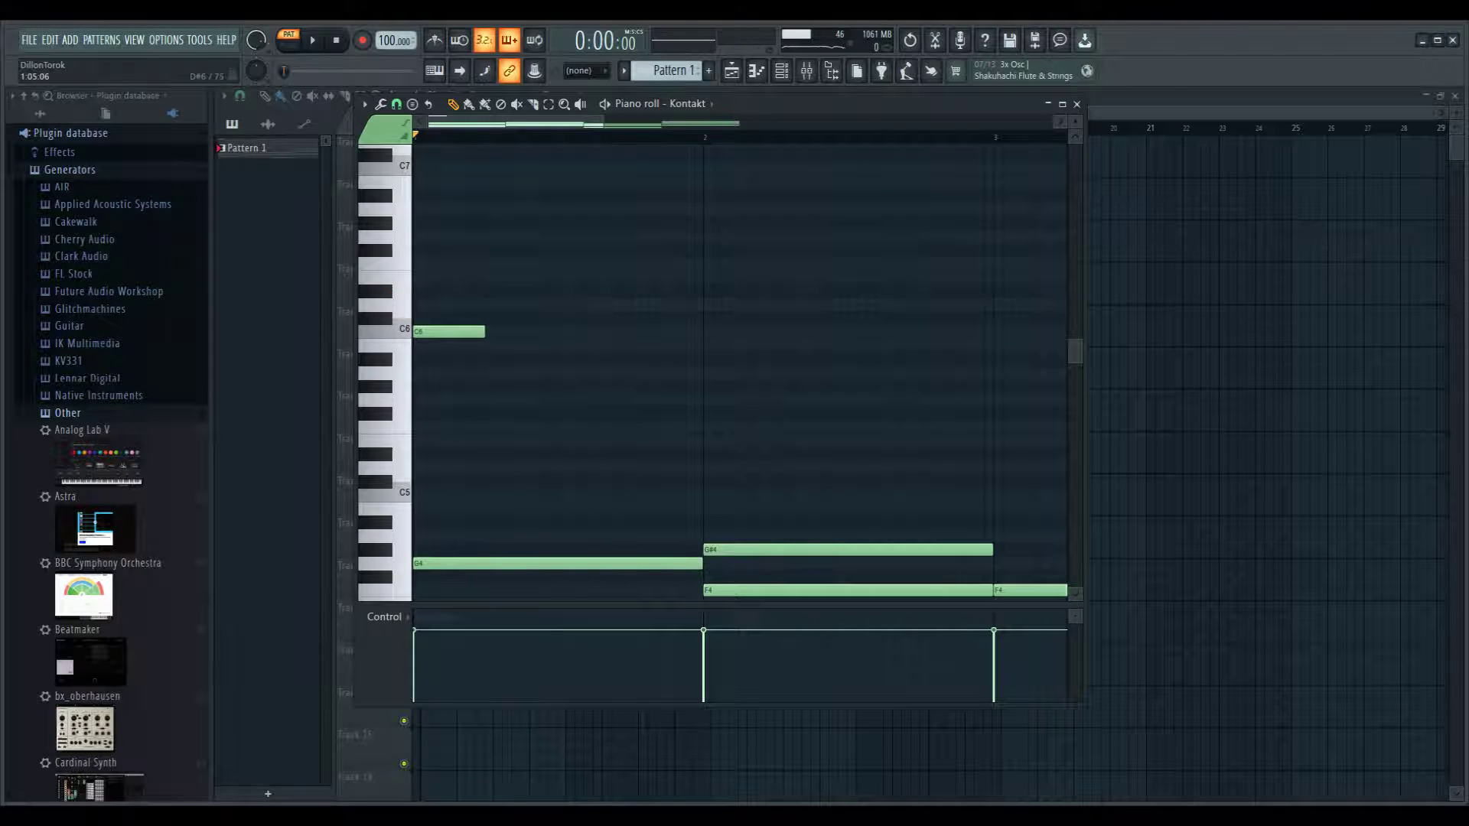
{"action": "left_click", "coordinate": [490, 304]}
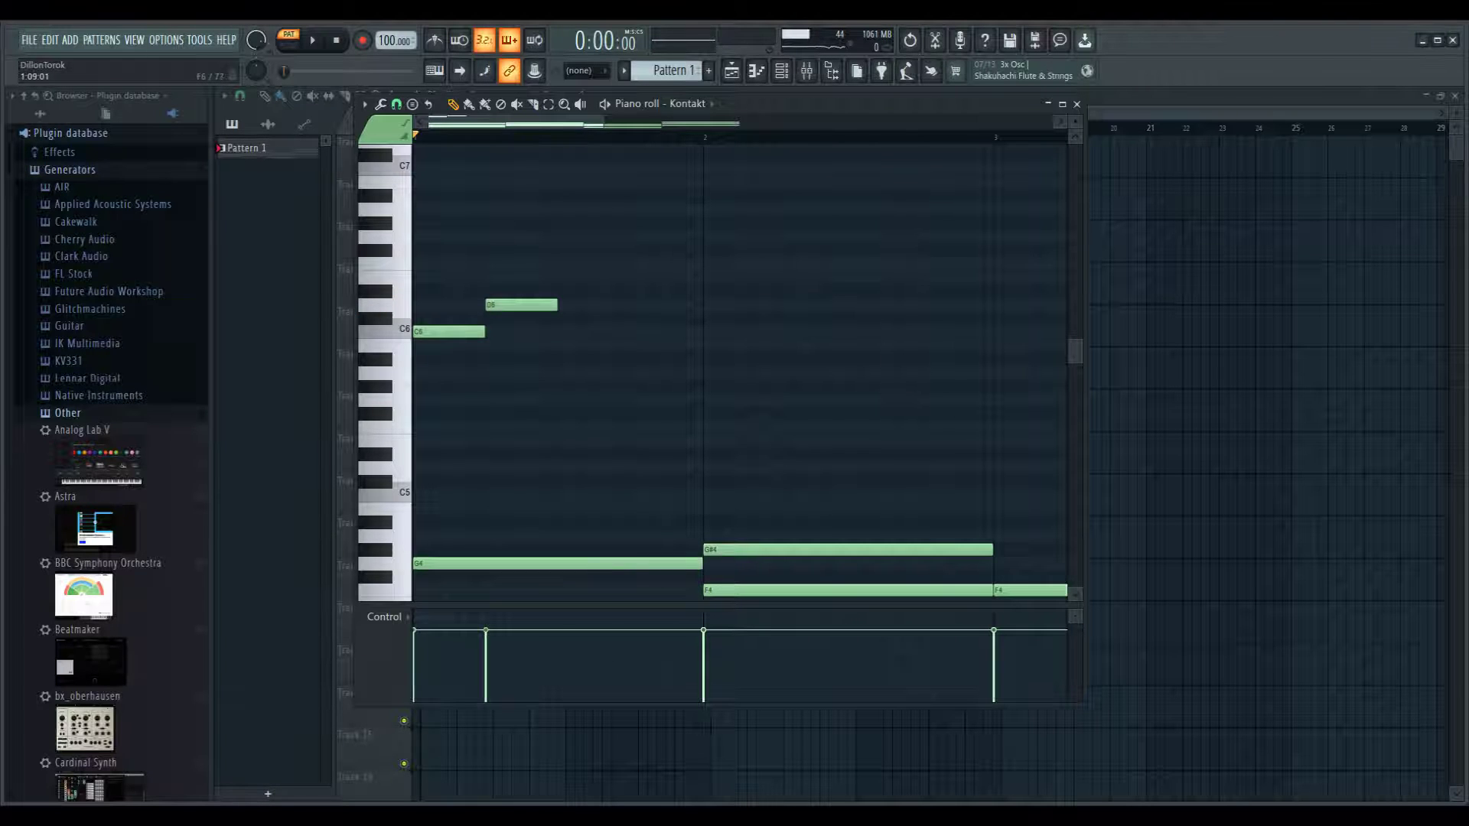
{"action": "left_click", "coordinate": [561, 263]}
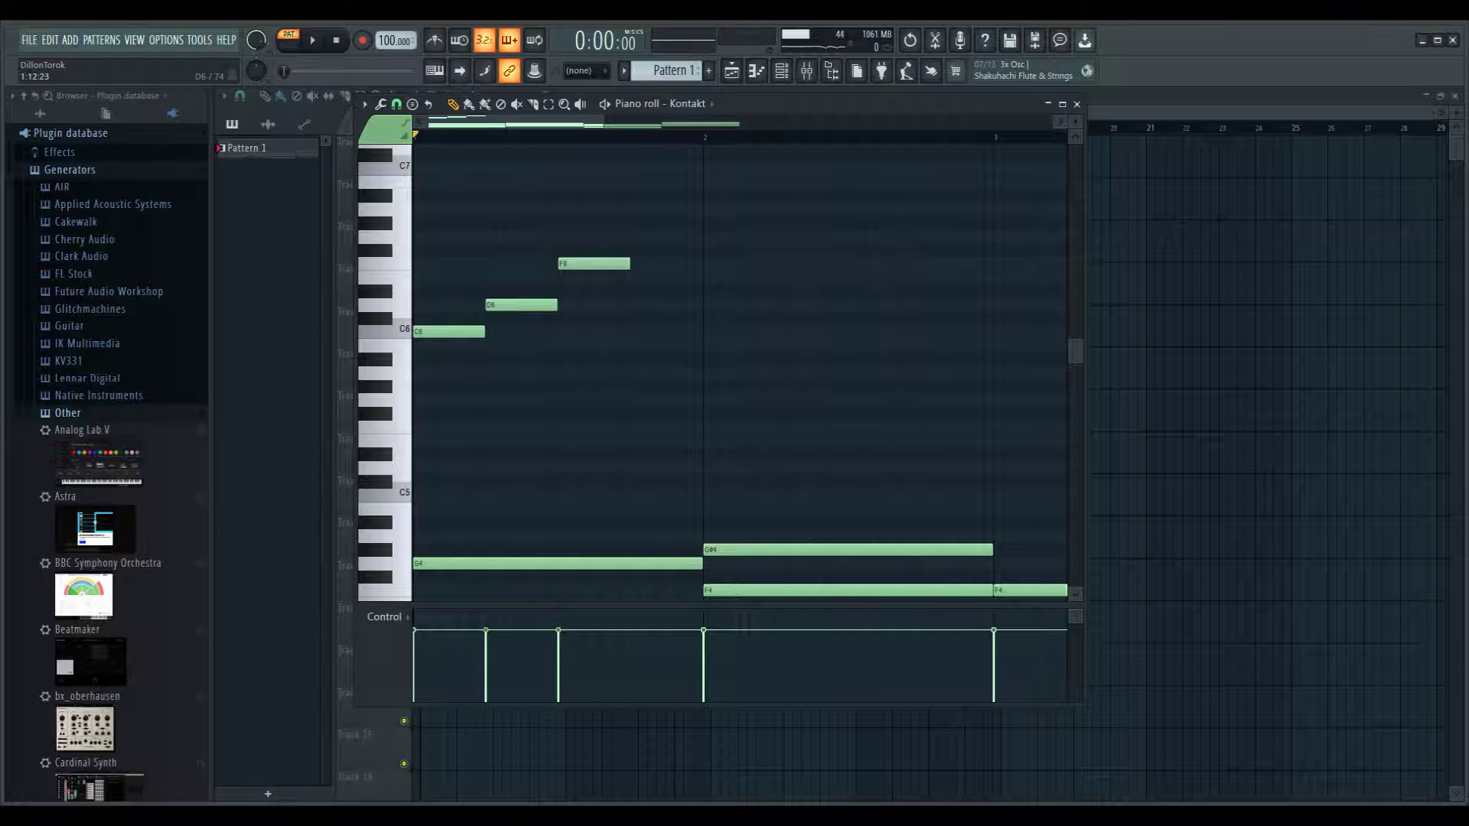
{"action": "left_click", "coordinate": [642, 304]}
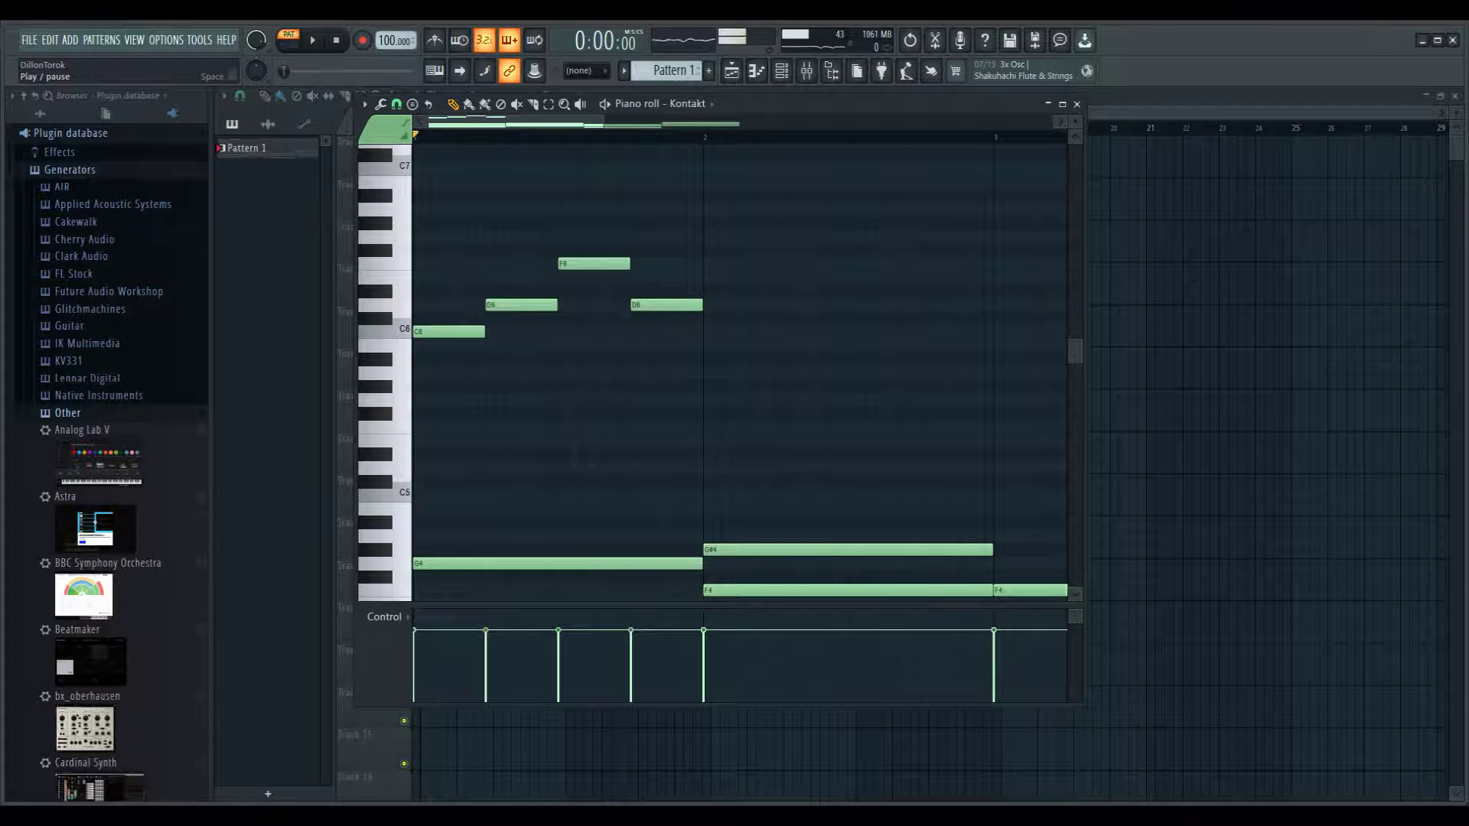
{"action": "left_click", "coordinate": [312, 39]}
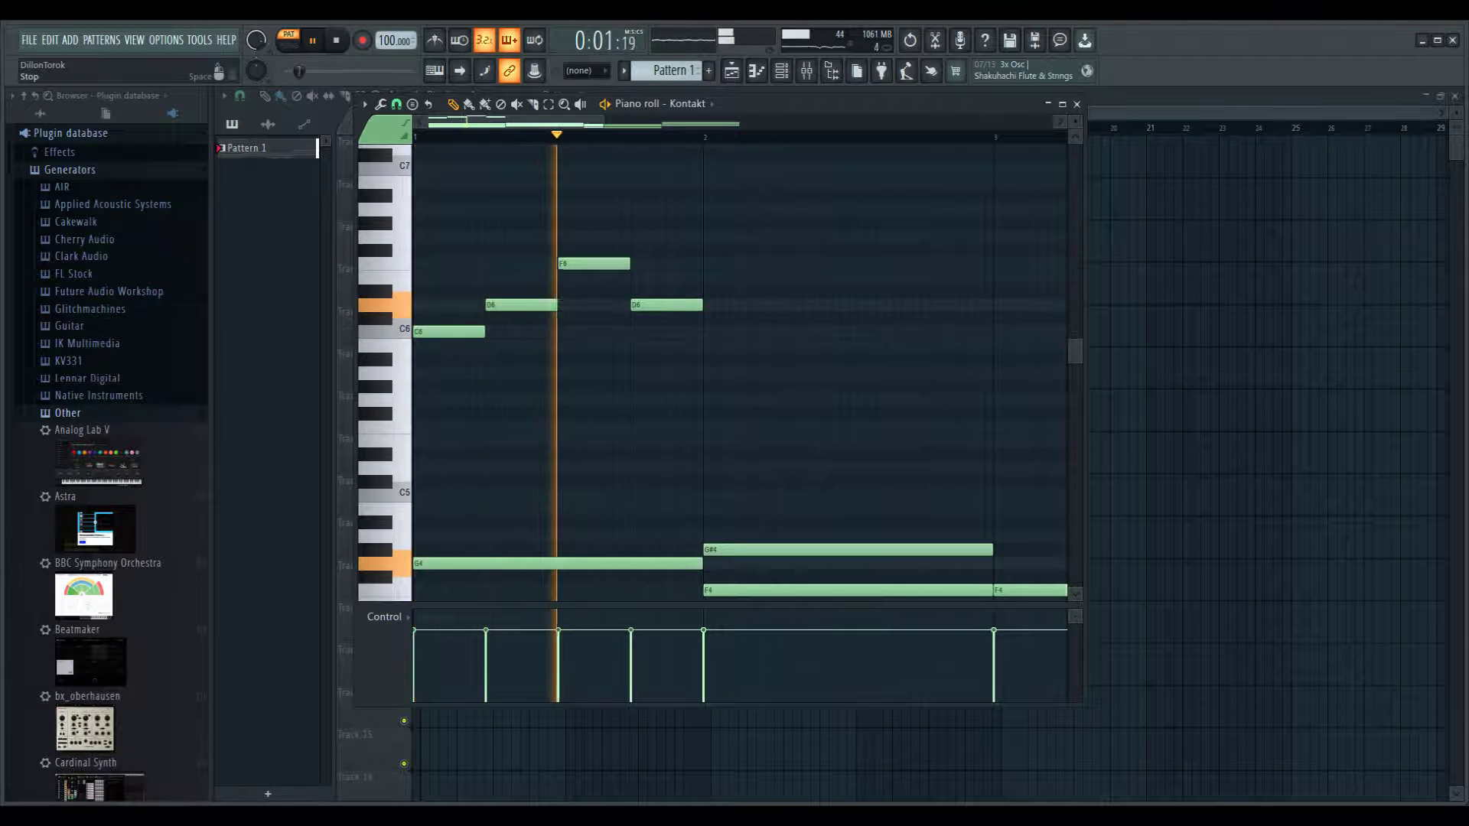
{"action": "key", "text": "space"}
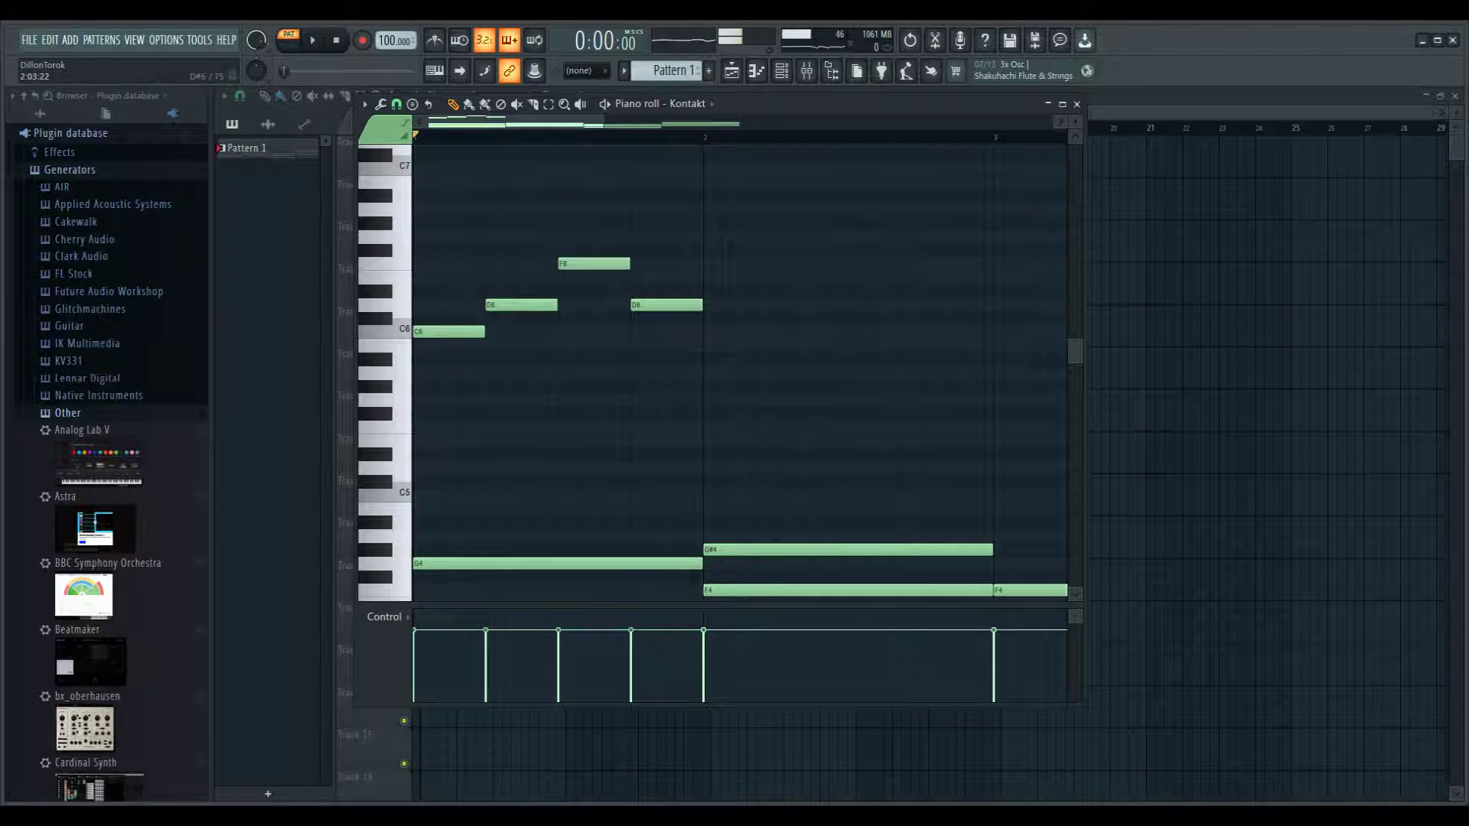
Step: Change the last two bar 1 melody notes to D#6 and G6, and extend the melody into bar 2 with G#6 and a half-beat D#6
{"action": "left_click_drag", "start_coordinate": [594, 263], "coordinate": [705, 223]}
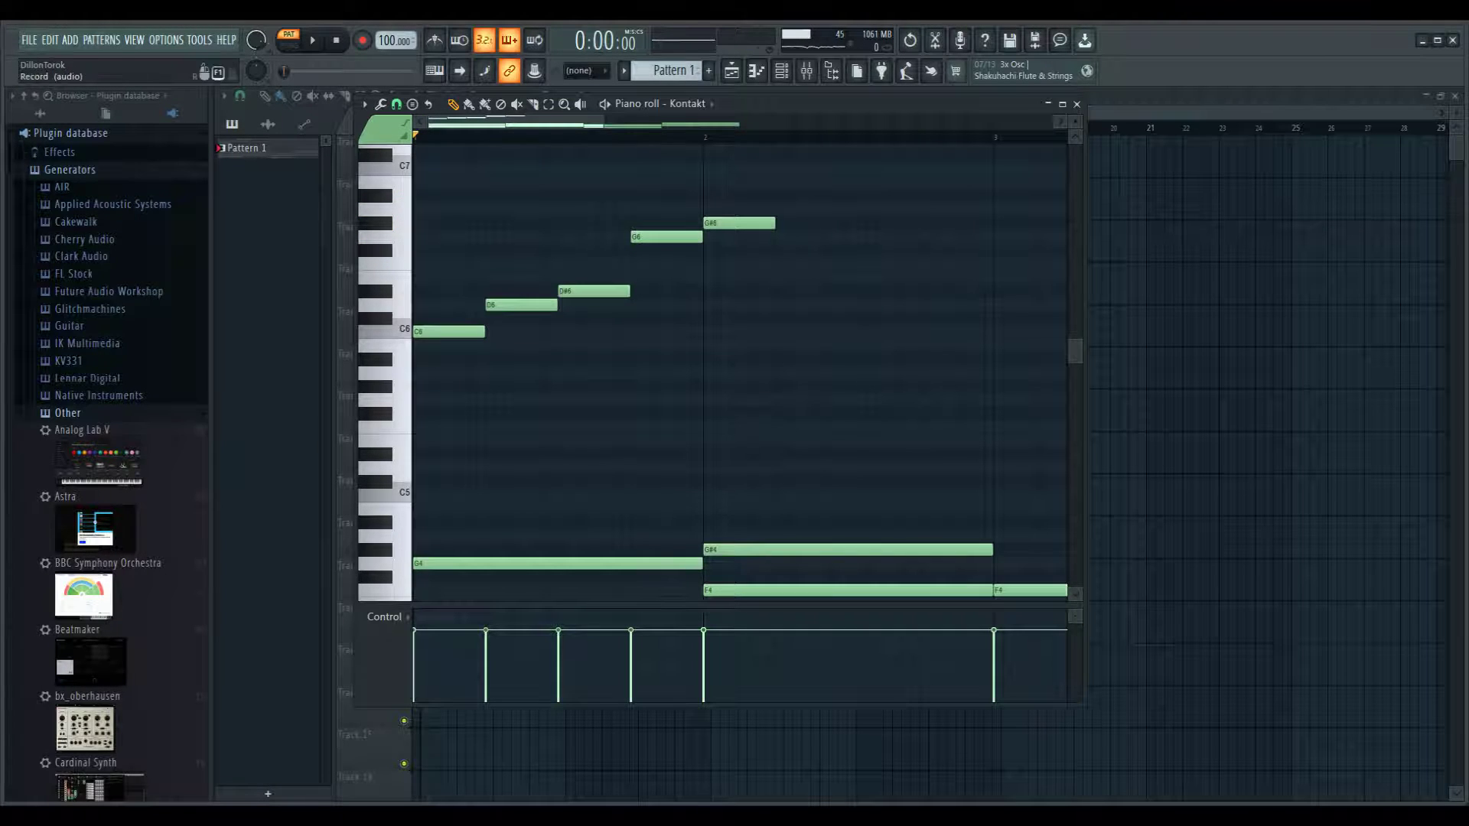
{"action": "key", "text": "space"}
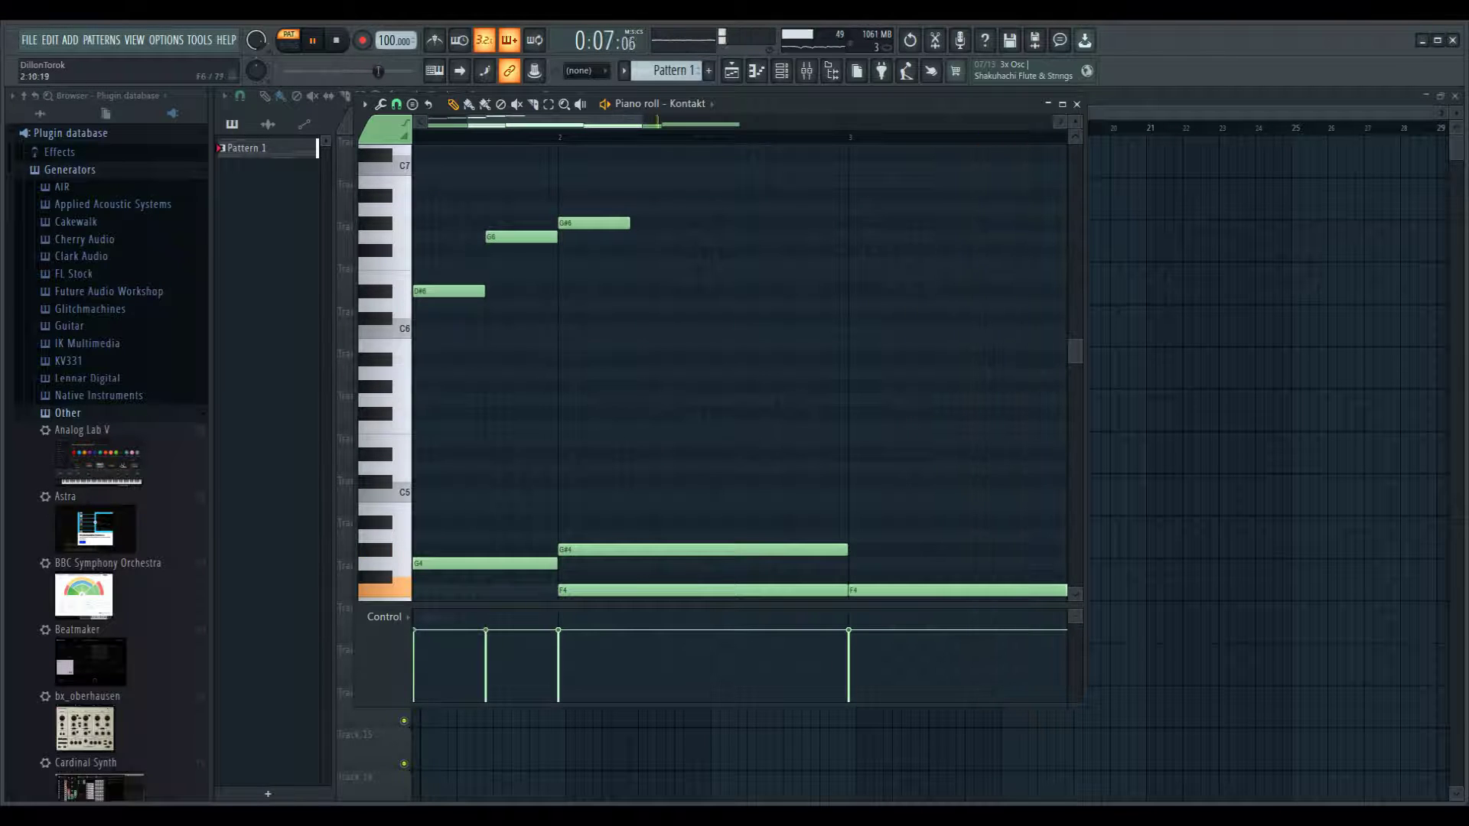
{"action": "left_click", "coordinate": [707, 291]}
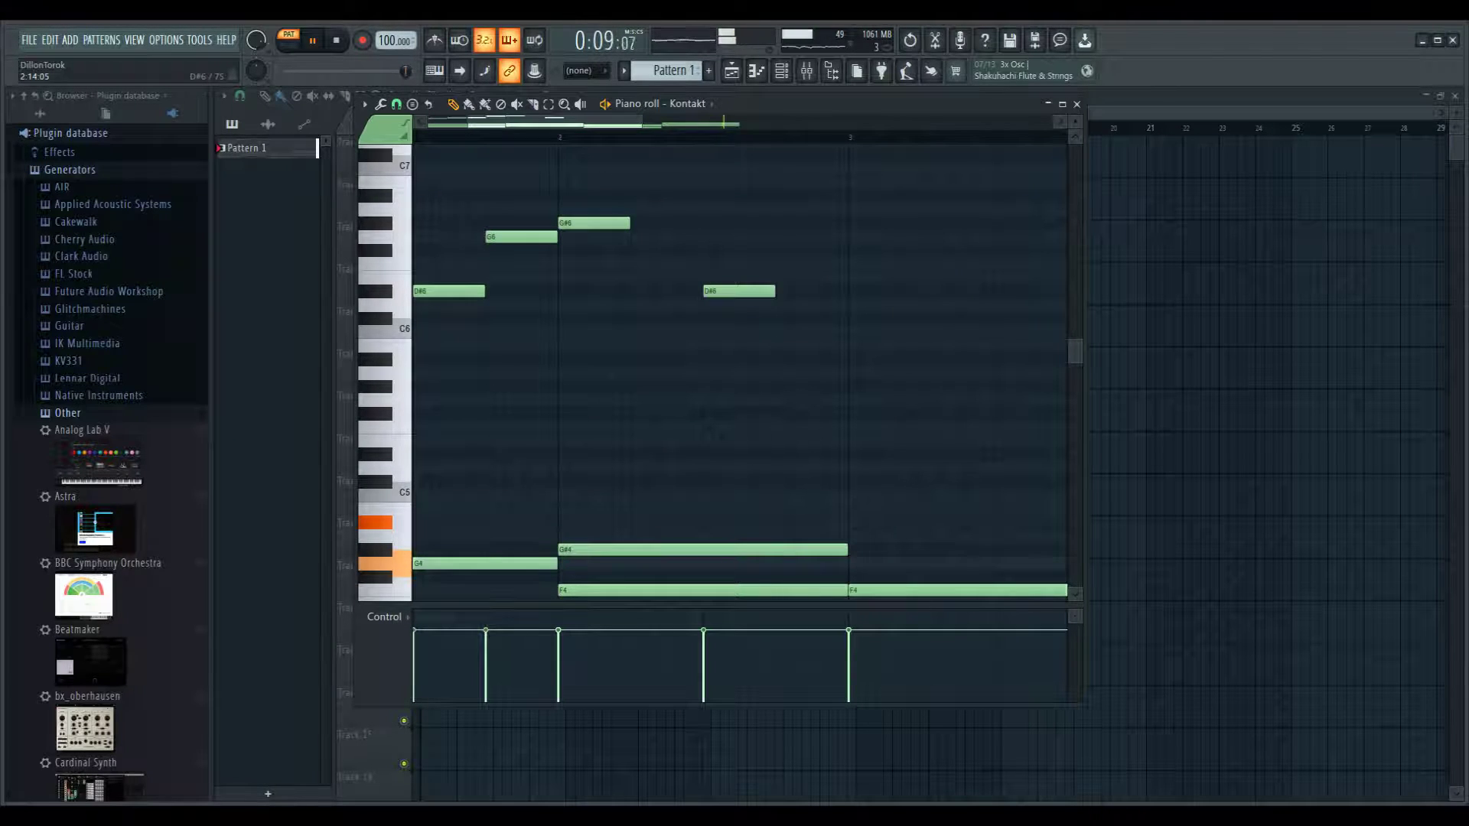
{"action": "left_click_drag", "start_coordinate": [755, 291], "coordinate": [738, 291]}
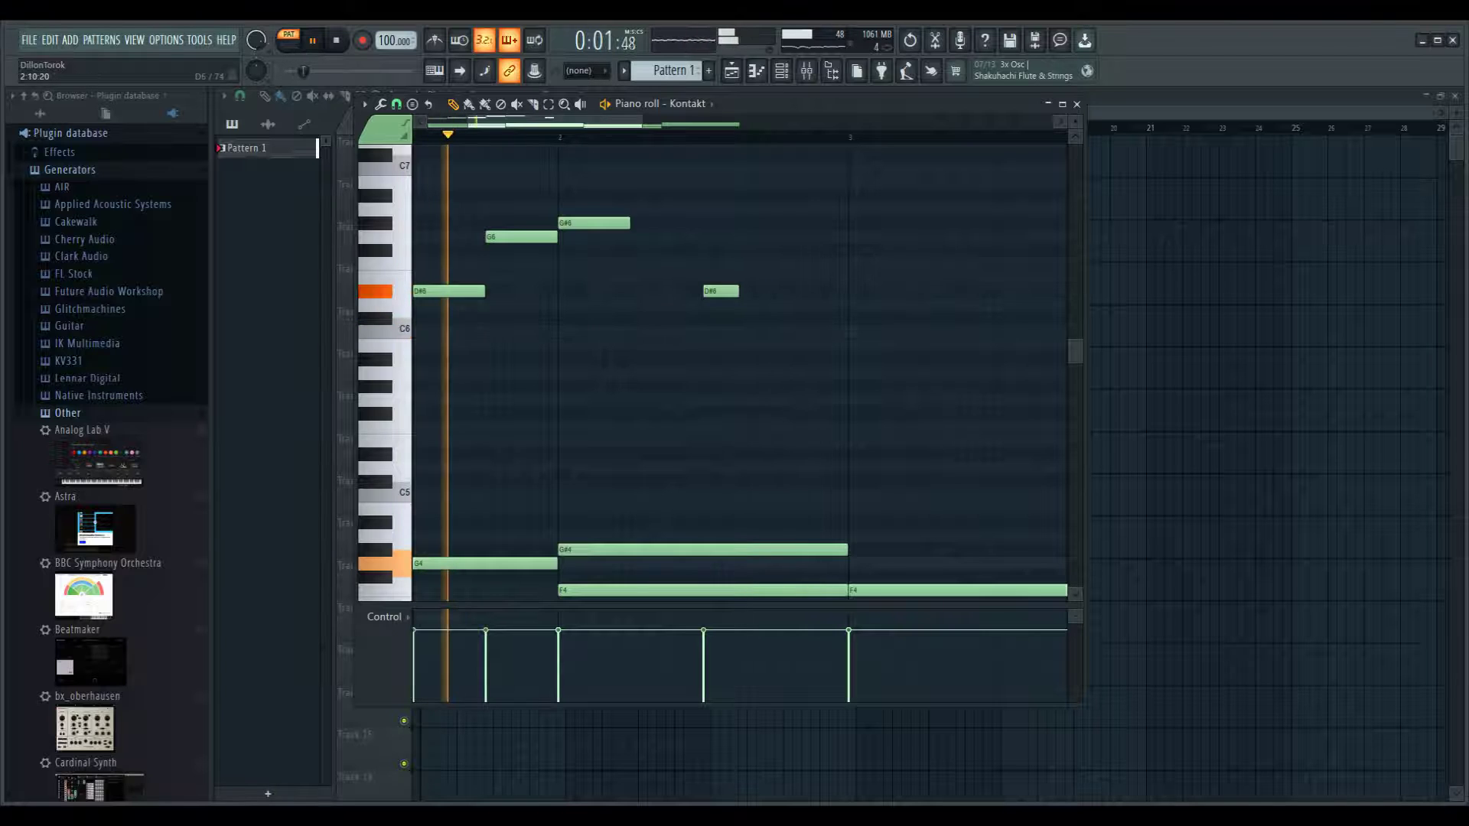
Step: Continue the bar 2 melody with half-beat D6 and D#6 notes and a one-beat F6 reaching into bar 3
{"action": "left_click", "coordinate": [746, 305]}
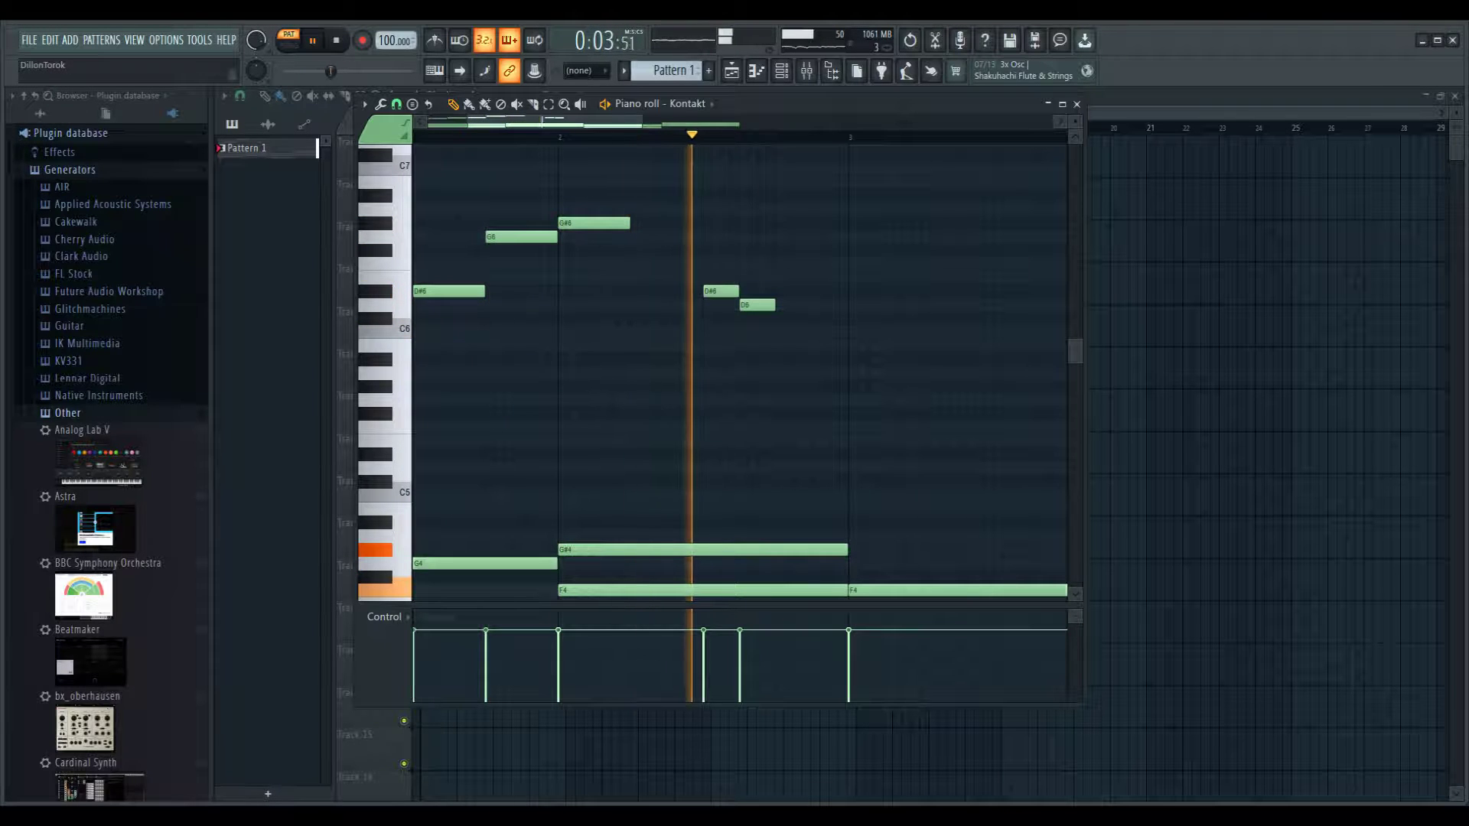
{"action": "left_click", "coordinate": [784, 291]}
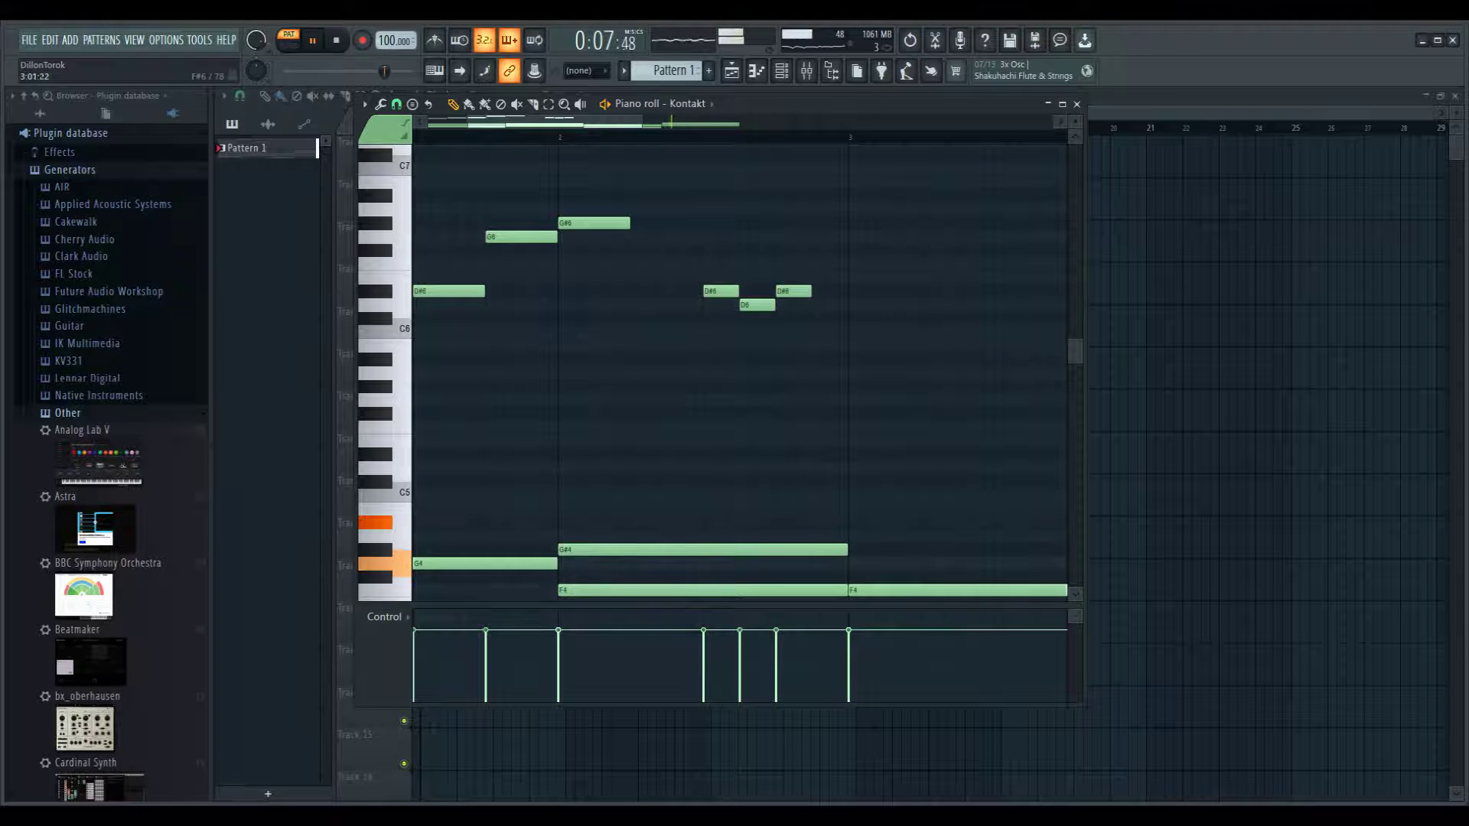
{"action": "left_click", "coordinate": [820, 263]}
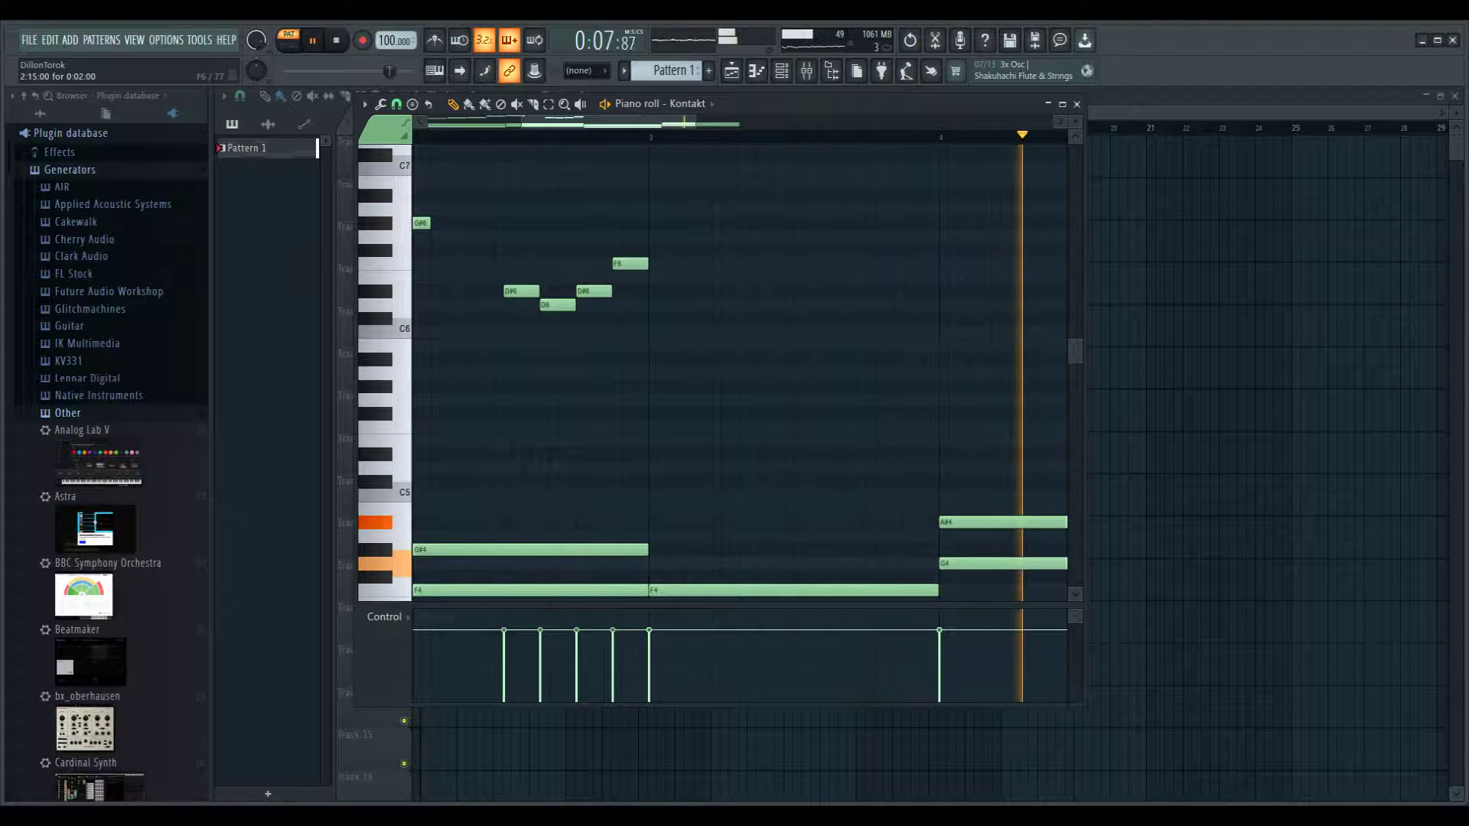
{"action": "left_click_drag", "start_coordinate": [647, 263], "coordinate": [674, 264]}
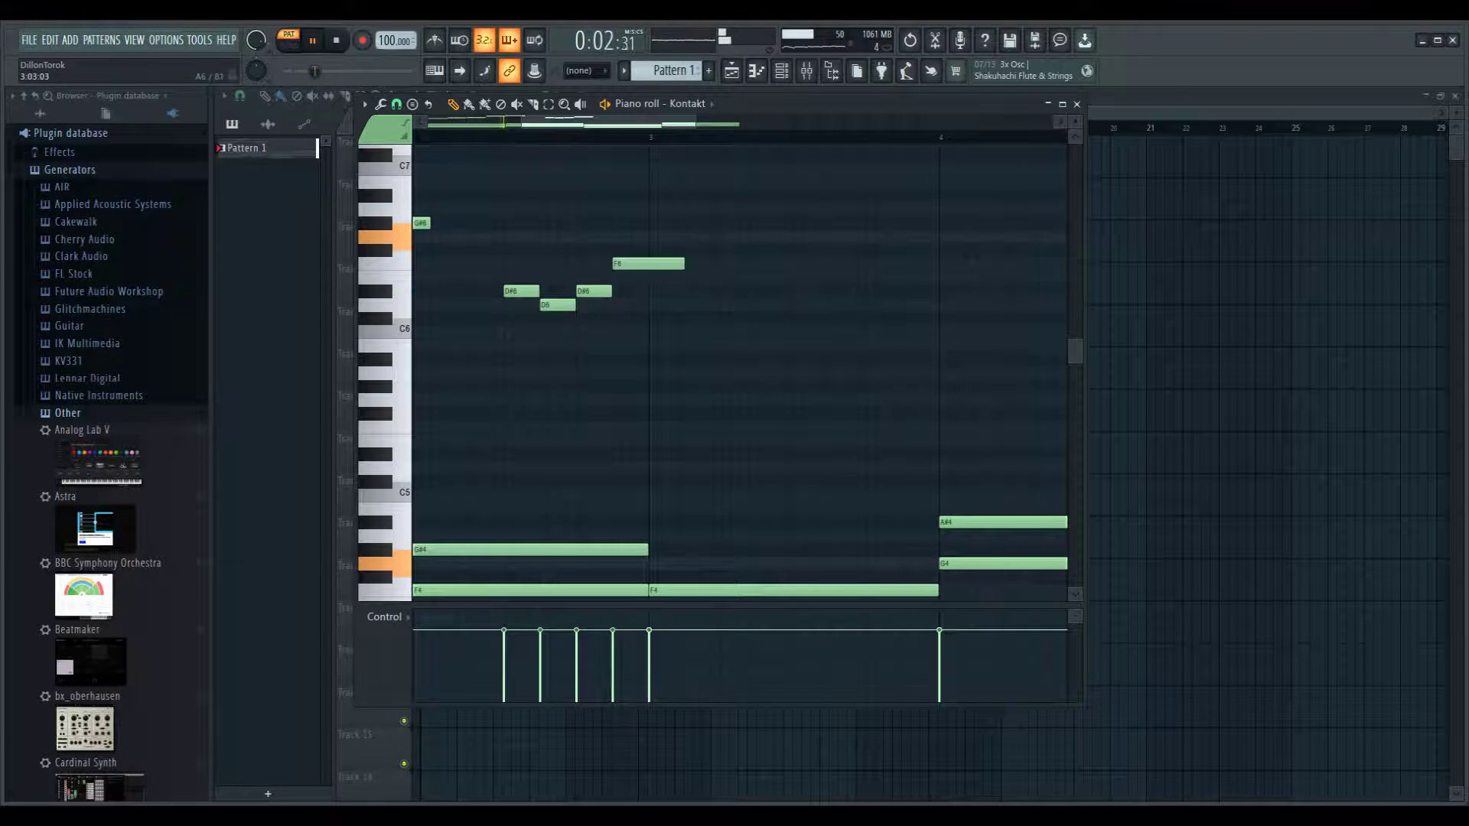
Step: Add half-beat G#6 and G6 notes to the bar 3 melody, followed by a G#6 lasting one and a half beats
{"action": "left_click", "coordinate": [687, 209]}
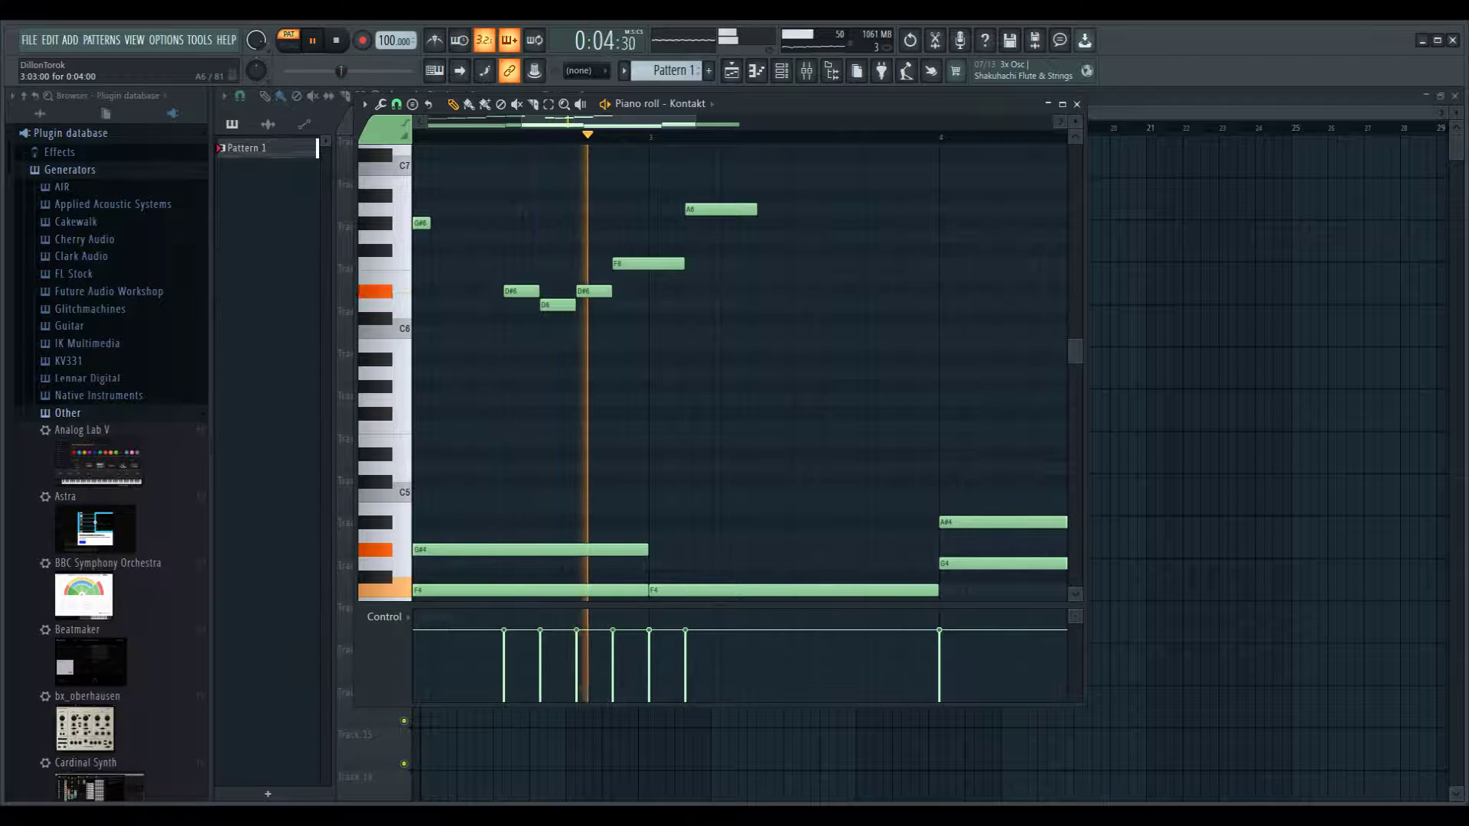
{"action": "left_click_drag", "start_coordinate": [687, 209], "coordinate": [687, 222]}
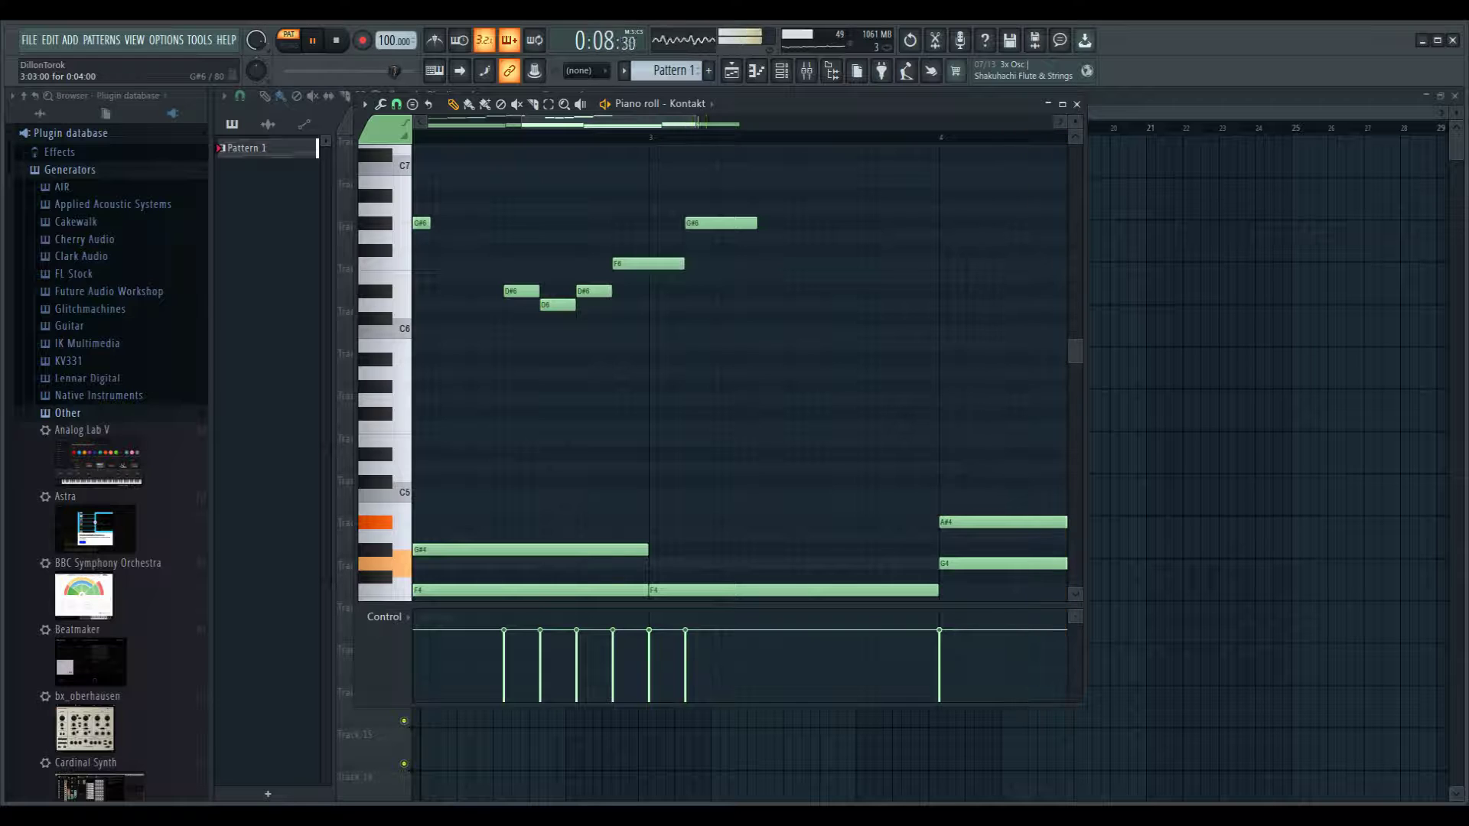
{"action": "left_click_drag", "start_coordinate": [728, 223], "coordinate": [718, 224]}
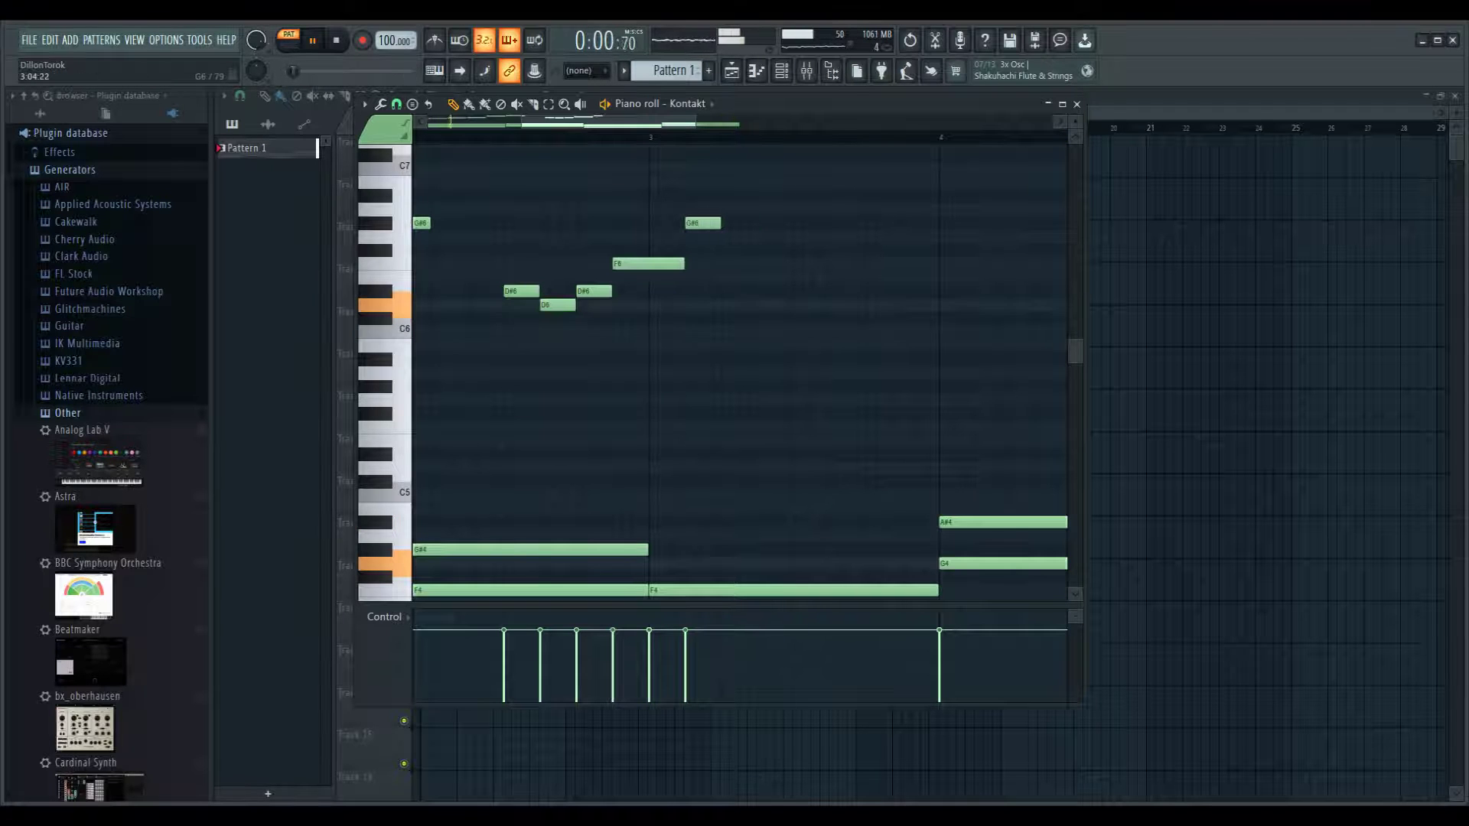
{"action": "left_click", "coordinate": [727, 237]}
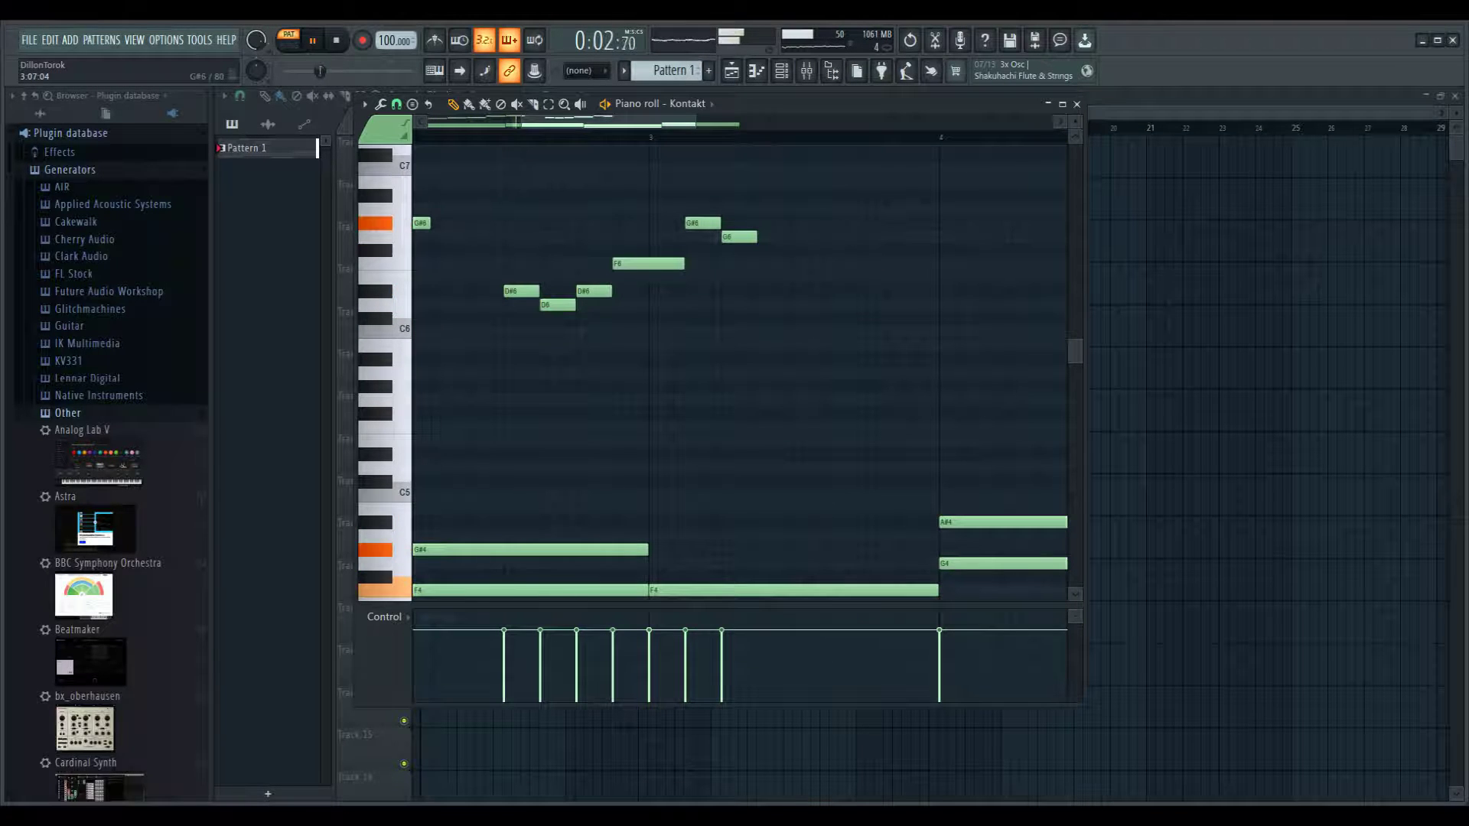
{"action": "left_click", "coordinate": [765, 222]}
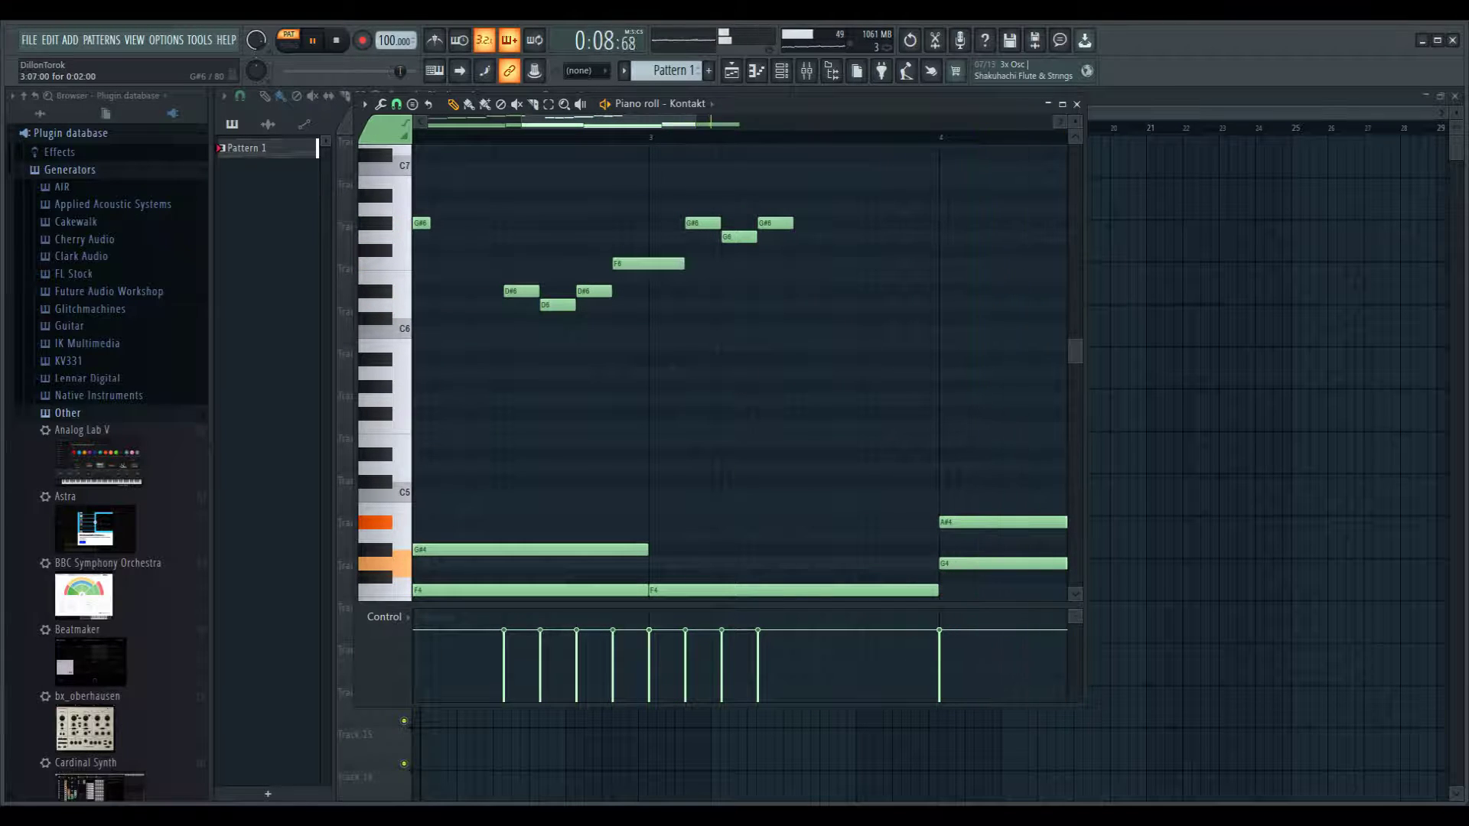
{"action": "left_click_drag", "start_coordinate": [791, 224], "coordinate": [856, 223]}
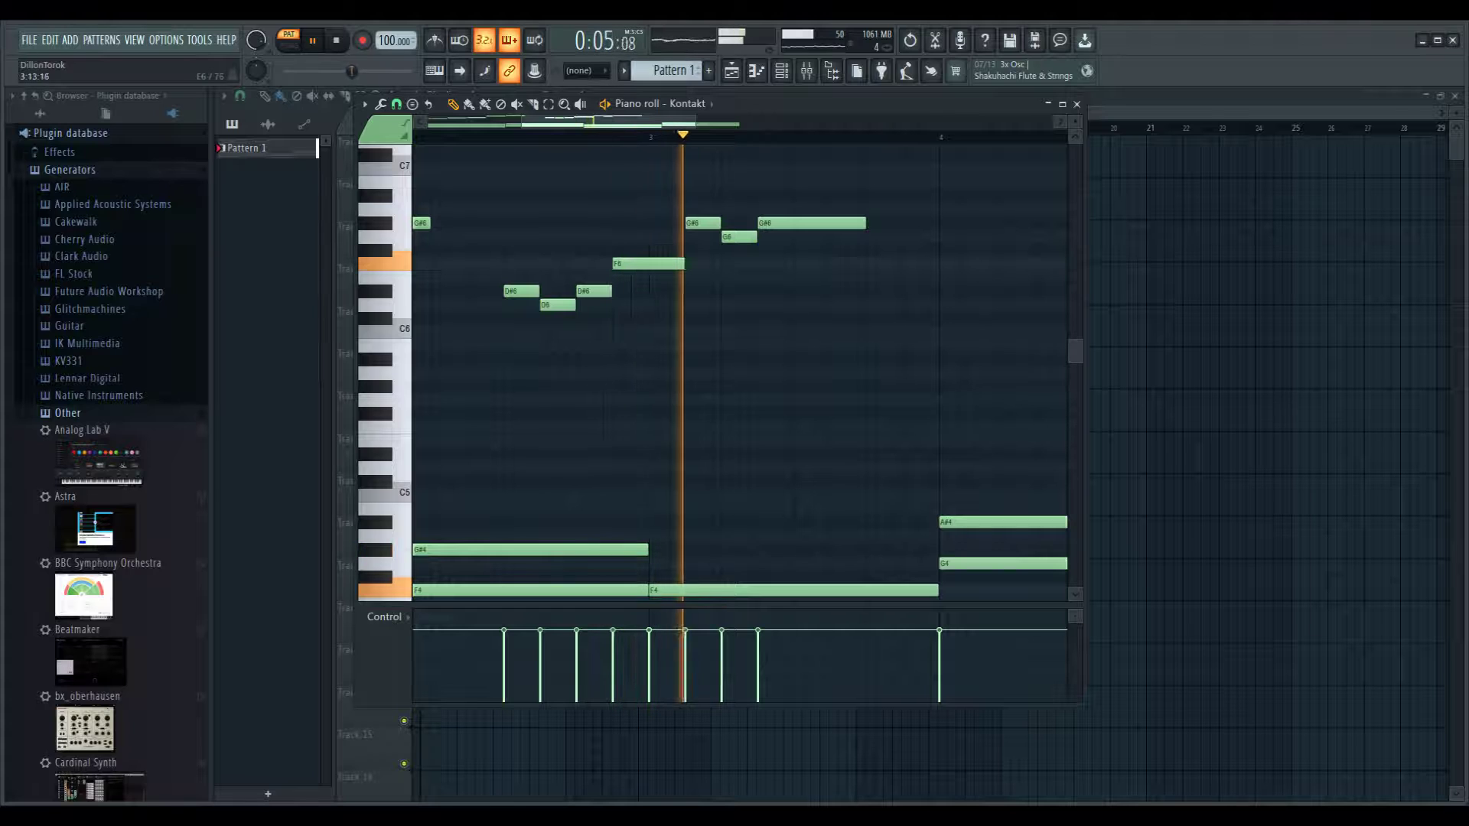
Step: Finish the melody with a one-beat D#6 ending bar 3 and one-beat D6, D#6, C6 and F6 notes in bar 4, and stop playback
{"action": "left_click", "coordinate": [876, 291]}
{"action": "left_click", "coordinate": [947, 304]}
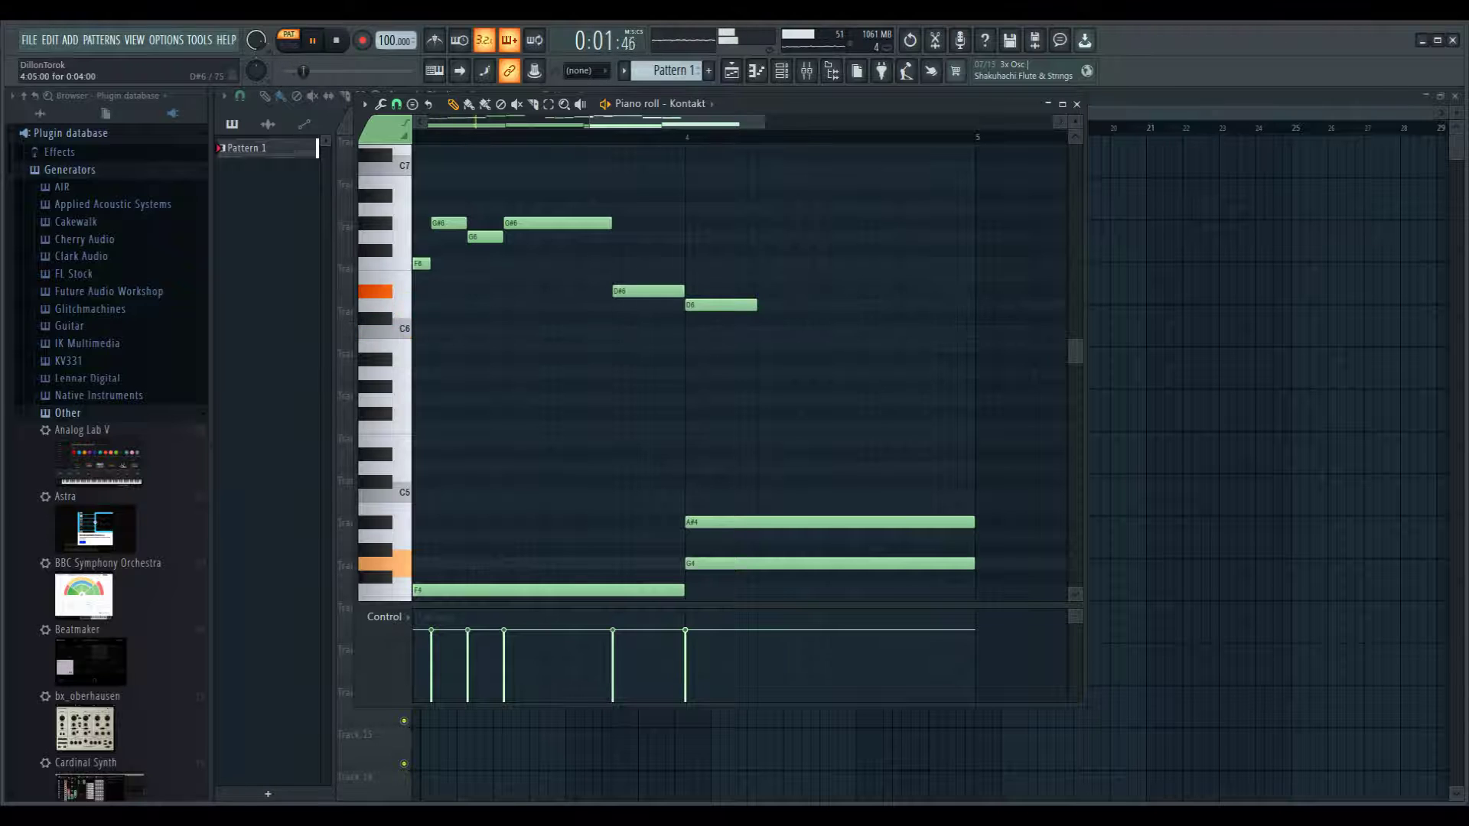
{"action": "left_click", "coordinate": [765, 291]}
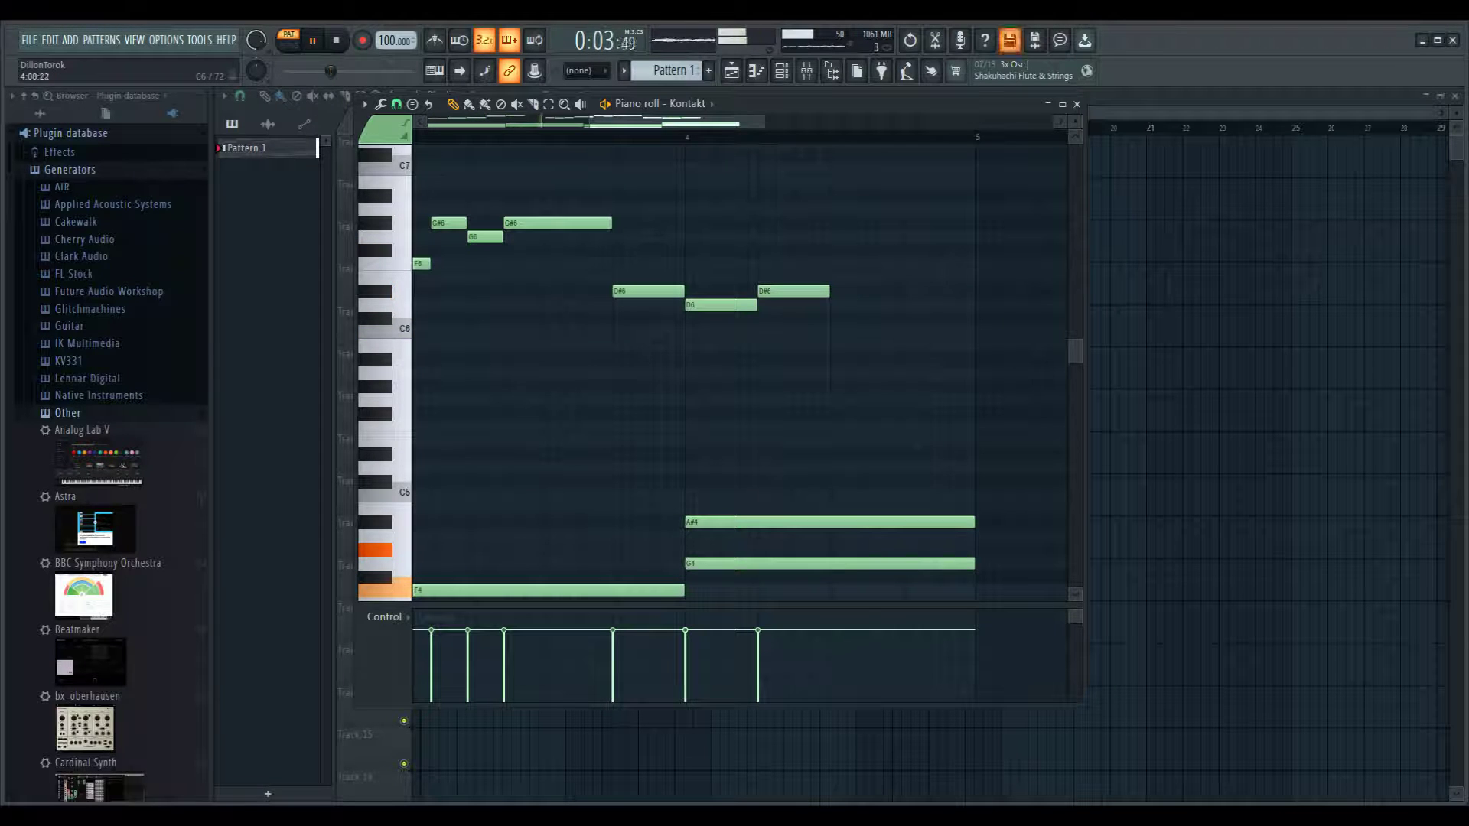
{"action": "left_click", "coordinate": [838, 331]}
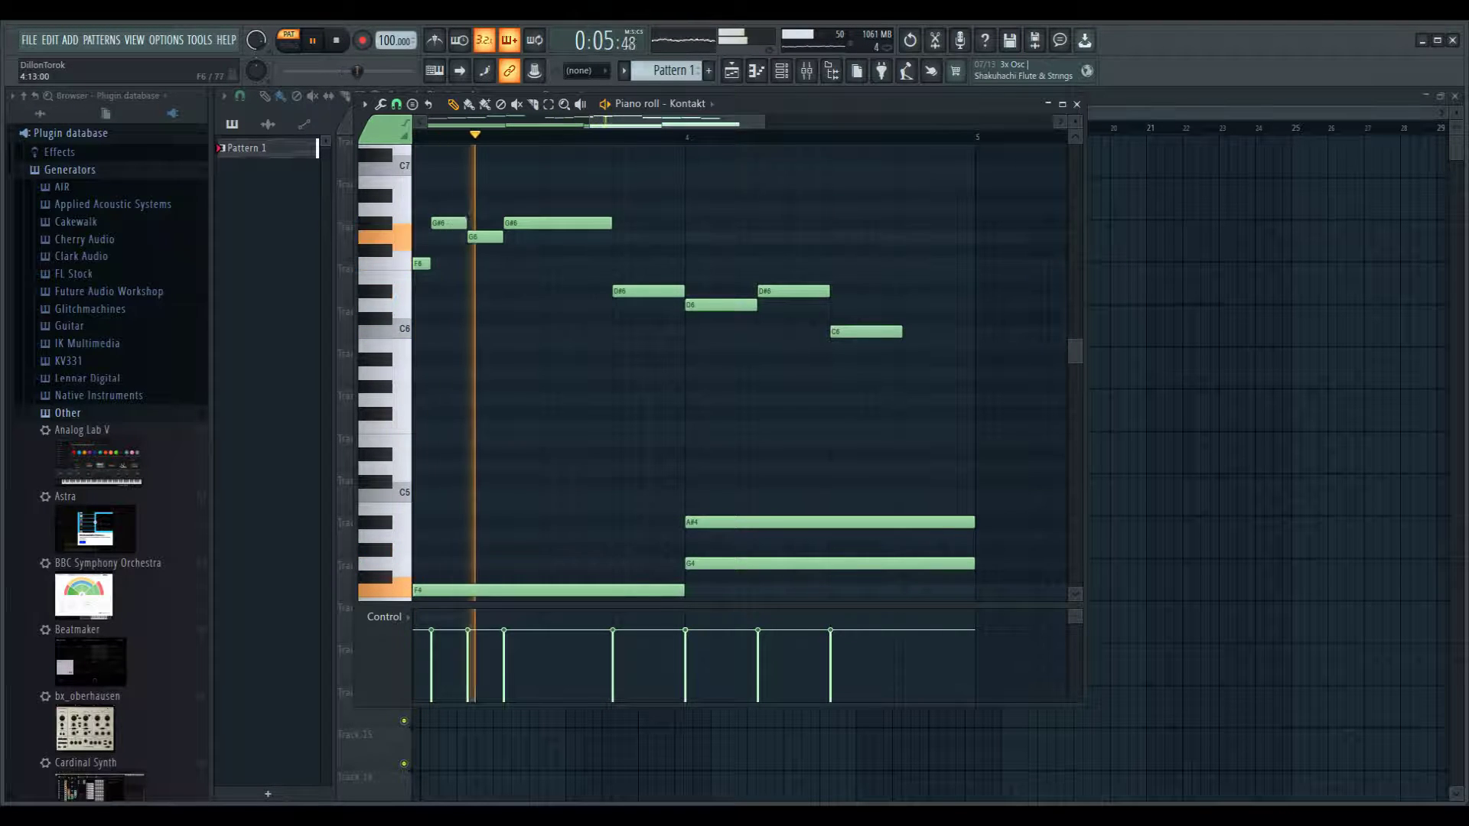
{"action": "left_click", "coordinate": [910, 263]}
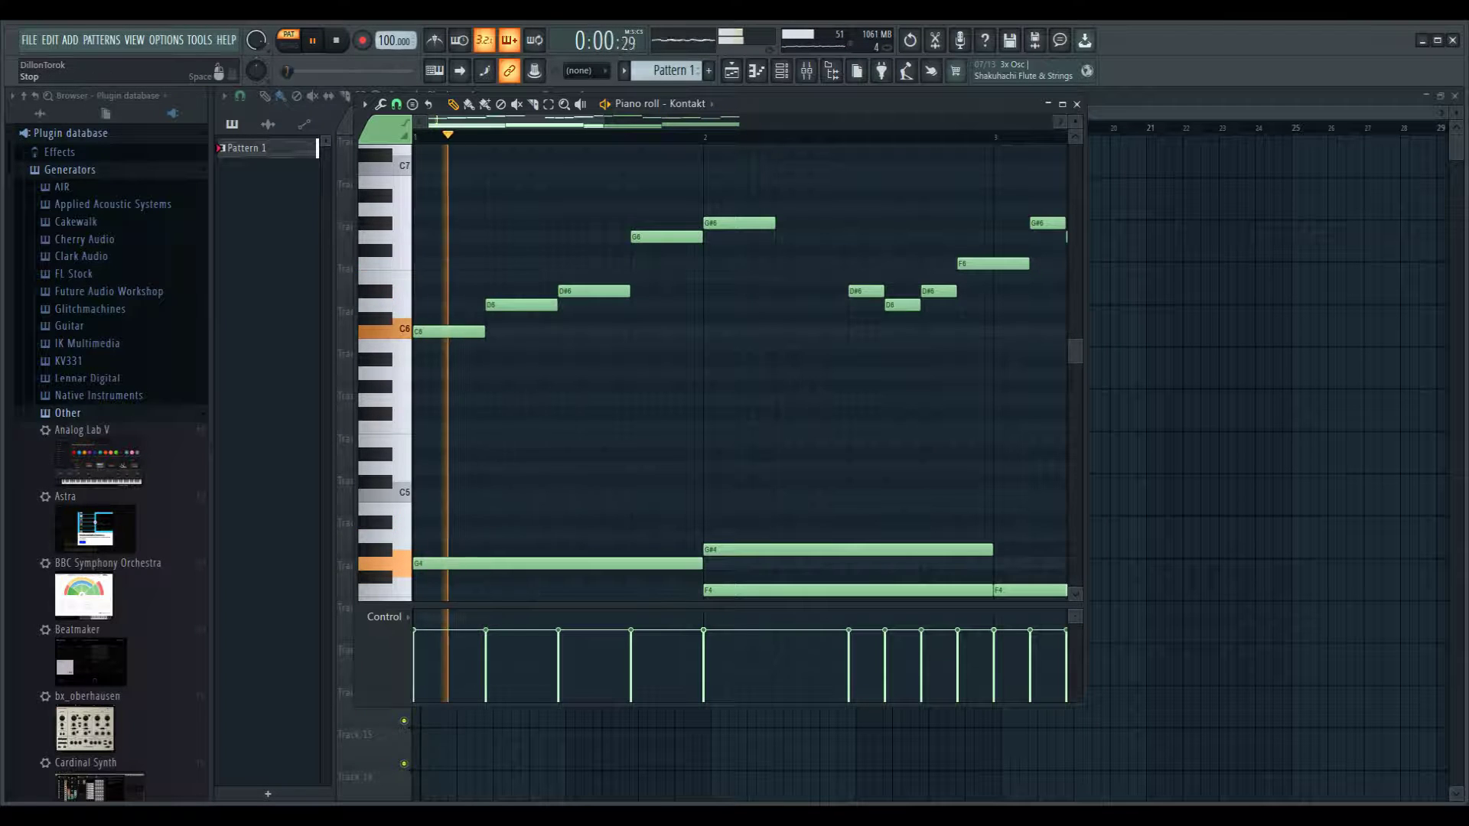
{"action": "key", "text": "space"}
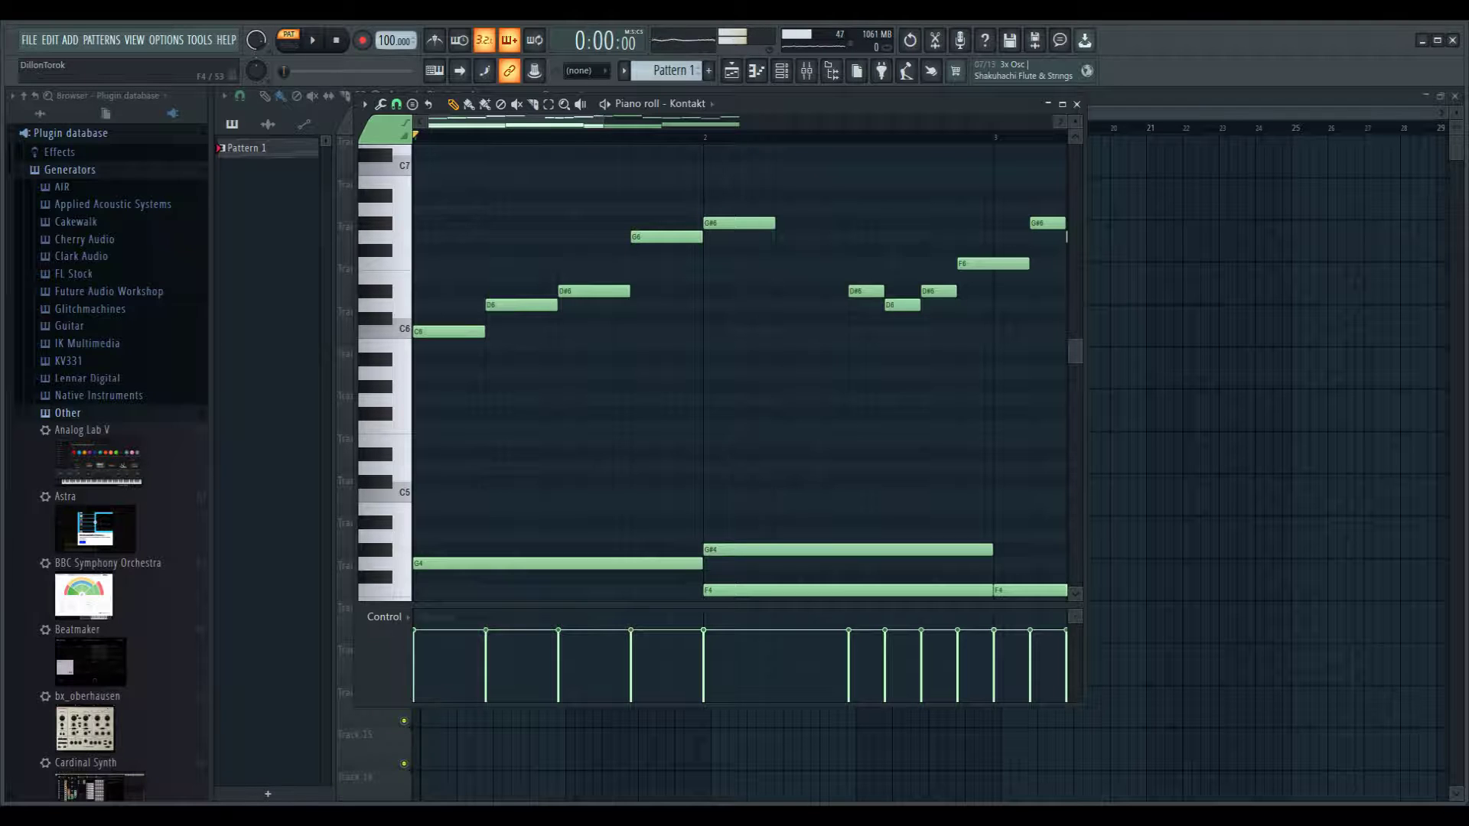
Step: Add one-bar D4, F4, G#4 and A#4 notes between and above the notes of the bar 1 chord
{"action": "scroll", "coordinate": [719, 367], "scroll_direction": "down", "scroll_amount": 5}
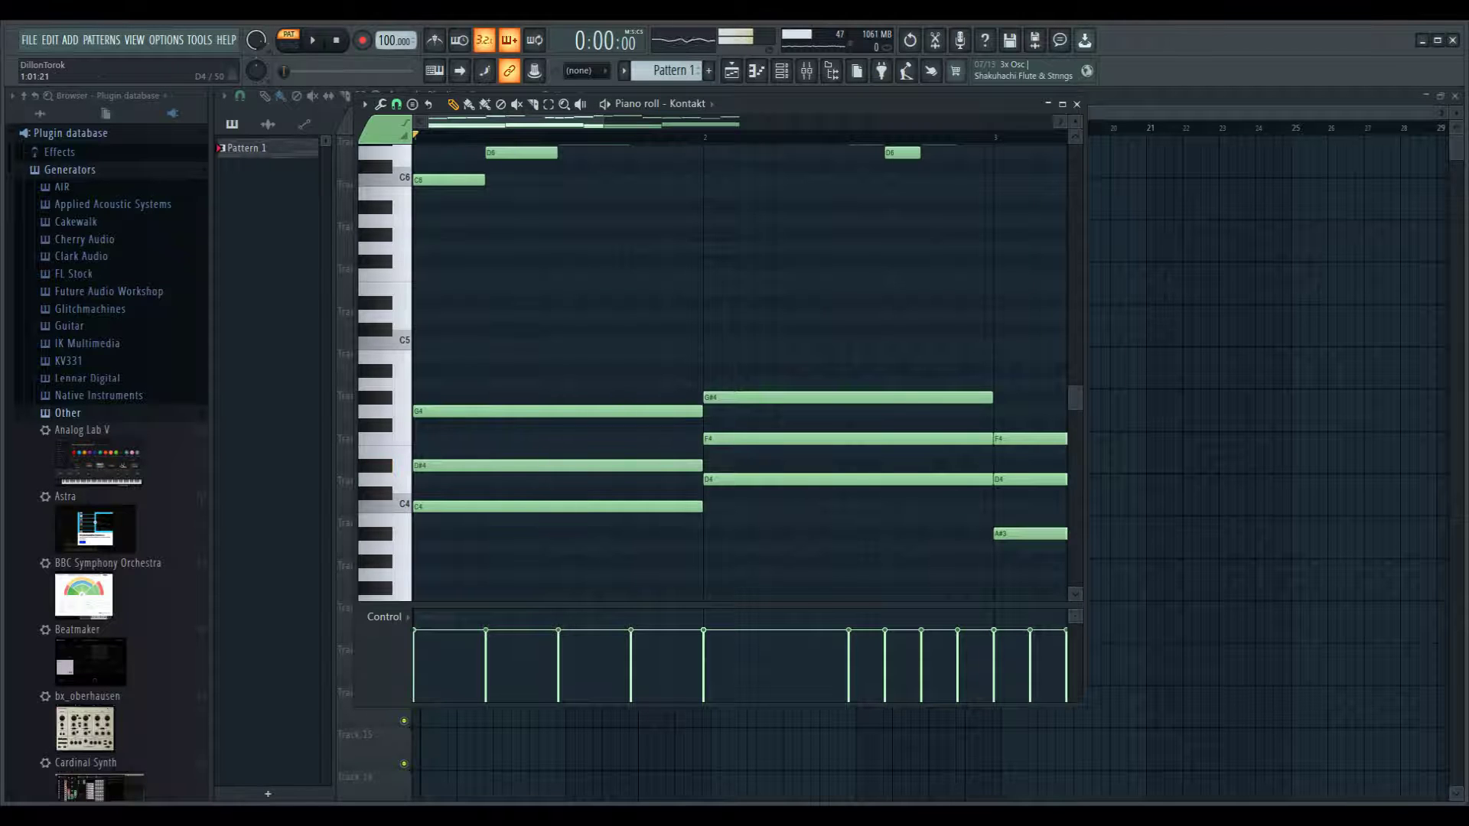
{"action": "left_click", "coordinate": [428, 479]}
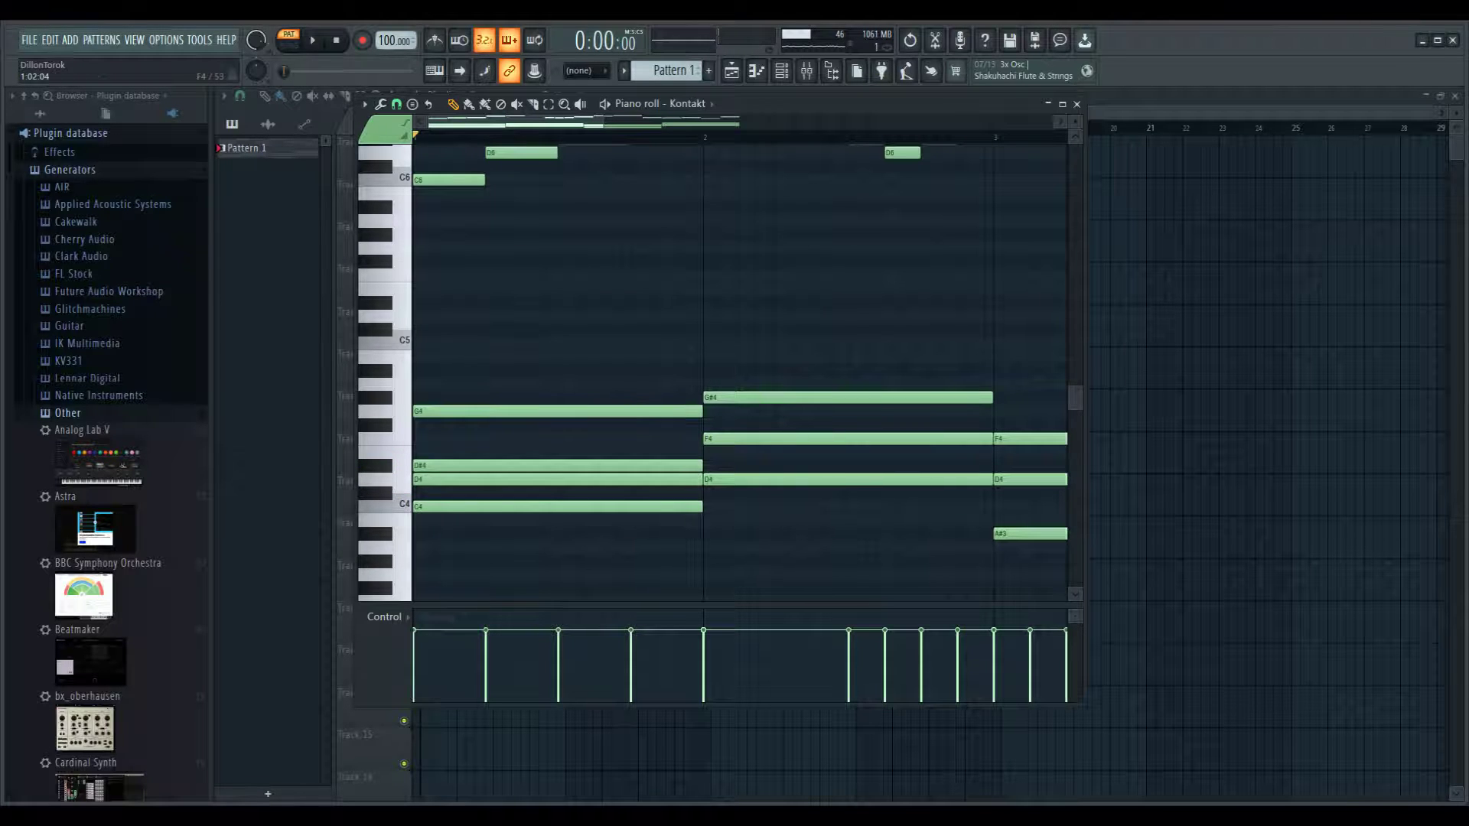
{"action": "left_click", "coordinate": [428, 438]}
{"action": "left_click_drag", "start_coordinate": [434, 383], "coordinate": [420, 397]}
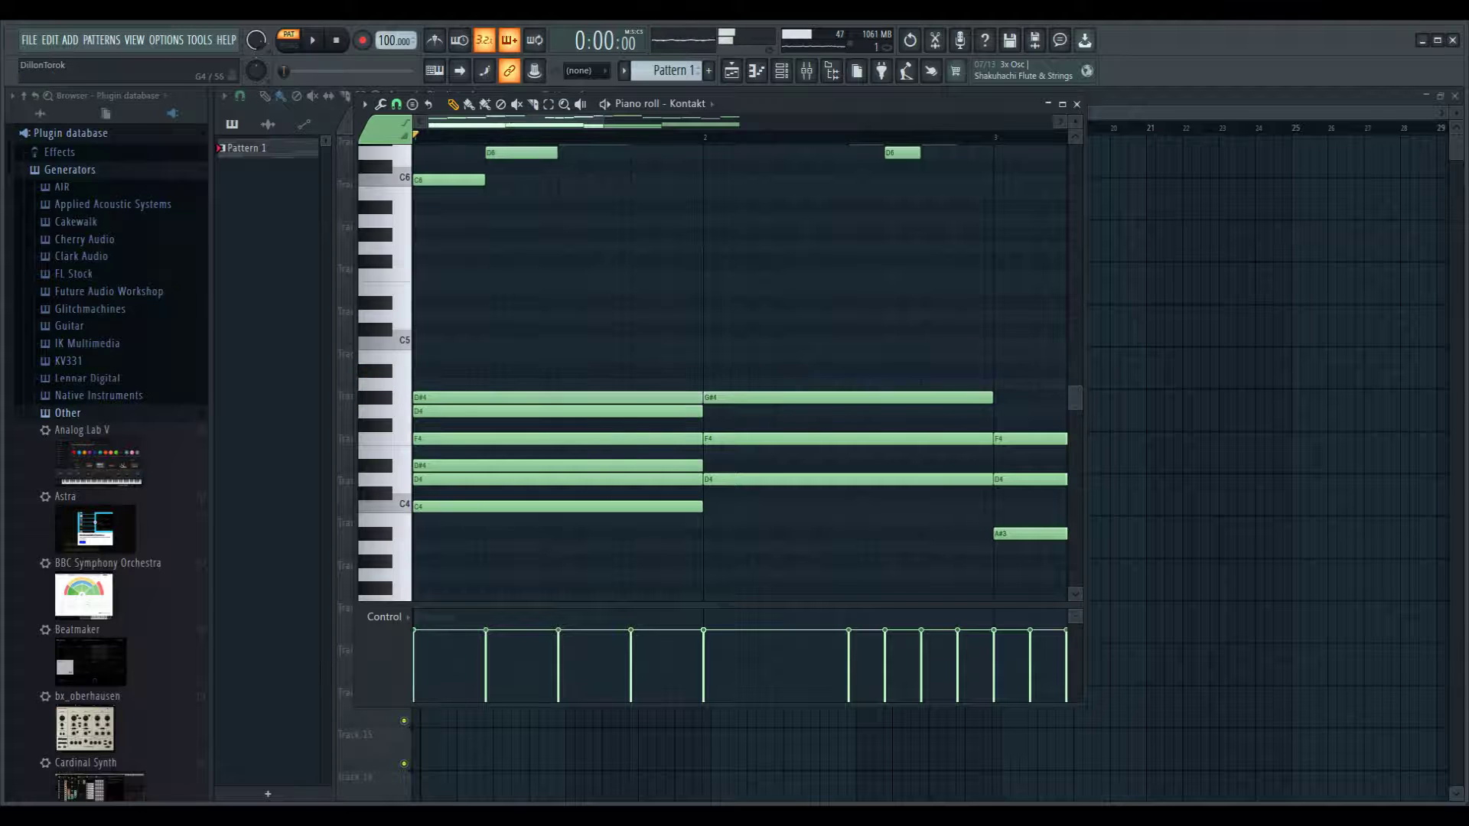
{"action": "left_click_drag", "start_coordinate": [475, 343], "coordinate": [421, 371]}
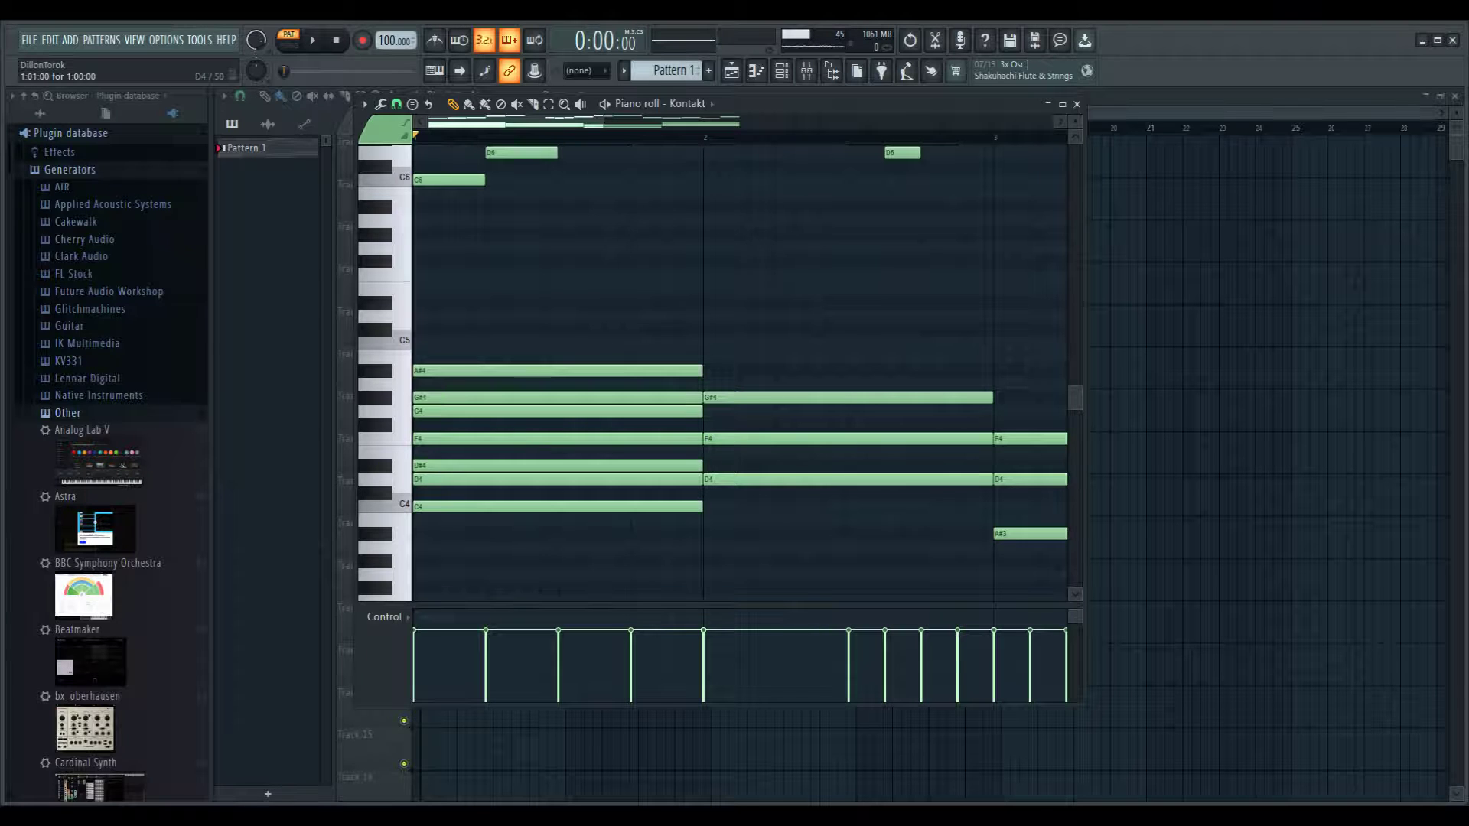
Step: Delete the D4, F4, G#4 and A#4 notes from bar 1, leaving the C4, D#4 and G4 chord
{"action": "right_click", "coordinate": [498, 478]}
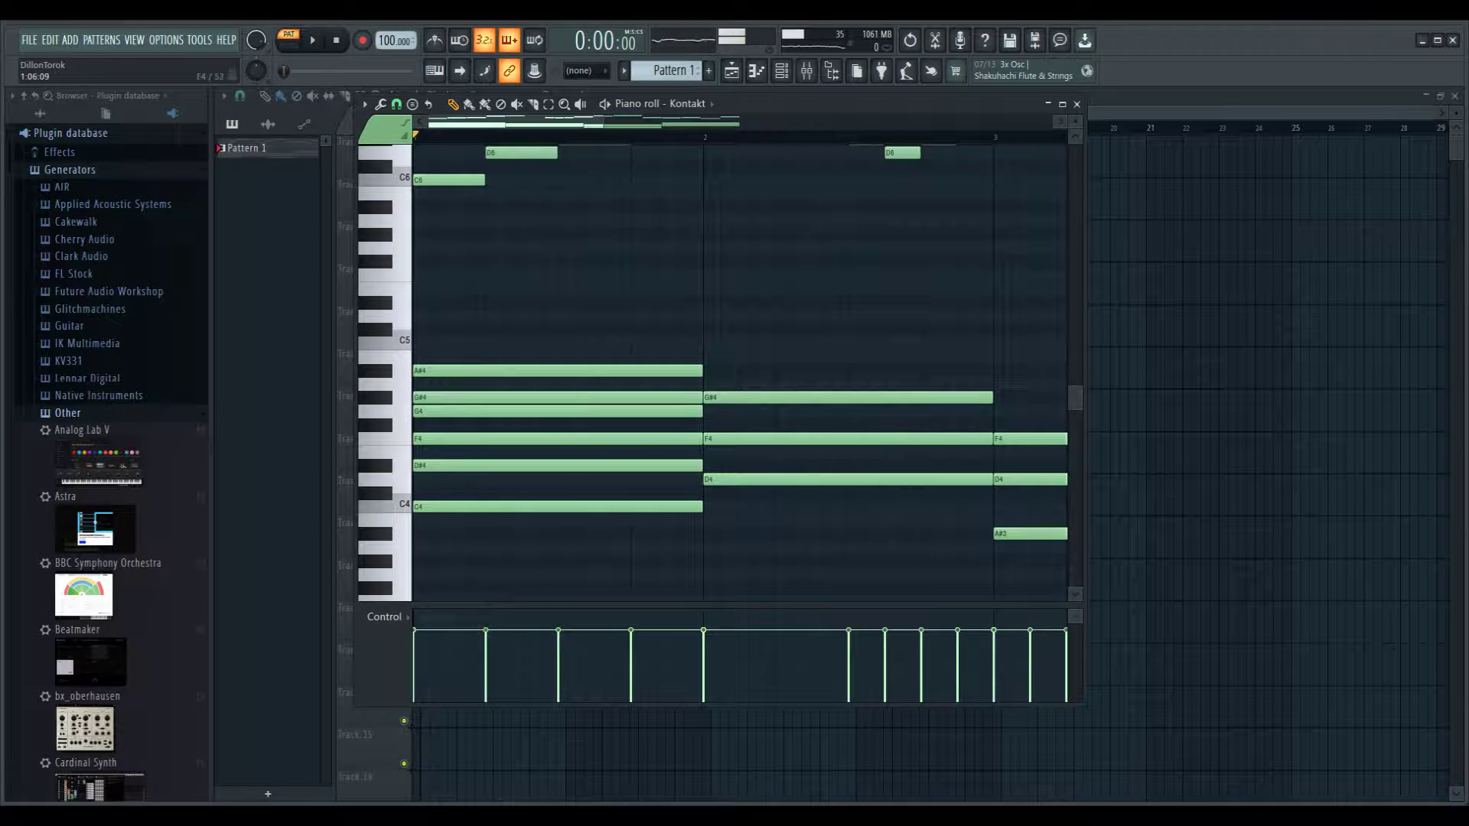
{"action": "right_click", "coordinate": [534, 439]}
{"action": "right_click", "coordinate": [533, 397]}
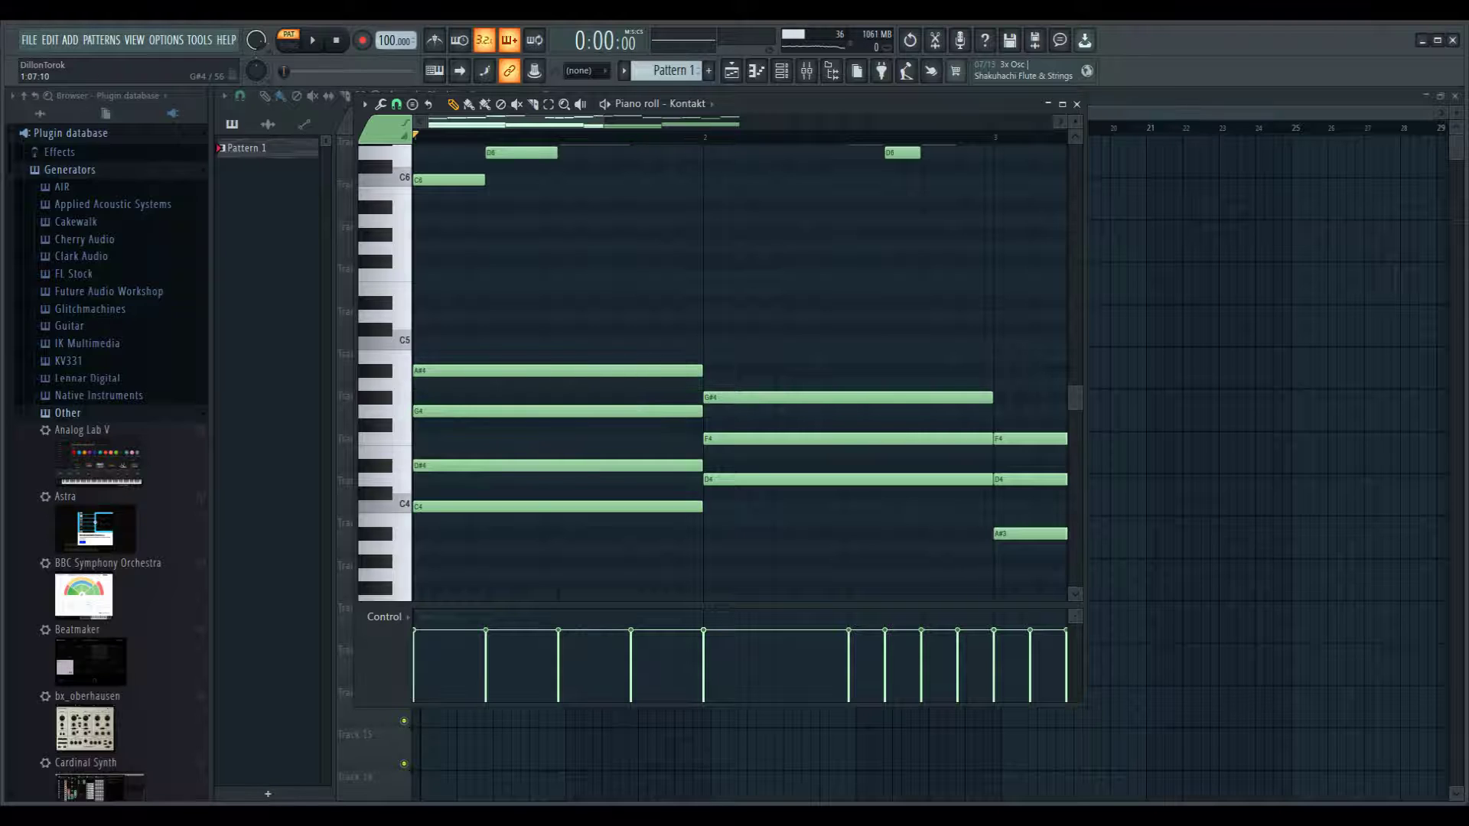
{"action": "right_click", "coordinate": [533, 370]}
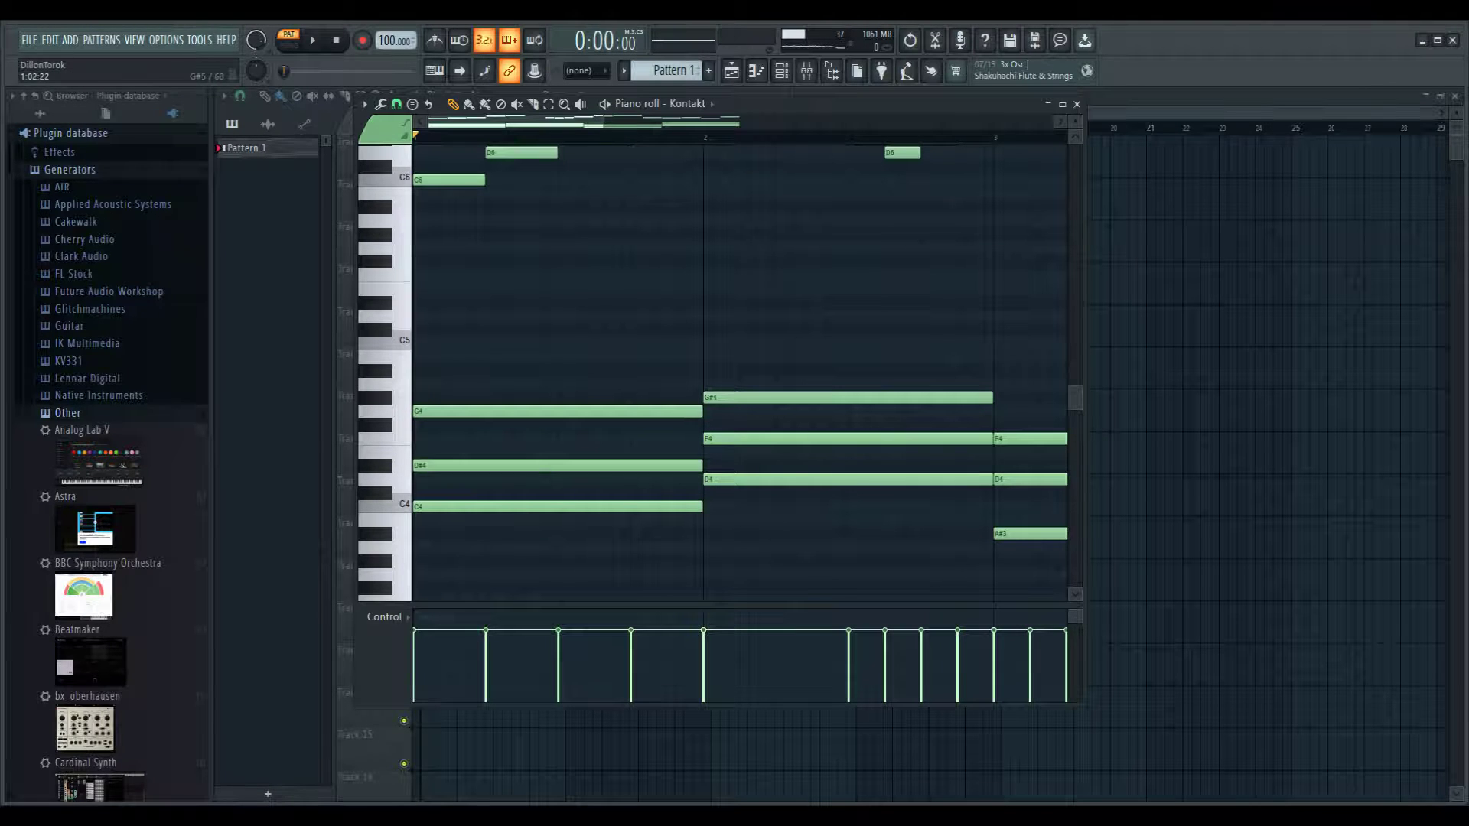
Step: Delete all the melody notes above the chords in bars 1 to 4
{"action": "left_click_drag", "start_coordinate": [402, 251], "coordinate": [402, 153]}
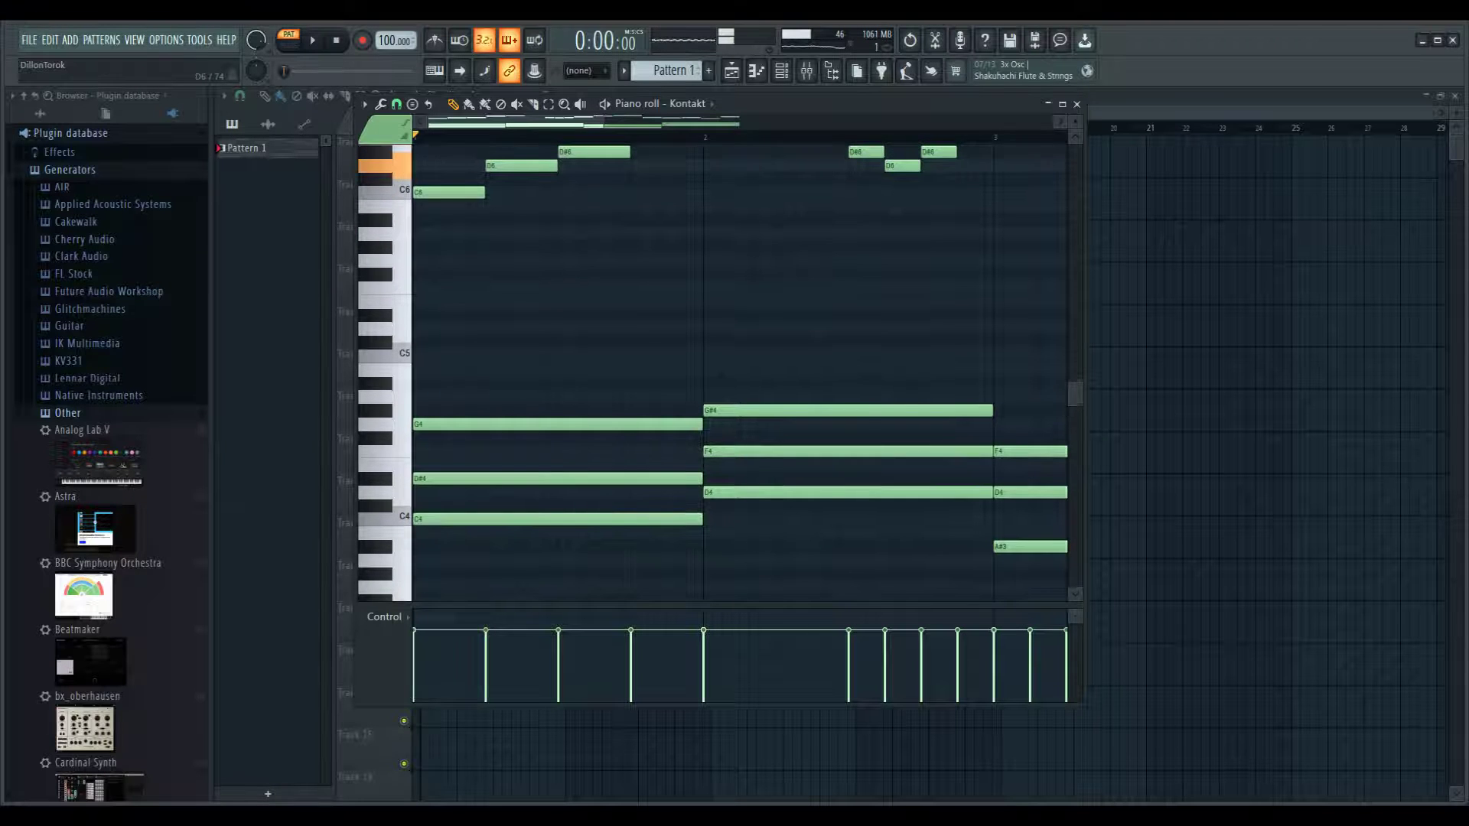
{"action": "scroll", "coordinate": [448, 176], "scroll_direction": "up", "scroll_amount": 11}
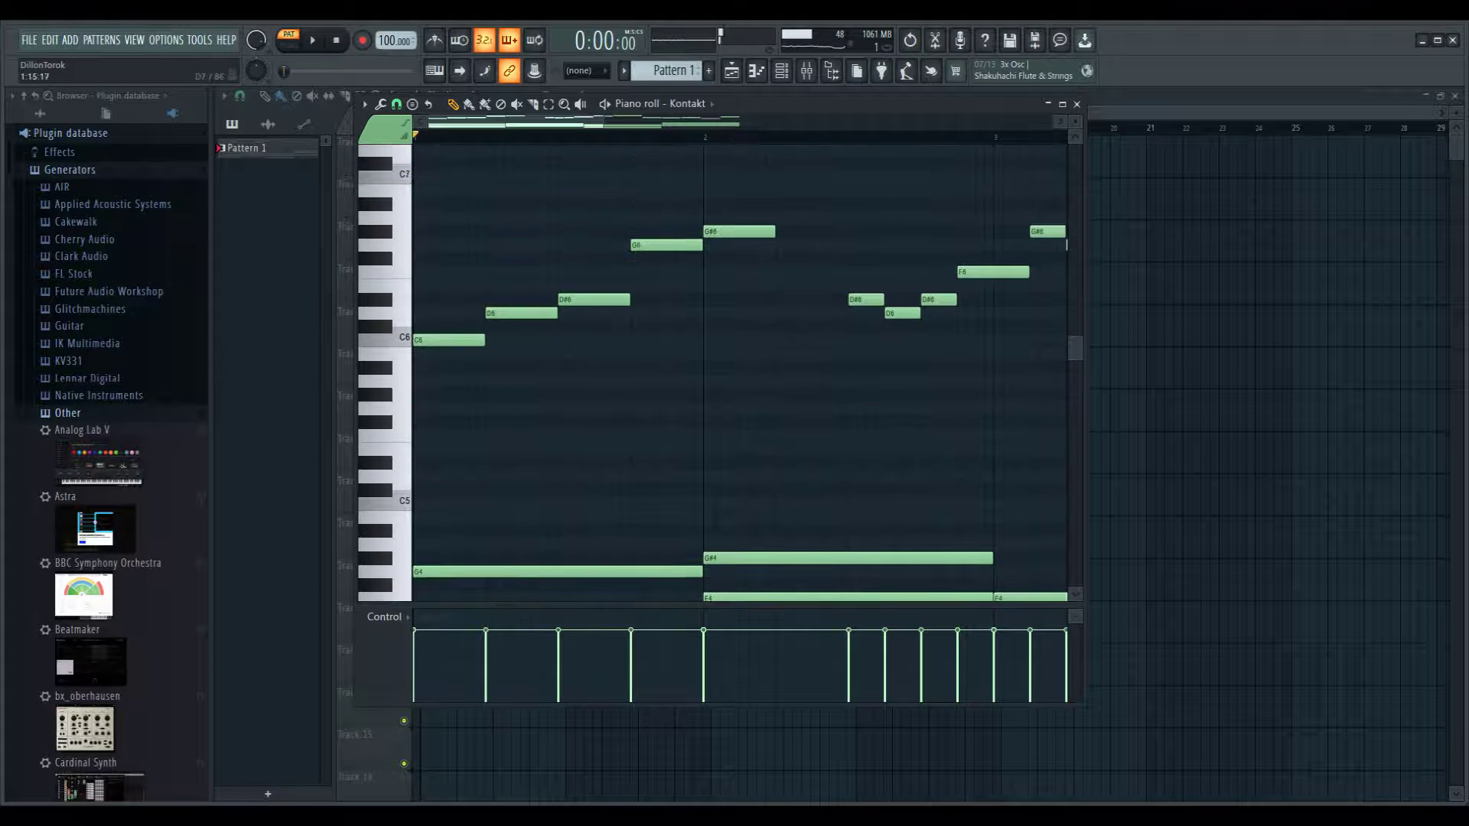
{"action": "right_click", "coordinate": [739, 231]}
{"action": "right_click", "coordinate": [667, 245]}
{"action": "right_click", "coordinate": [521, 313]}
{"action": "right_click", "coordinate": [449, 340]}
{"action": "right_click", "coordinate": [593, 299]}
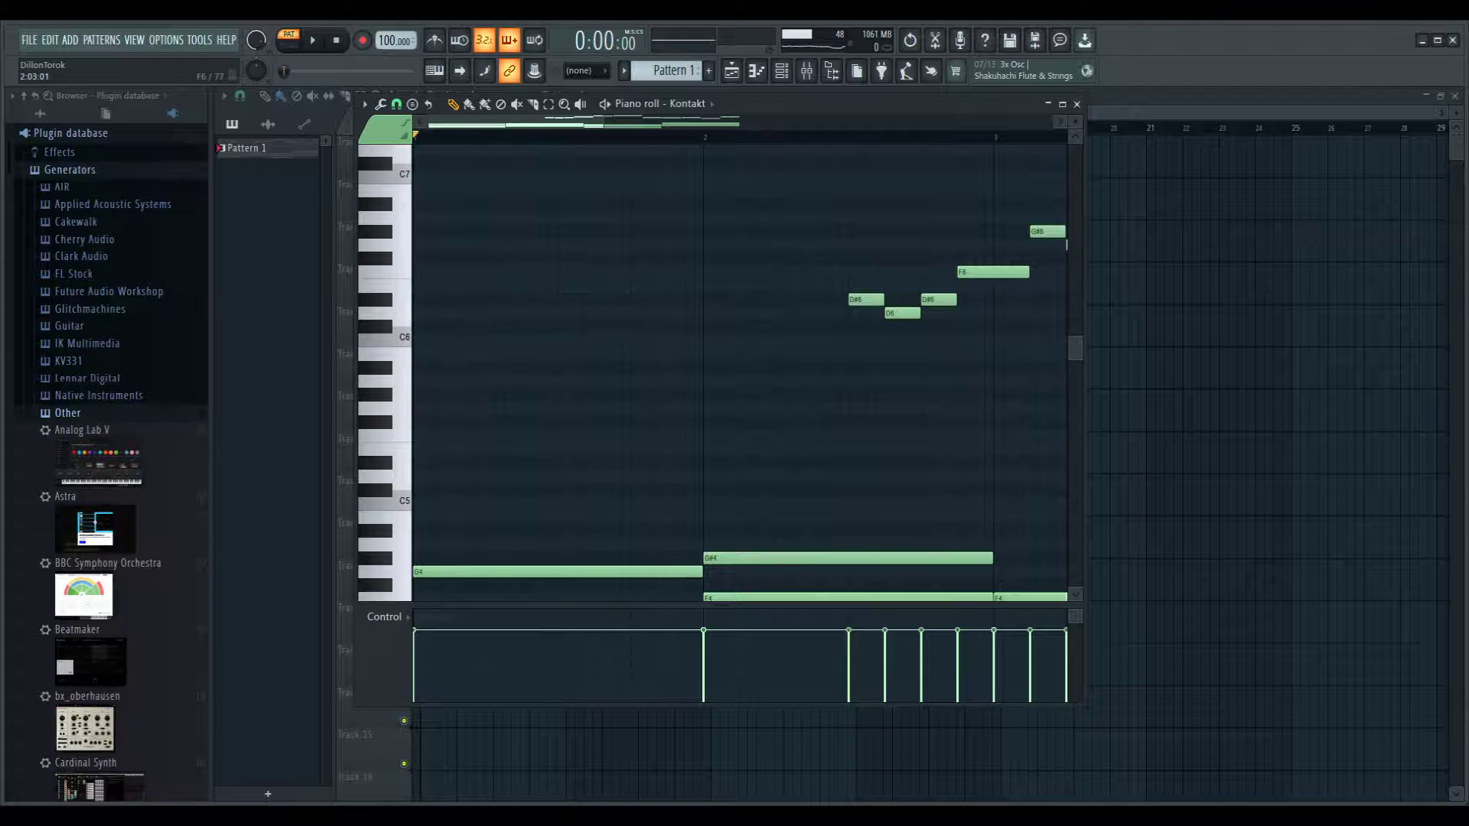
{"action": "scroll", "coordinate": [740, 367], "scroll_direction": "right", "scroll_amount": 5}
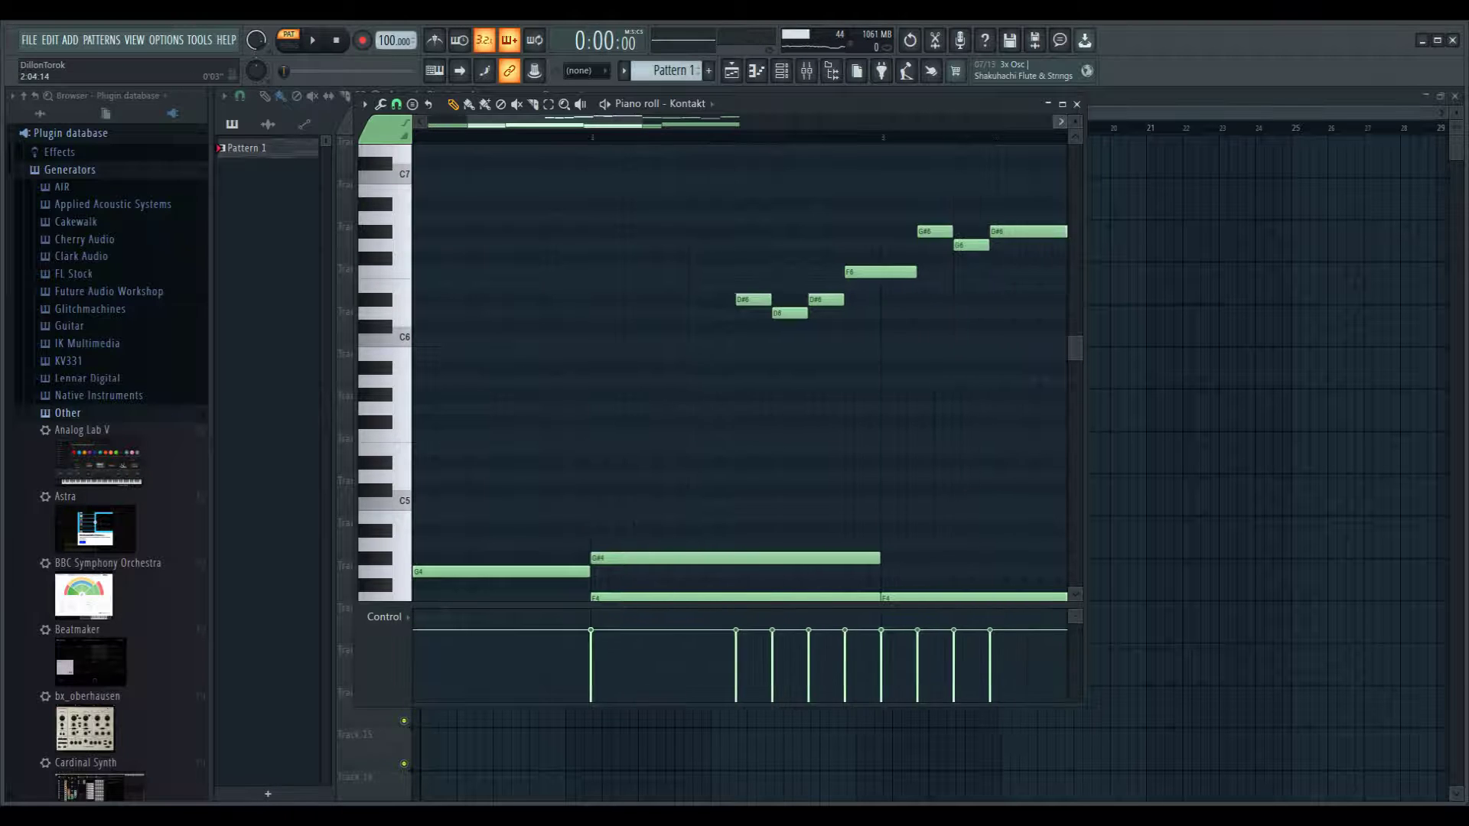
{"action": "right_click", "coordinate": [685, 271]}
{"action": "right_click", "coordinate": [739, 231]}
{"action": "right_click", "coordinate": [558, 299]}
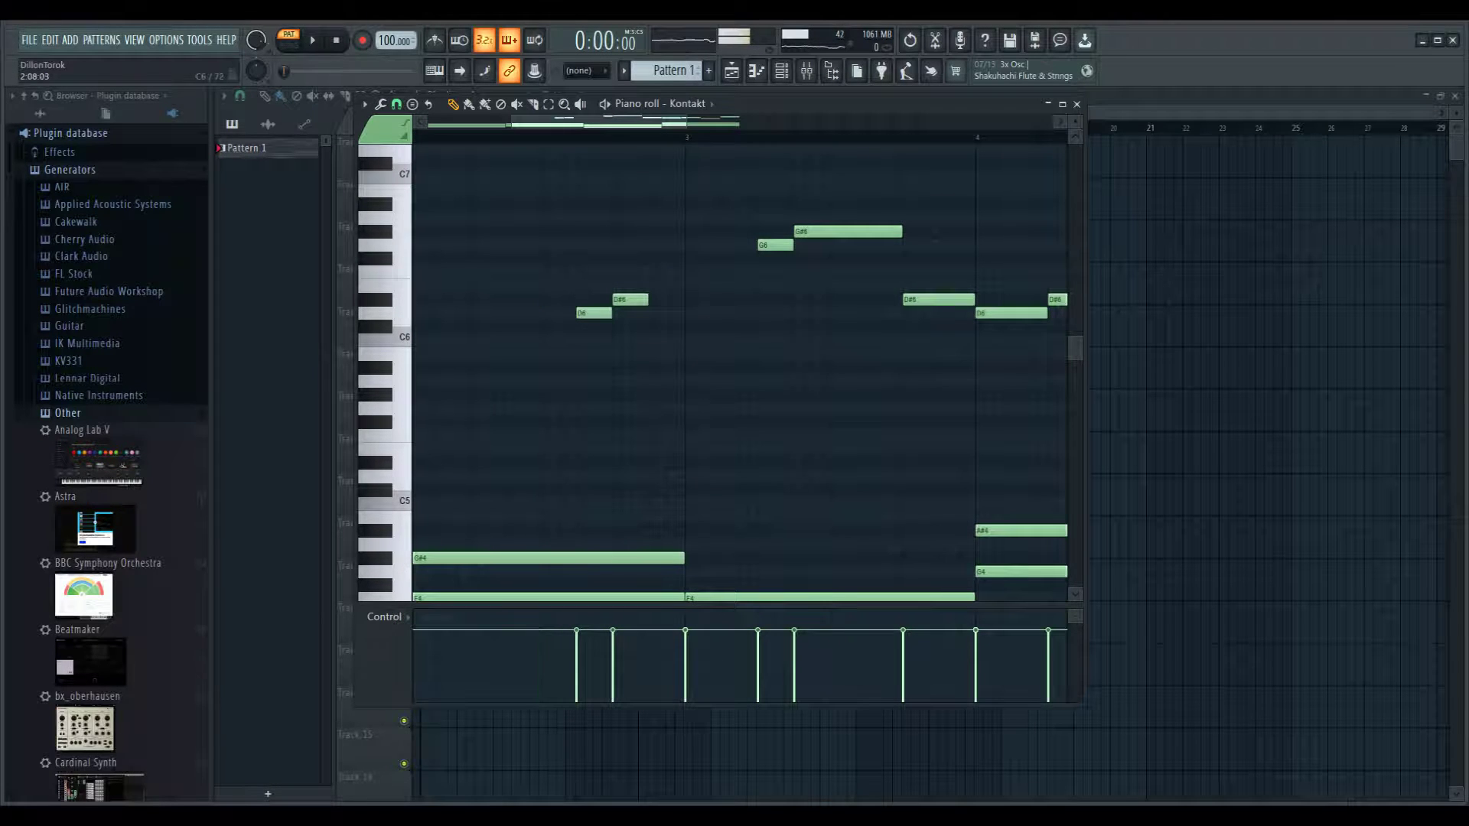
{"action": "right_click", "coordinate": [594, 313]}
{"action": "right_click", "coordinate": [630, 299]}
{"action": "right_click", "coordinate": [775, 245]}
{"action": "right_click", "coordinate": [848, 231]}
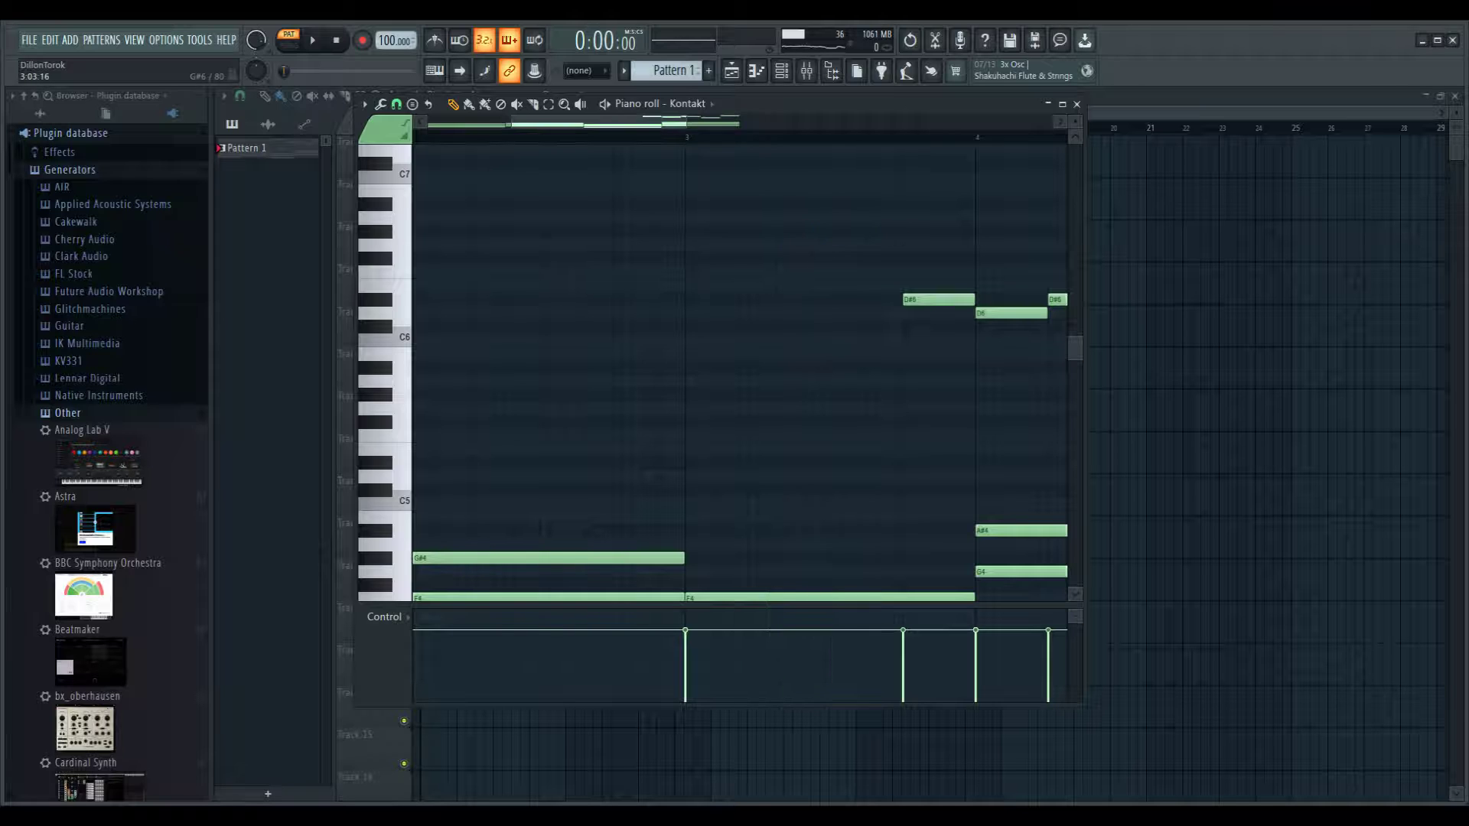
{"action": "scroll", "coordinate": [740, 368], "scroll_direction": "right", "scroll_amount": 6}
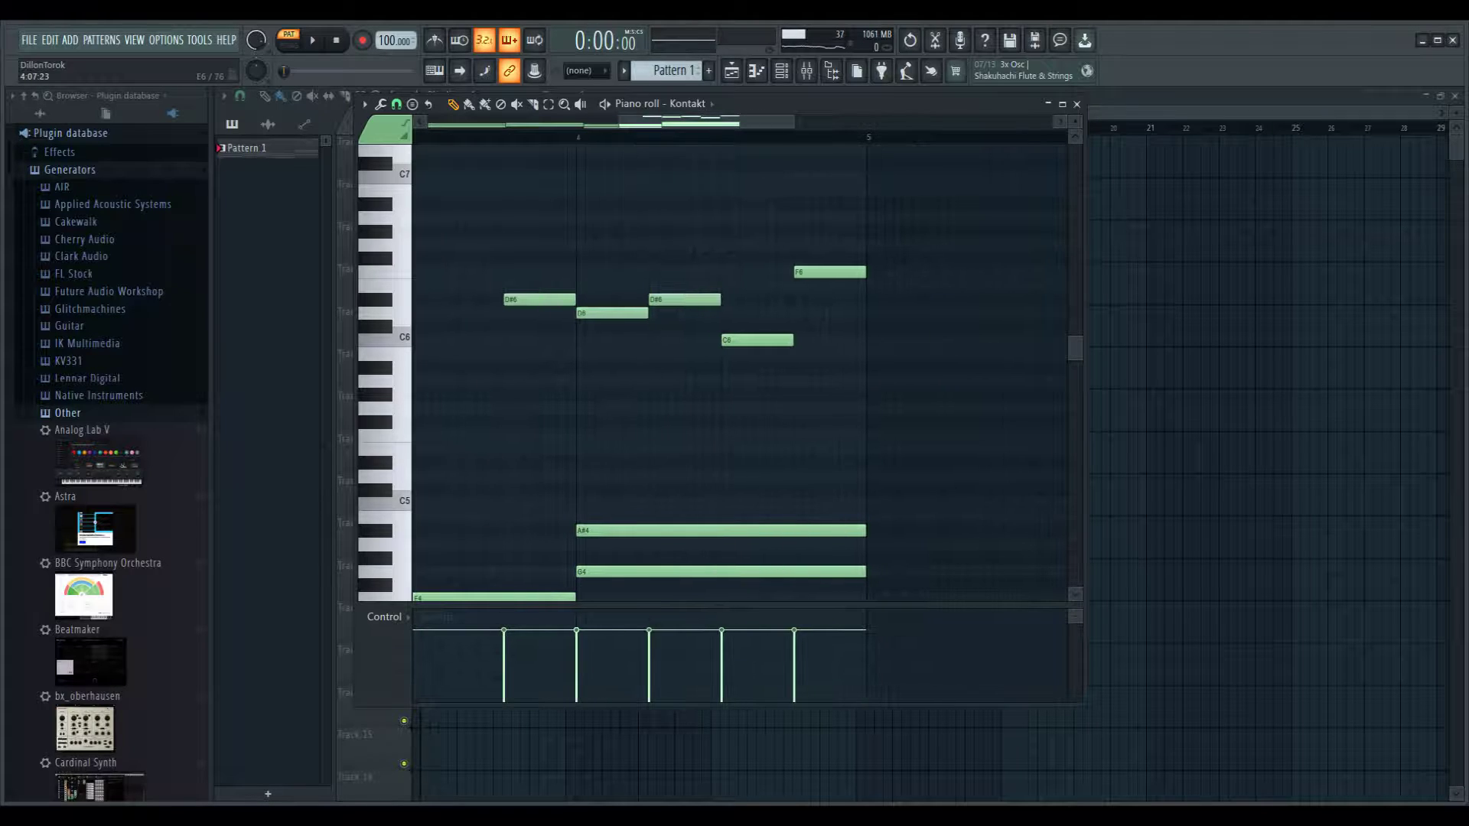
{"action": "right_click", "coordinate": [612, 313]}
{"action": "right_click", "coordinate": [685, 299]}
{"action": "right_click", "coordinate": [539, 299]}
{"action": "right_click", "coordinate": [758, 340]}
{"action": "right_click", "coordinate": [830, 272]}
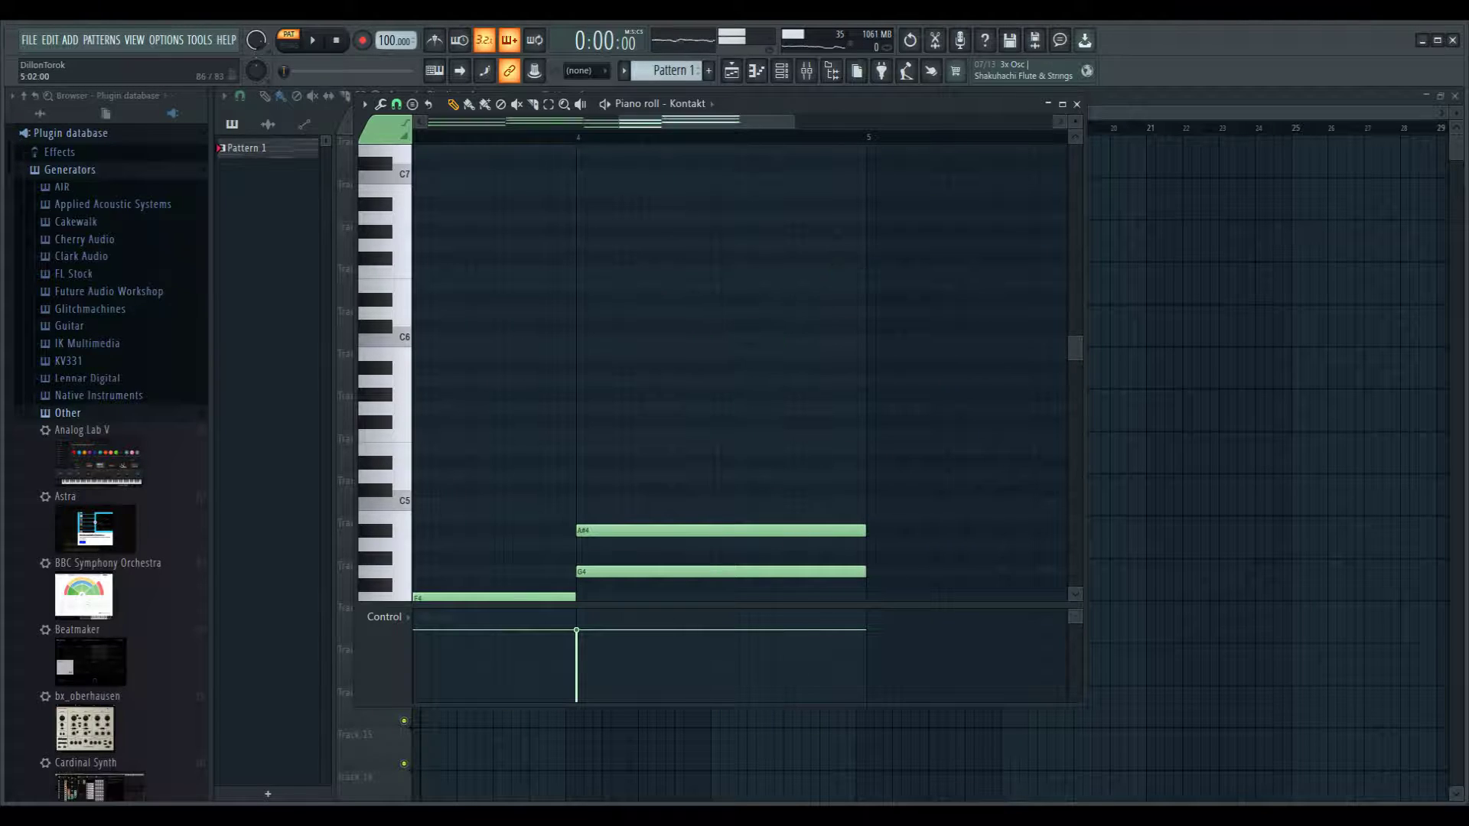
Step: Examine the chord progression across bars 1 to 4
{"action": "scroll", "coordinate": [740, 367], "scroll_direction": "left", "scroll_amount": 10}
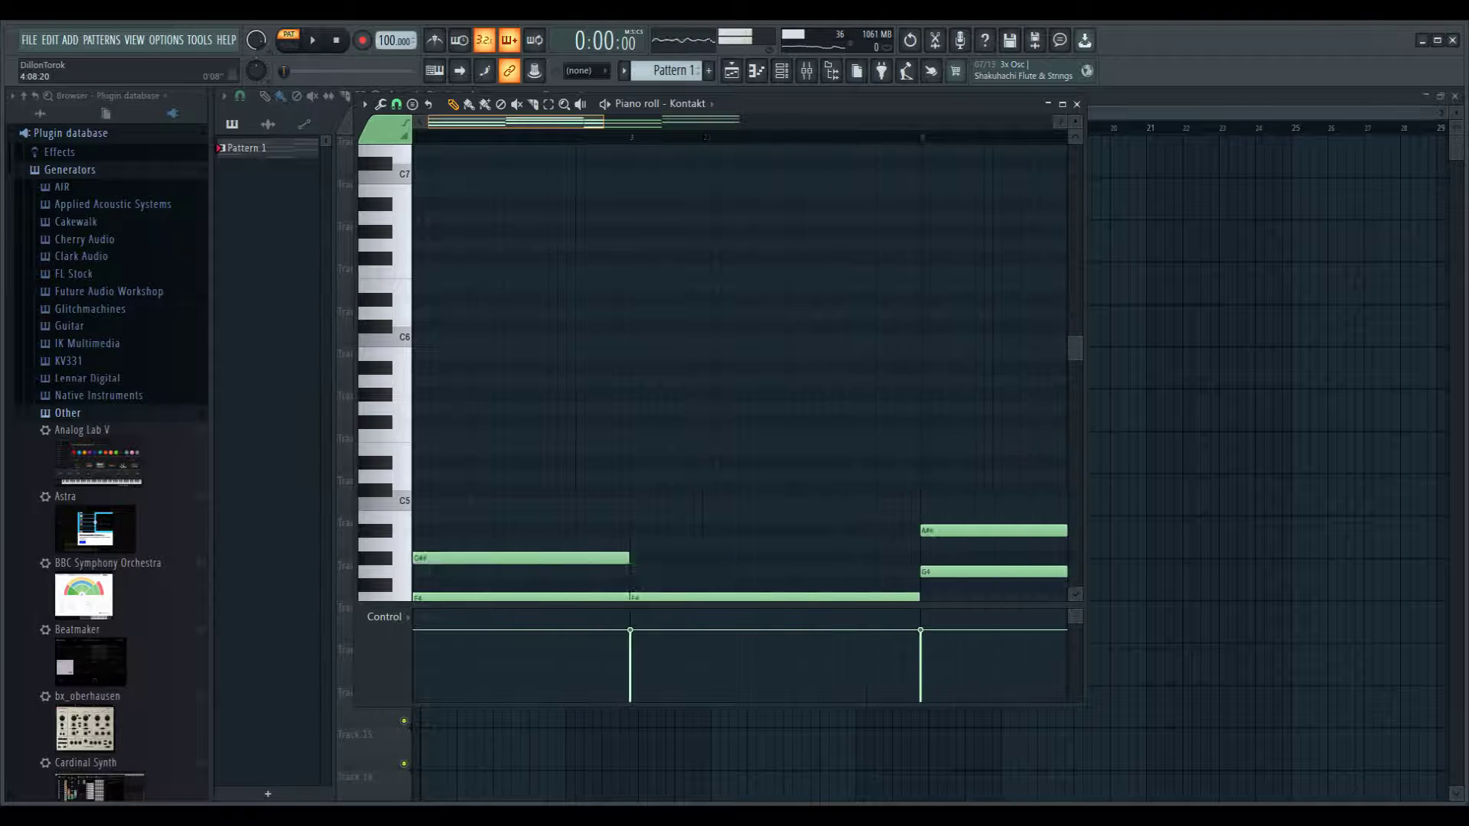
{"action": "scroll", "coordinate": [740, 367], "scroll_direction": "down", "scroll_amount": 8}
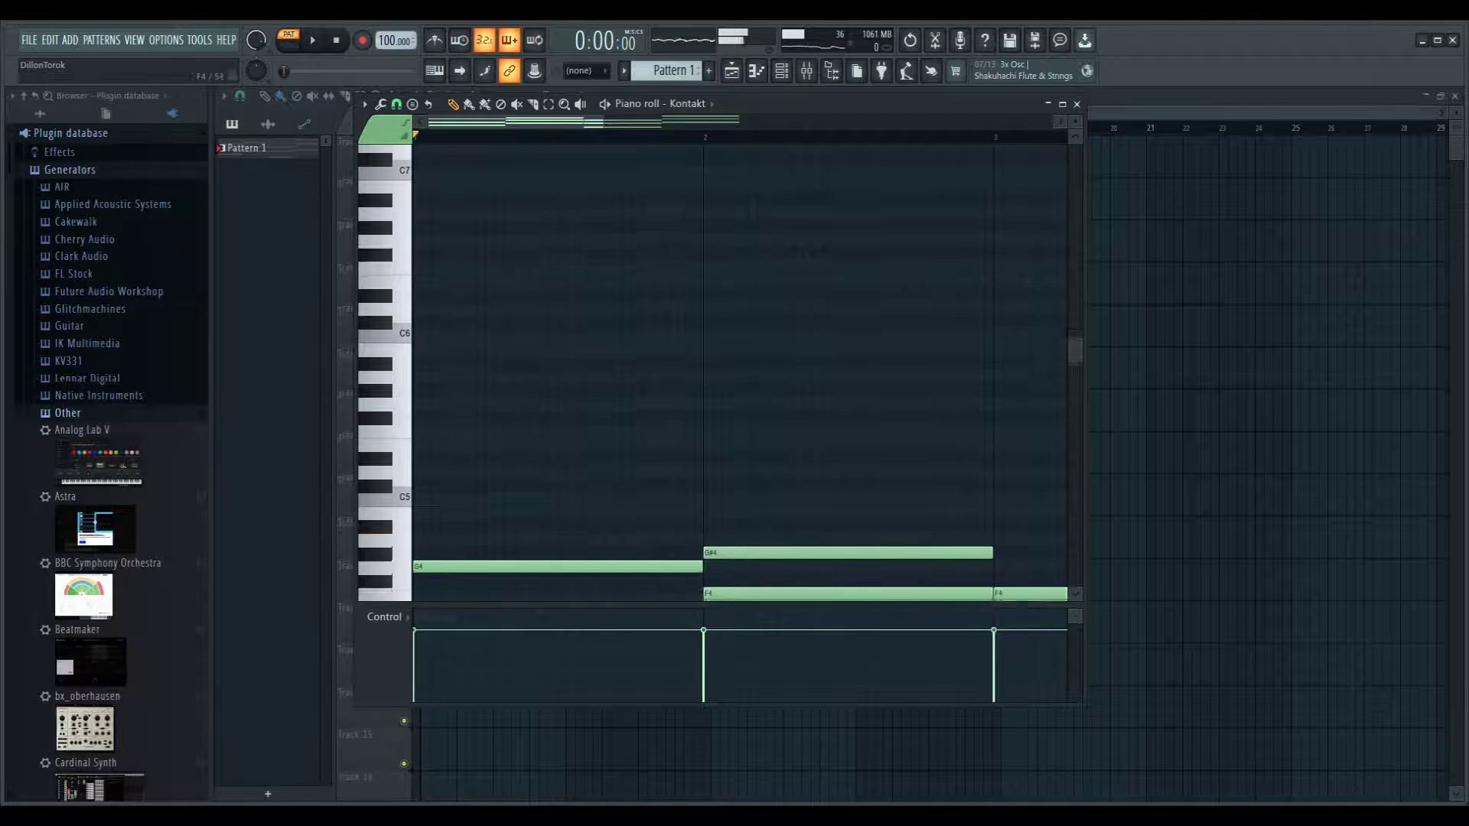
{"action": "scroll", "coordinate": [740, 368], "scroll_direction": "down", "scroll_amount": 4}
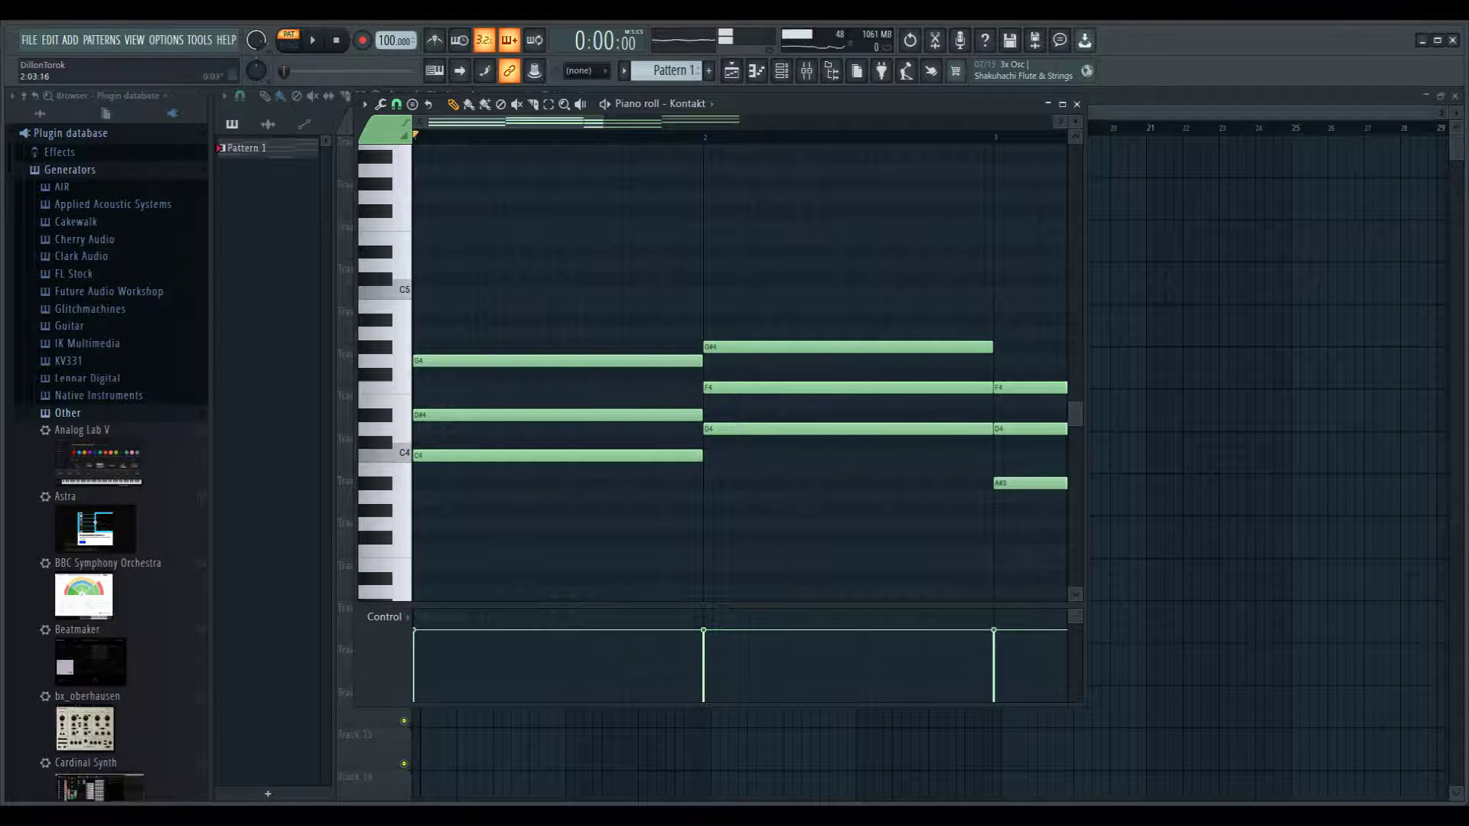
{"action": "scroll", "coordinate": [740, 368], "scroll_direction": "right", "scroll_amount": 5}
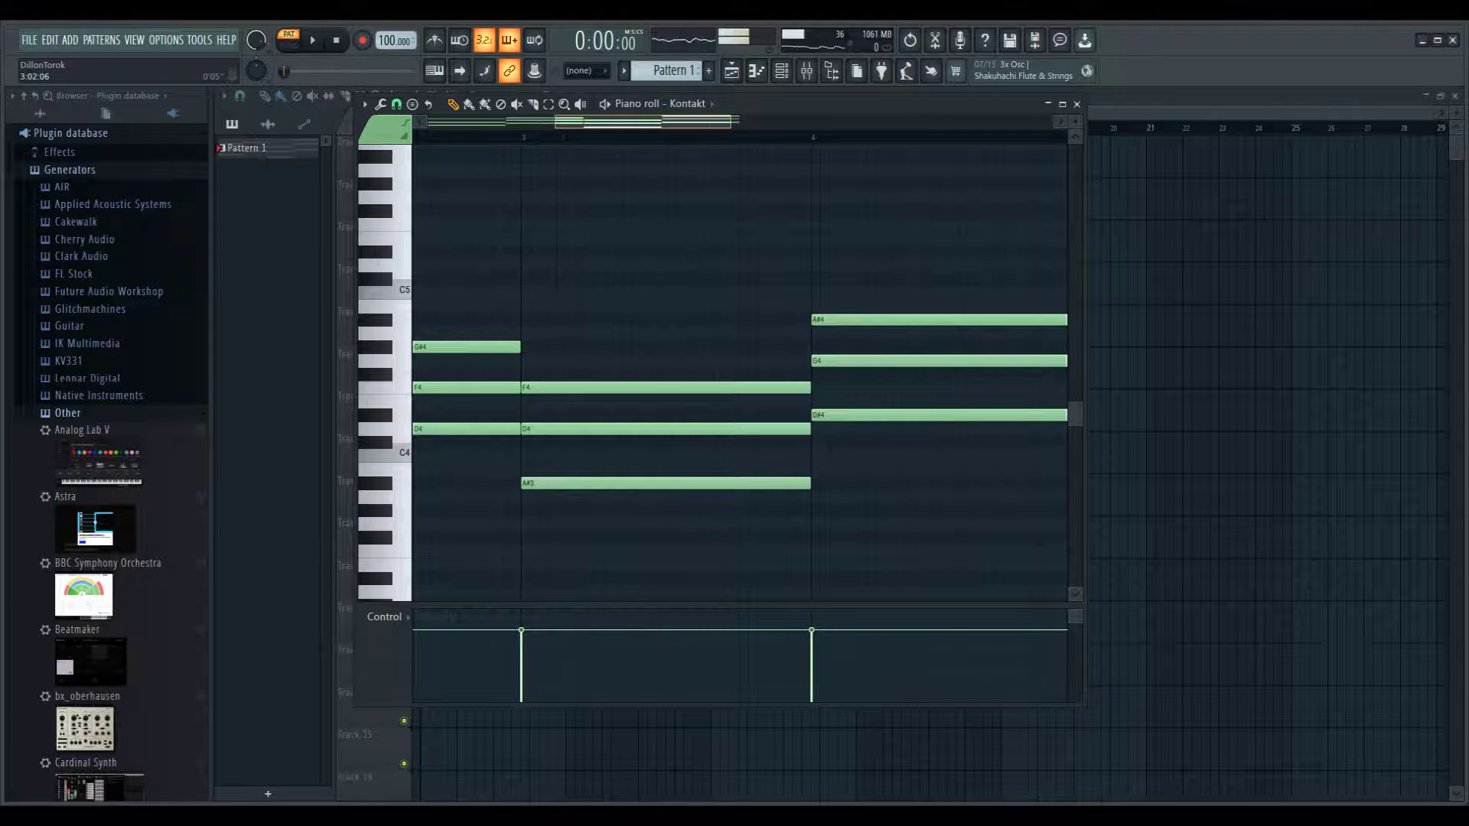
{"action": "scroll", "coordinate": [740, 367], "scroll_direction": "left", "scroll_amount": 4}
{"action": "scroll", "coordinate": [740, 367], "scroll_direction": "left", "scroll_amount": 2}
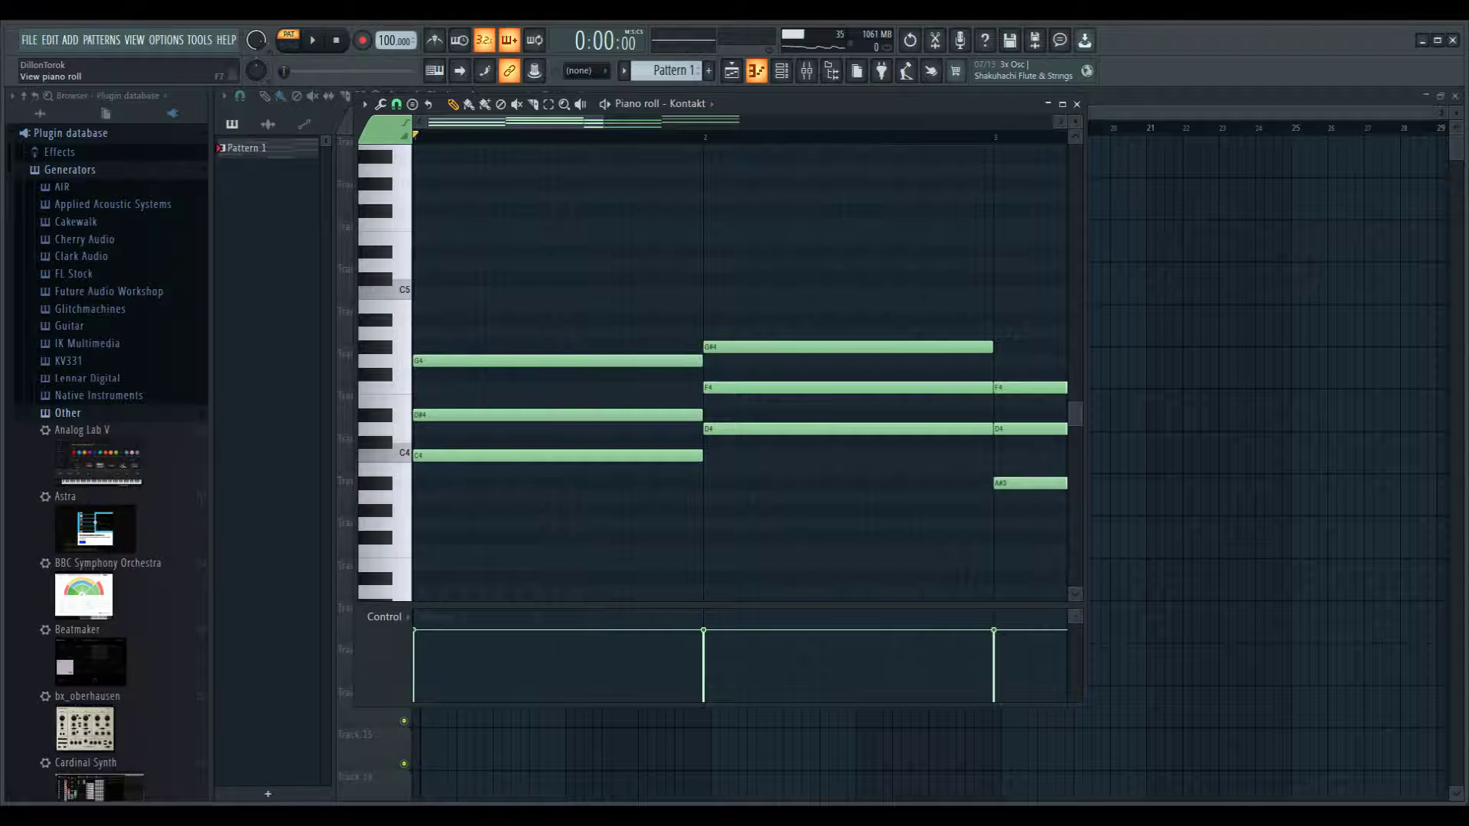
Step: Add a one-bar A#4 note above the C4, D#4 and G4 chord in bar 1
{"action": "left_click", "coordinate": [557, 455]}
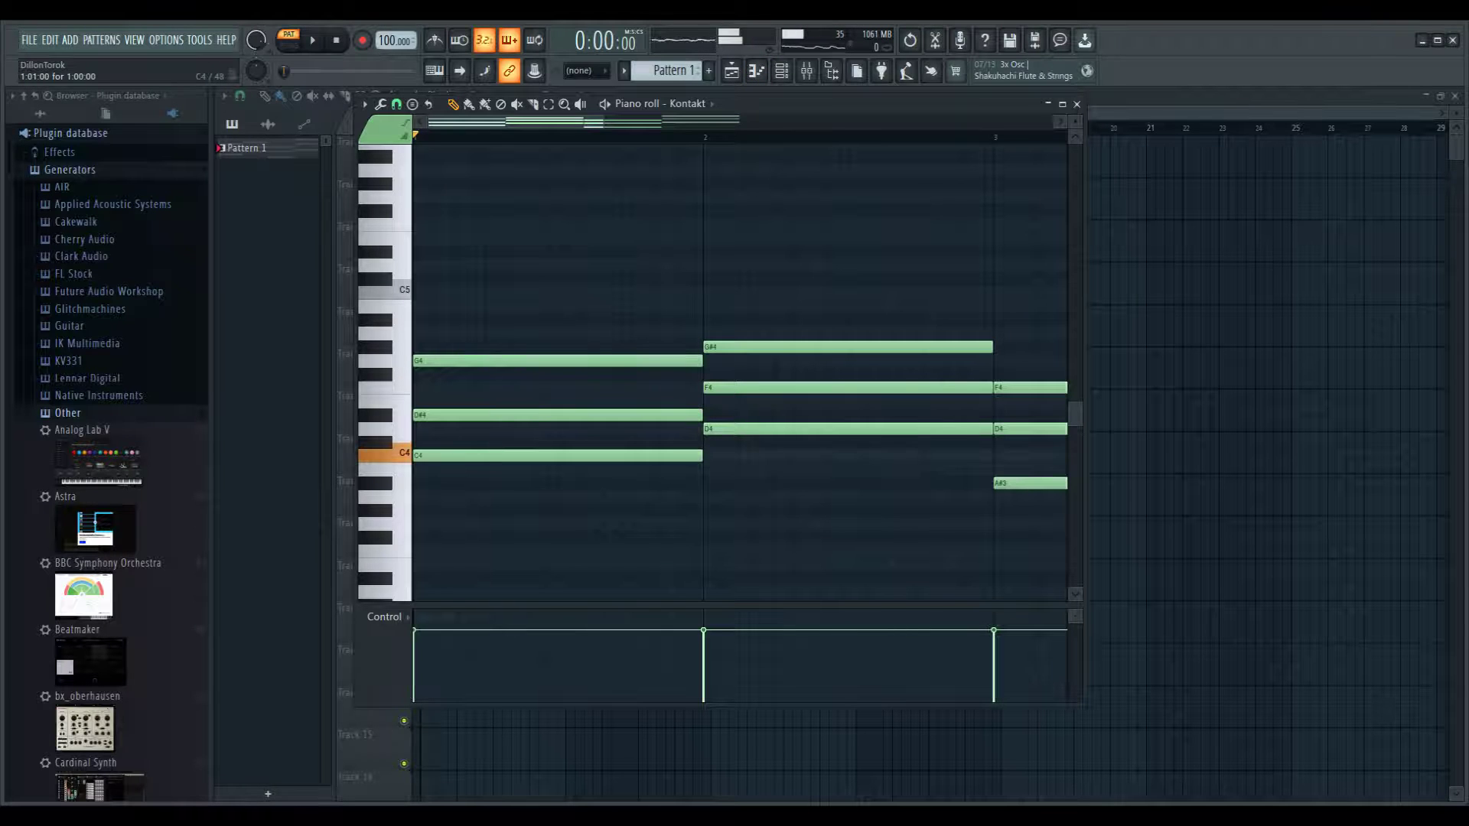
{"action": "left_click_drag", "start_coordinate": [456, 279], "coordinate": [423, 320]}
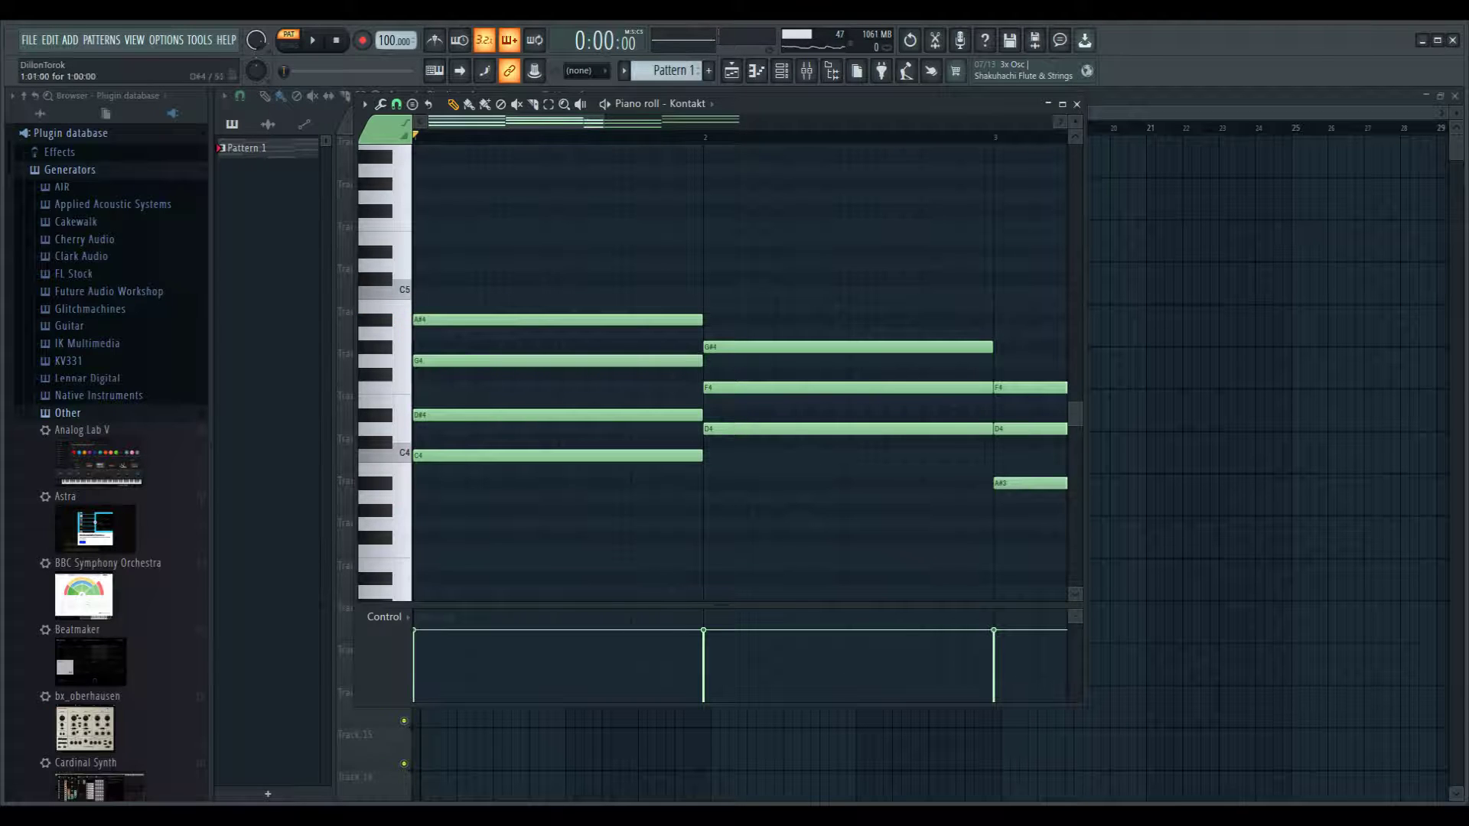
Step: Audition the piano keys from C4 up to A#4 to hear the intervals between the bar 1 chord notes
{"action": "left_click", "coordinate": [383, 453]}
{"action": "left_click", "coordinate": [375, 416]}
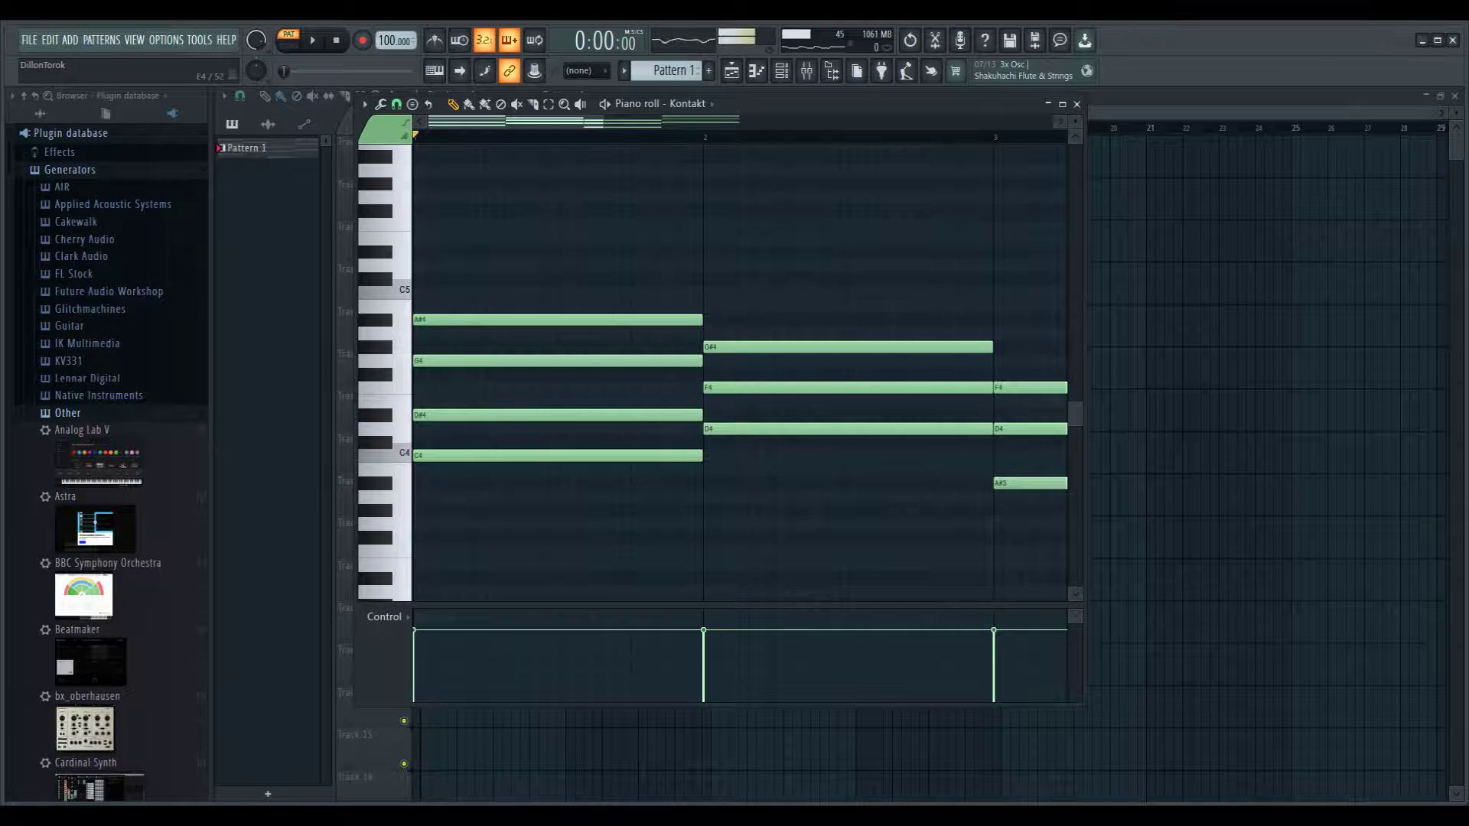
{"action": "left_click_drag", "start_coordinate": [383, 404], "coordinate": [383, 361]}
{"action": "left_click", "coordinate": [382, 388]}
{"action": "left_click", "coordinate": [382, 360]}
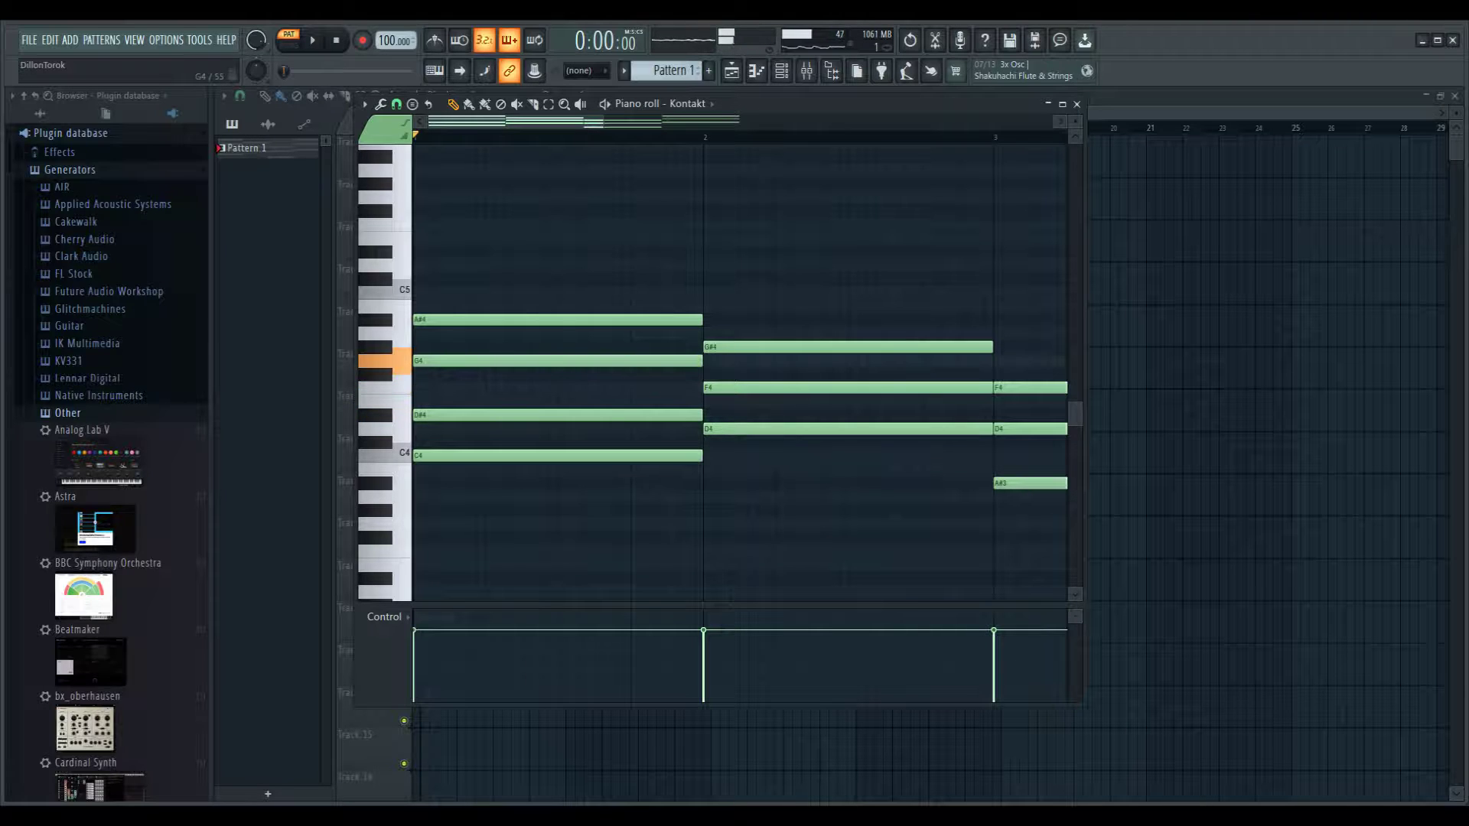
{"action": "left_click", "coordinate": [383, 361]}
{"action": "left_click", "coordinate": [382, 361]}
{"action": "left_click_drag", "start_coordinate": [401, 361], "coordinate": [402, 310]}
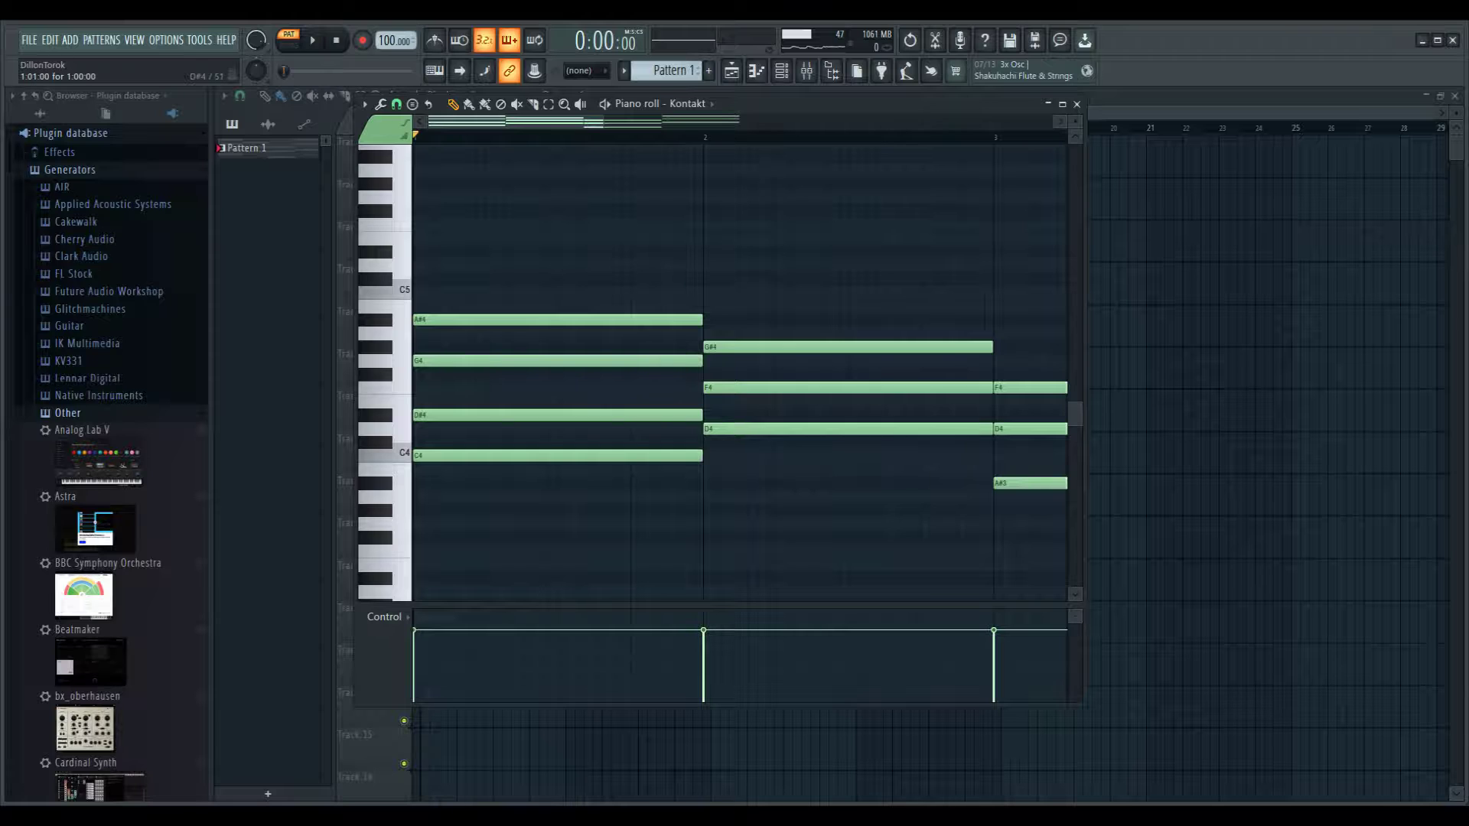
Step: Raise the D#4 note in bar 1 to E4 and the A#4 note to B4
{"action": "left_click_drag", "start_coordinate": [600, 415], "coordinate": [601, 401]}
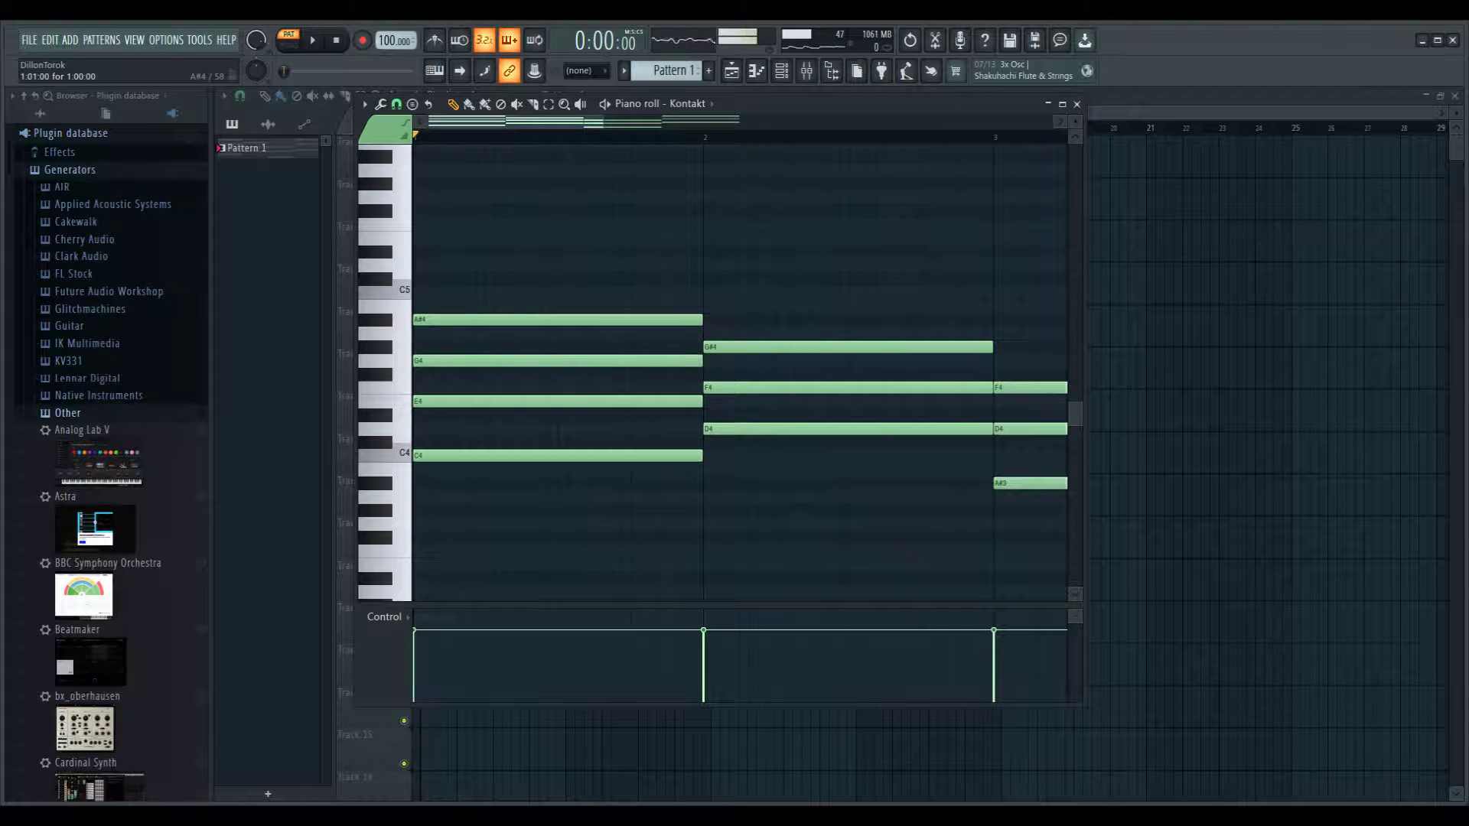
{"action": "key", "text": "shift+Up"}
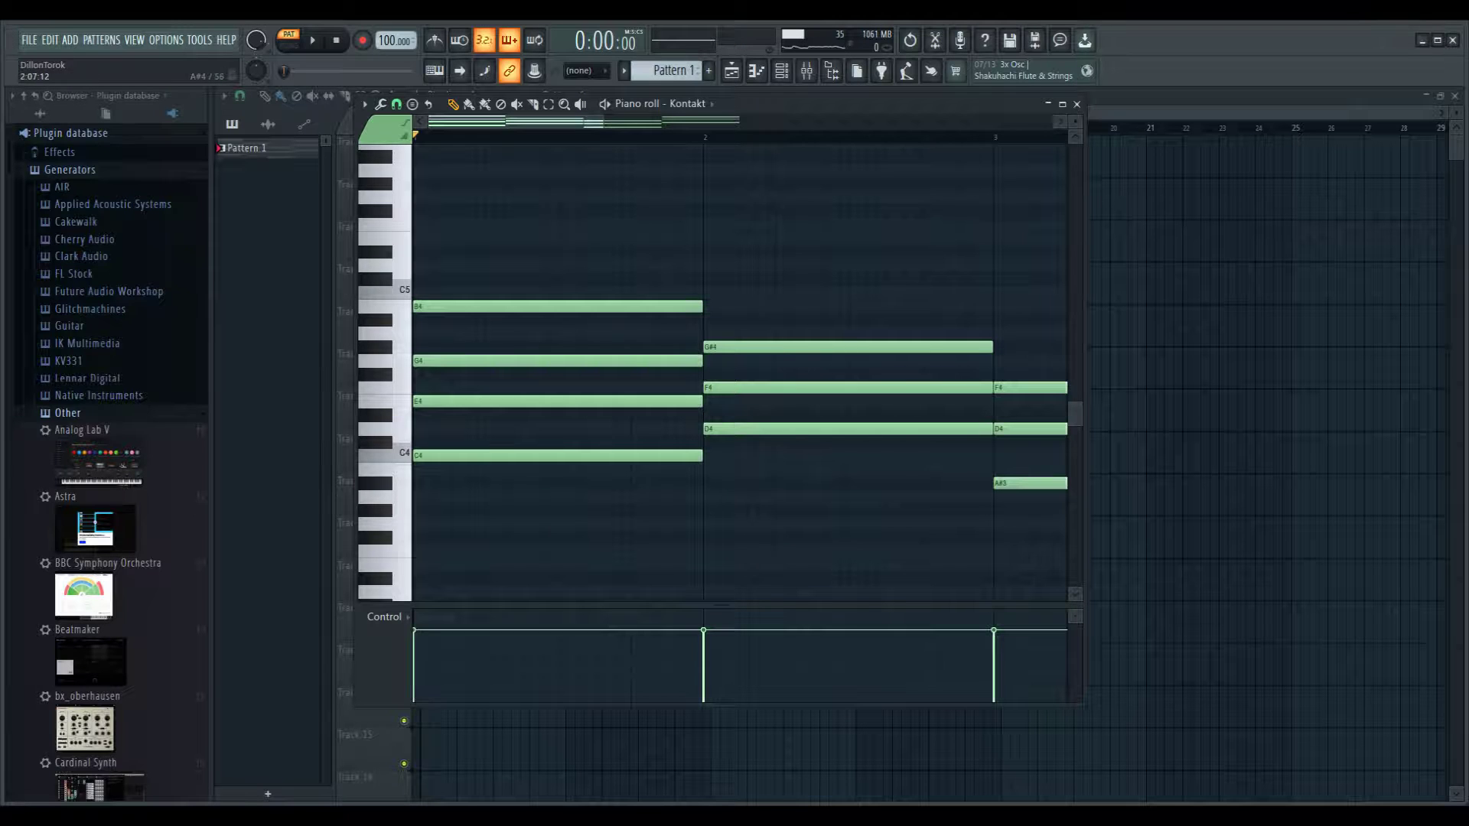
Step: Delete all the chord notes in bars 2, 3 and 4, keeping only the bar 1 chord
{"action": "right_click", "coordinate": [823, 347]}
{"action": "right_click", "coordinate": [824, 388]}
{"action": "right_click", "coordinate": [827, 429]}
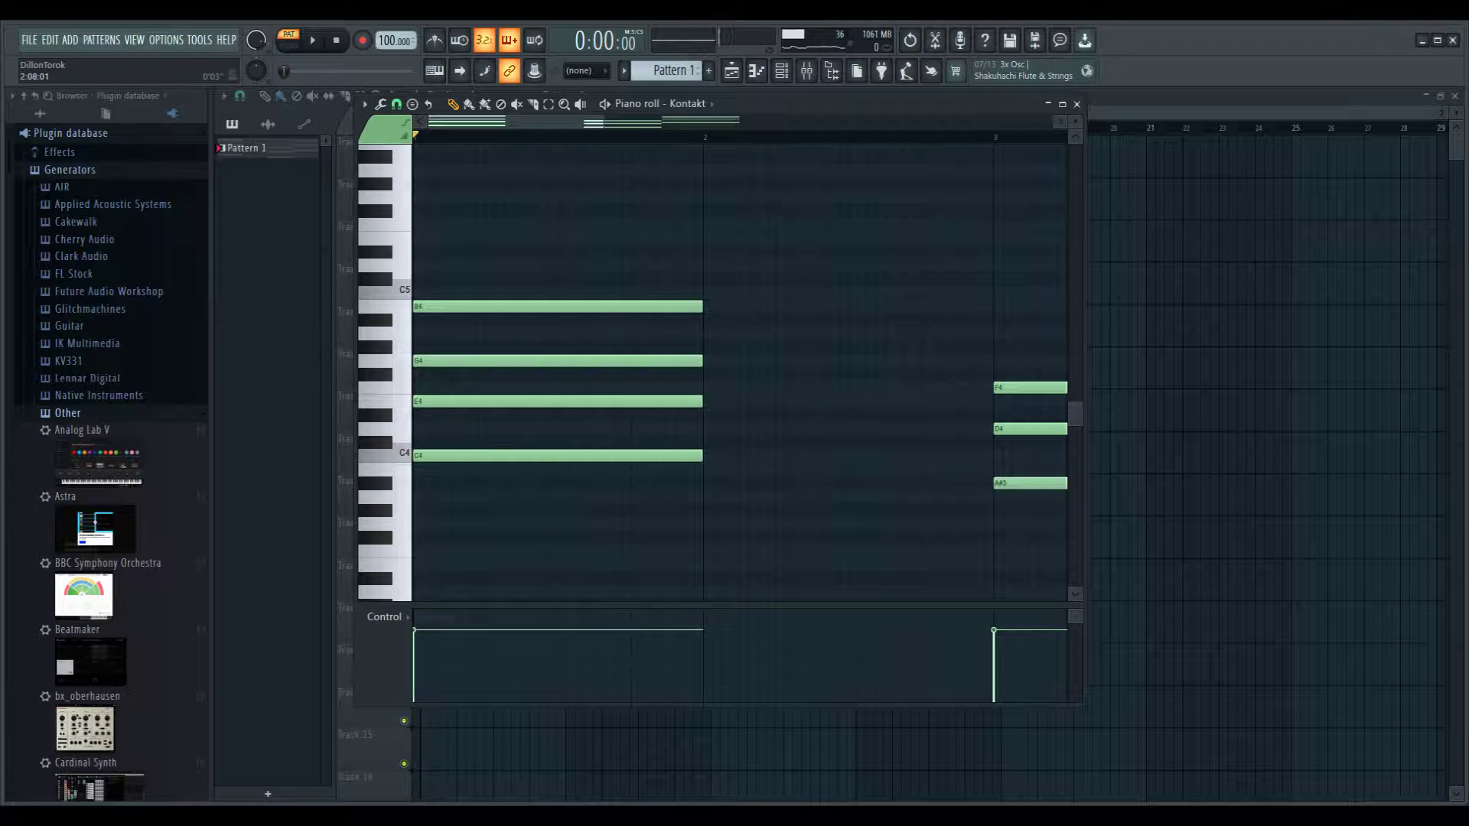
{"action": "scroll", "coordinate": [739, 367], "scroll_direction": "right", "scroll_amount": 6}
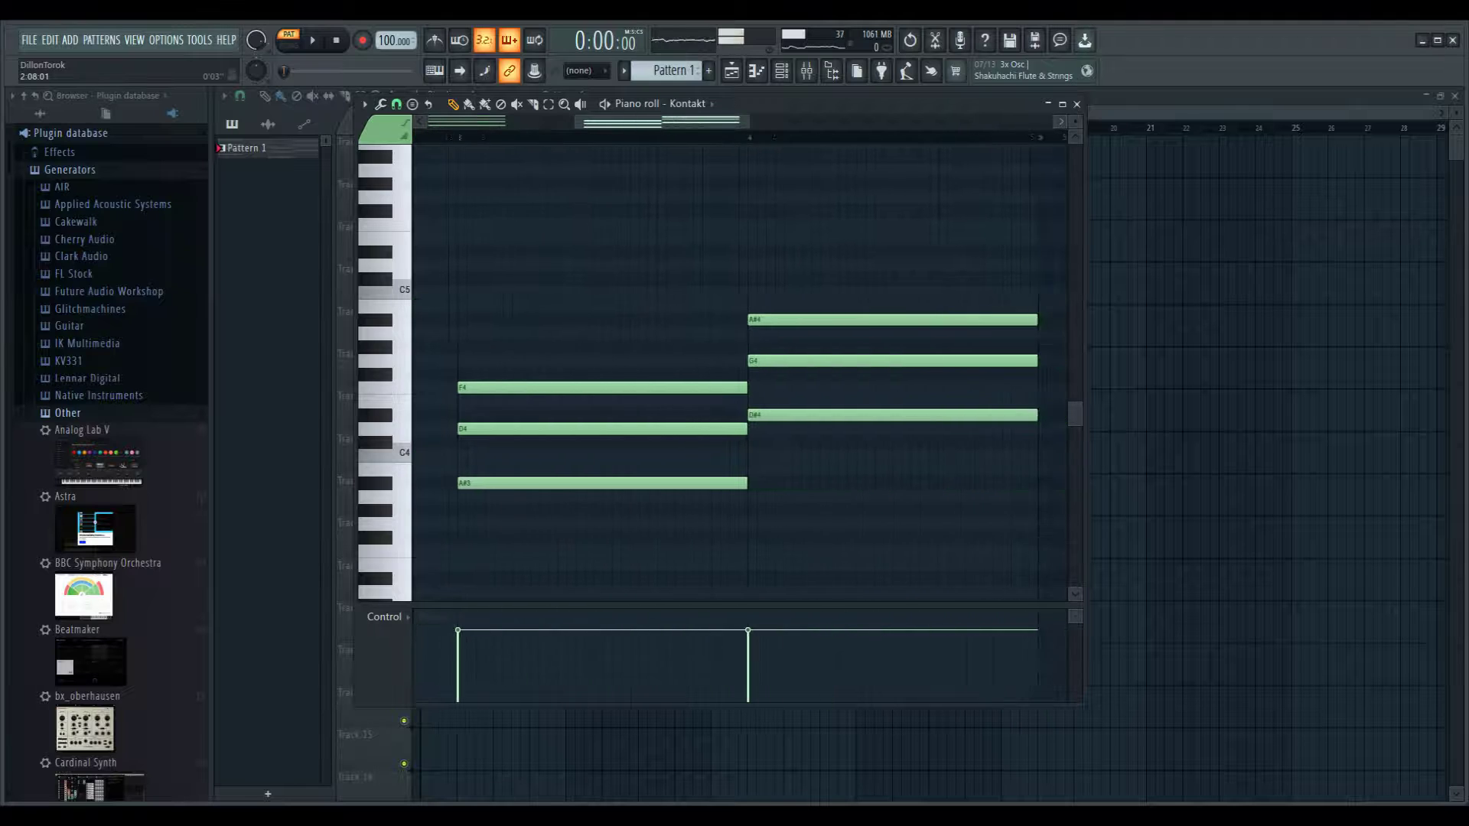
{"action": "right_click", "coordinate": [594, 387]}
{"action": "right_click", "coordinate": [594, 428]}
{"action": "right_click", "coordinate": [594, 483]}
{"action": "right_click", "coordinate": [884, 414]}
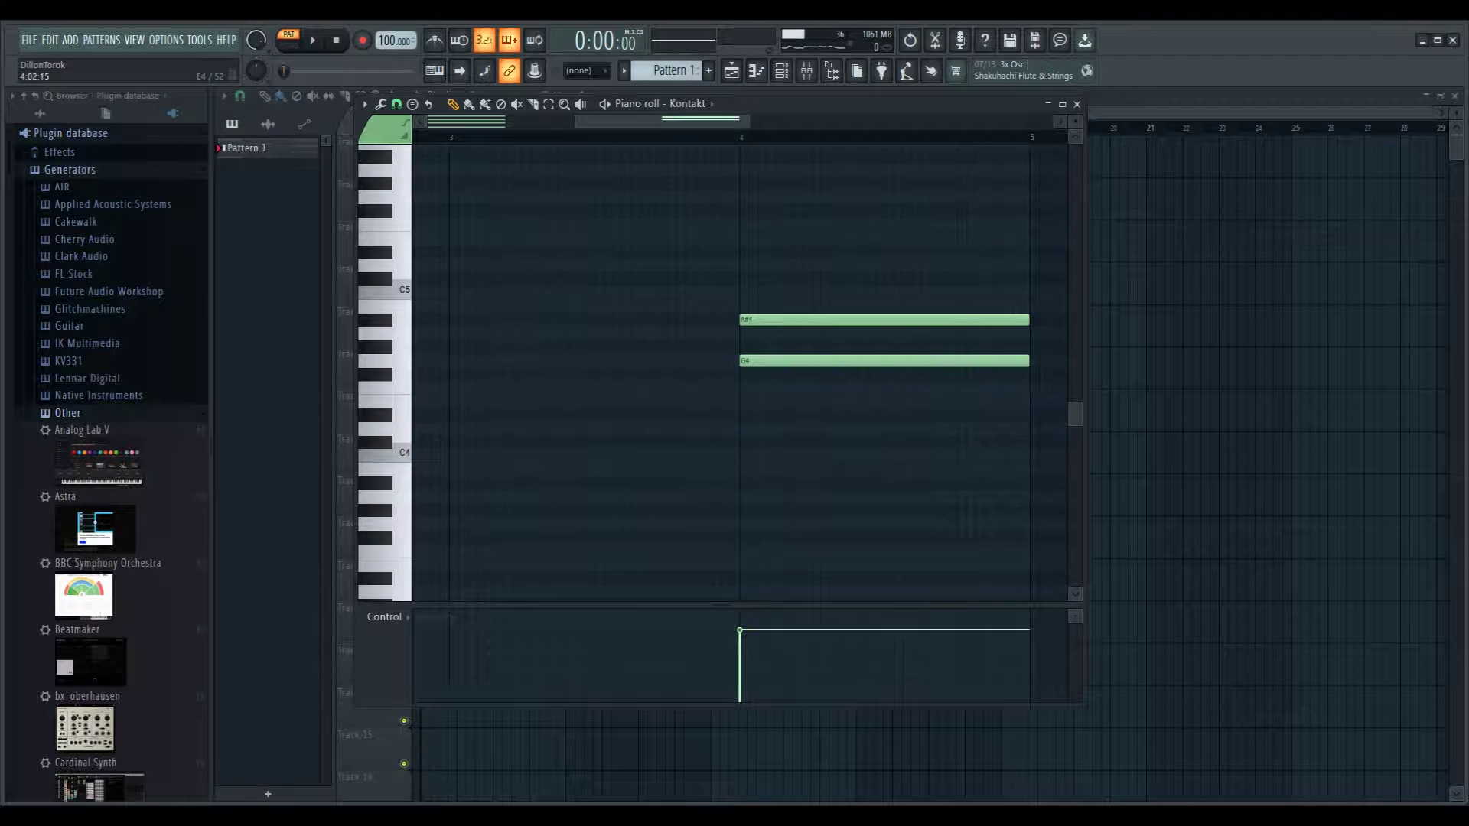
{"action": "right_click", "coordinate": [884, 361]}
{"action": "right_click", "coordinate": [884, 319]}
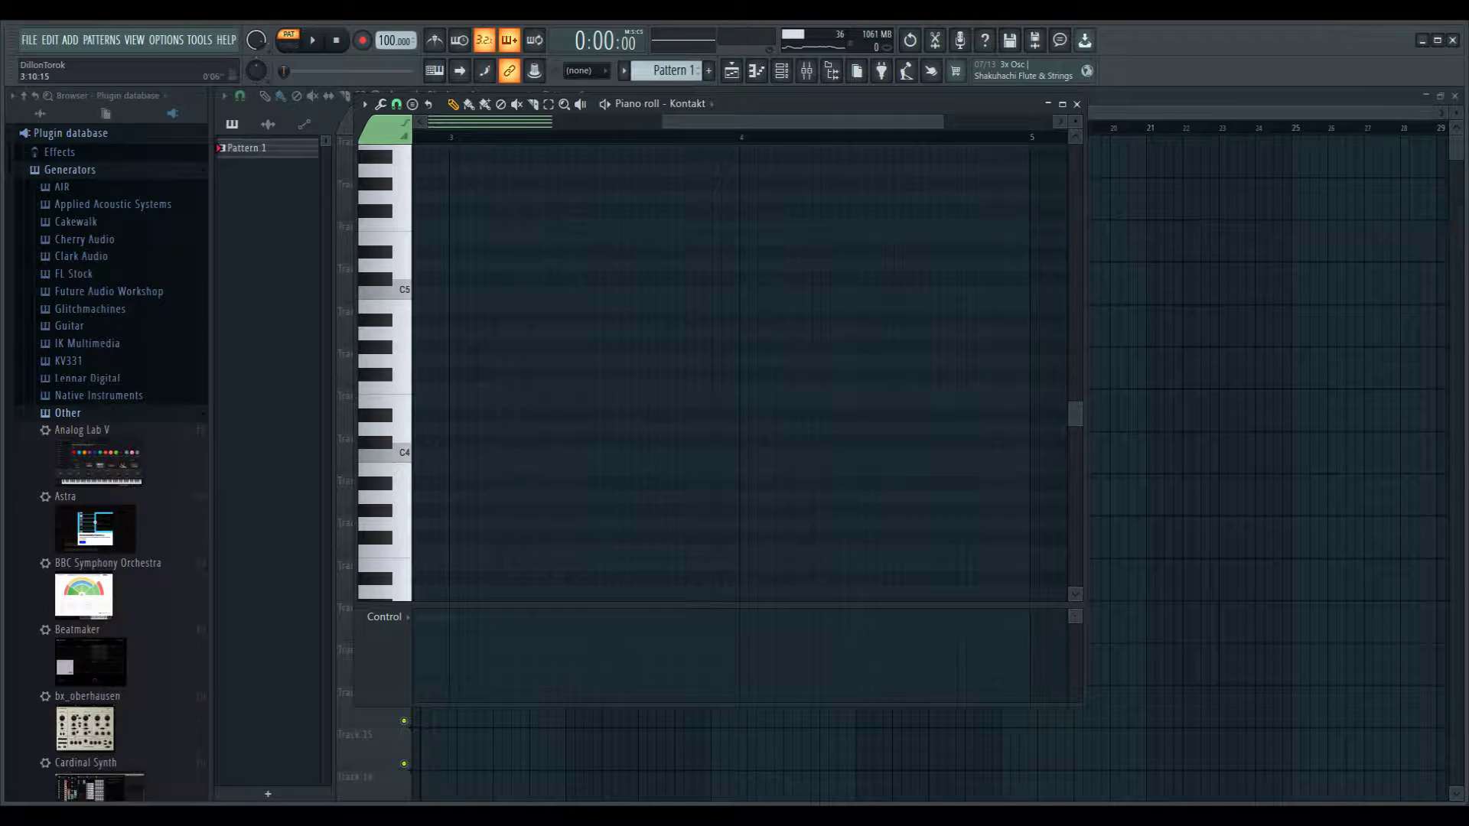
{"action": "scroll", "coordinate": [739, 372], "scroll_direction": "left", "scroll_amount": 6}
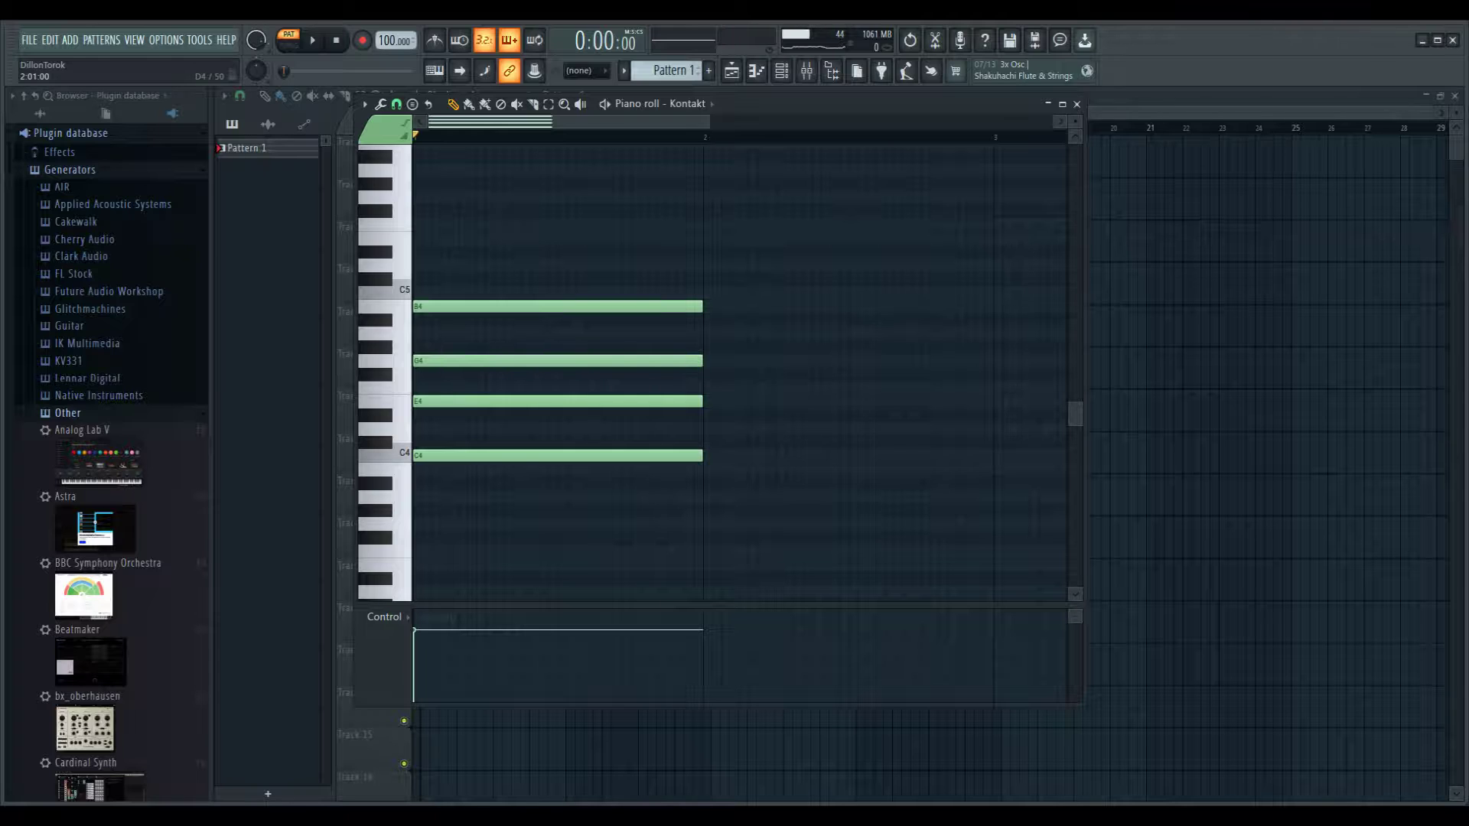
Step: Build a one-bar D4, F4 and A4 chord in bar 2 and delete the B4 note from the bar 1 chord
{"action": "left_click", "coordinate": [706, 428]}
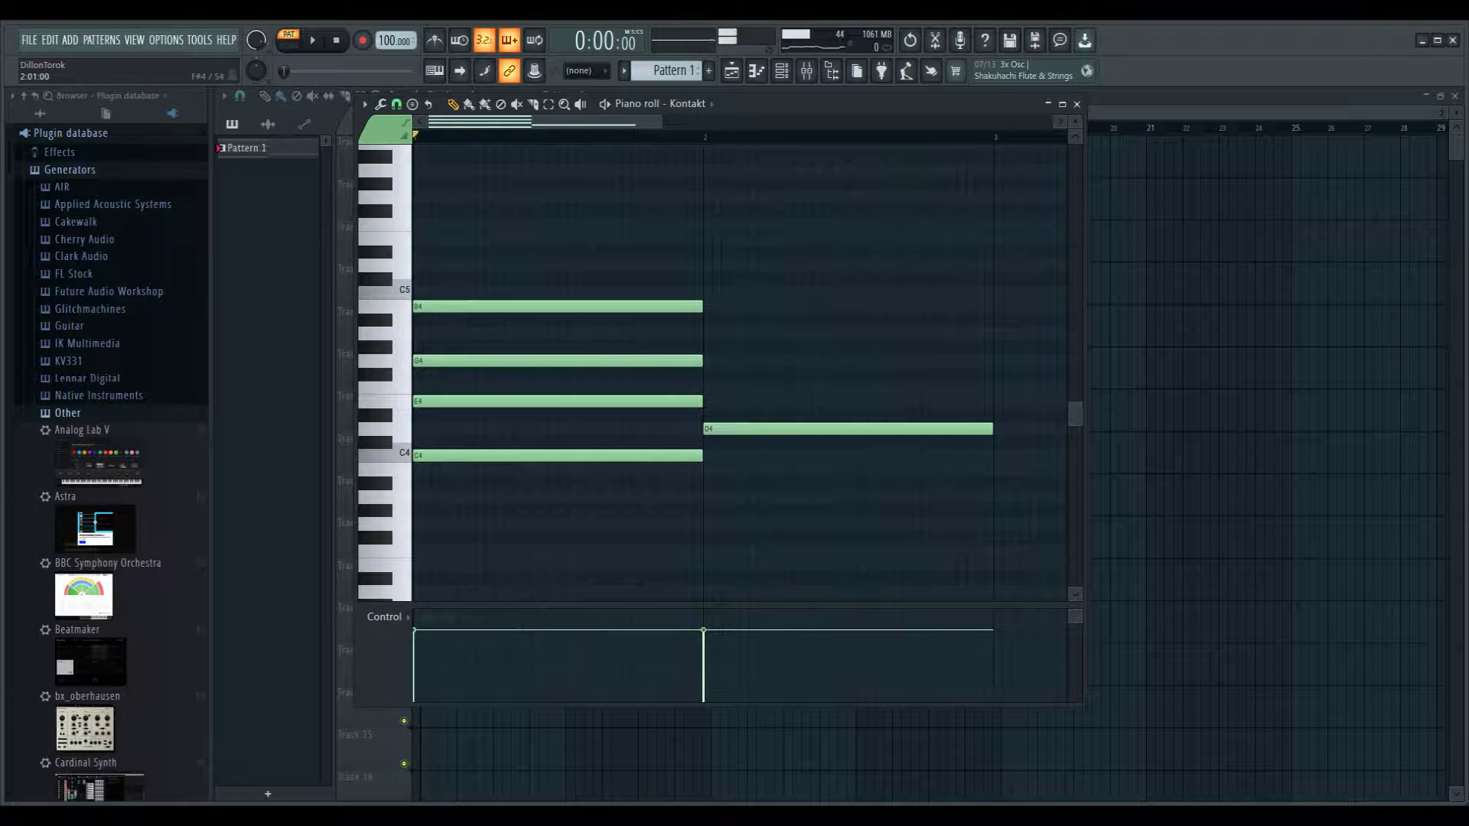
{"action": "left_click", "coordinate": [712, 375]}
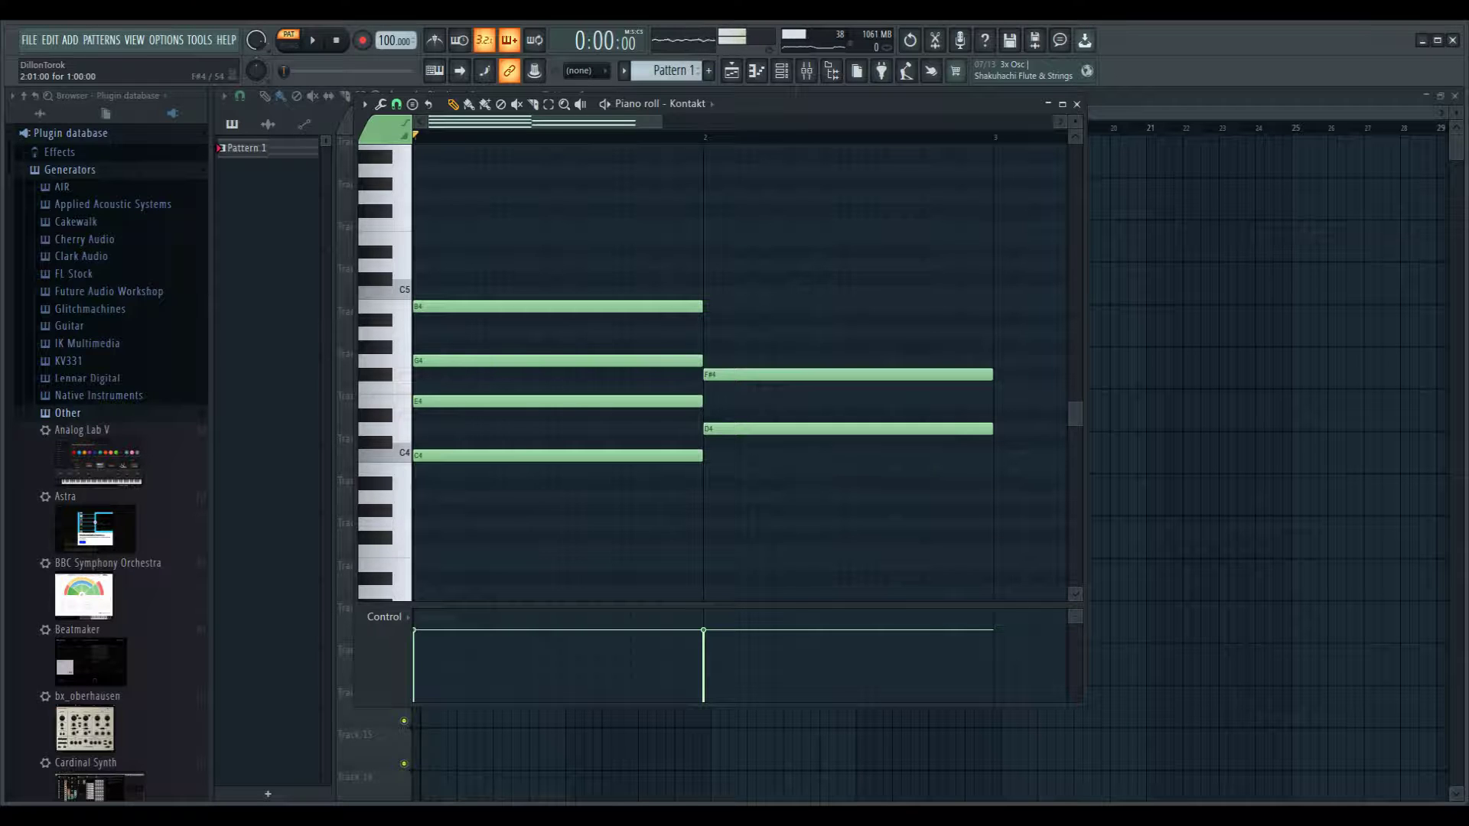
{"action": "mouse_move", "coordinate": [848, 375]}
{"action": "left_mouse_down"}
{"action": "mouse_move", "coordinate": [876, 374]}
{"action": "mouse_move", "coordinate": [848, 387]}
{"action": "left_mouse_up"}
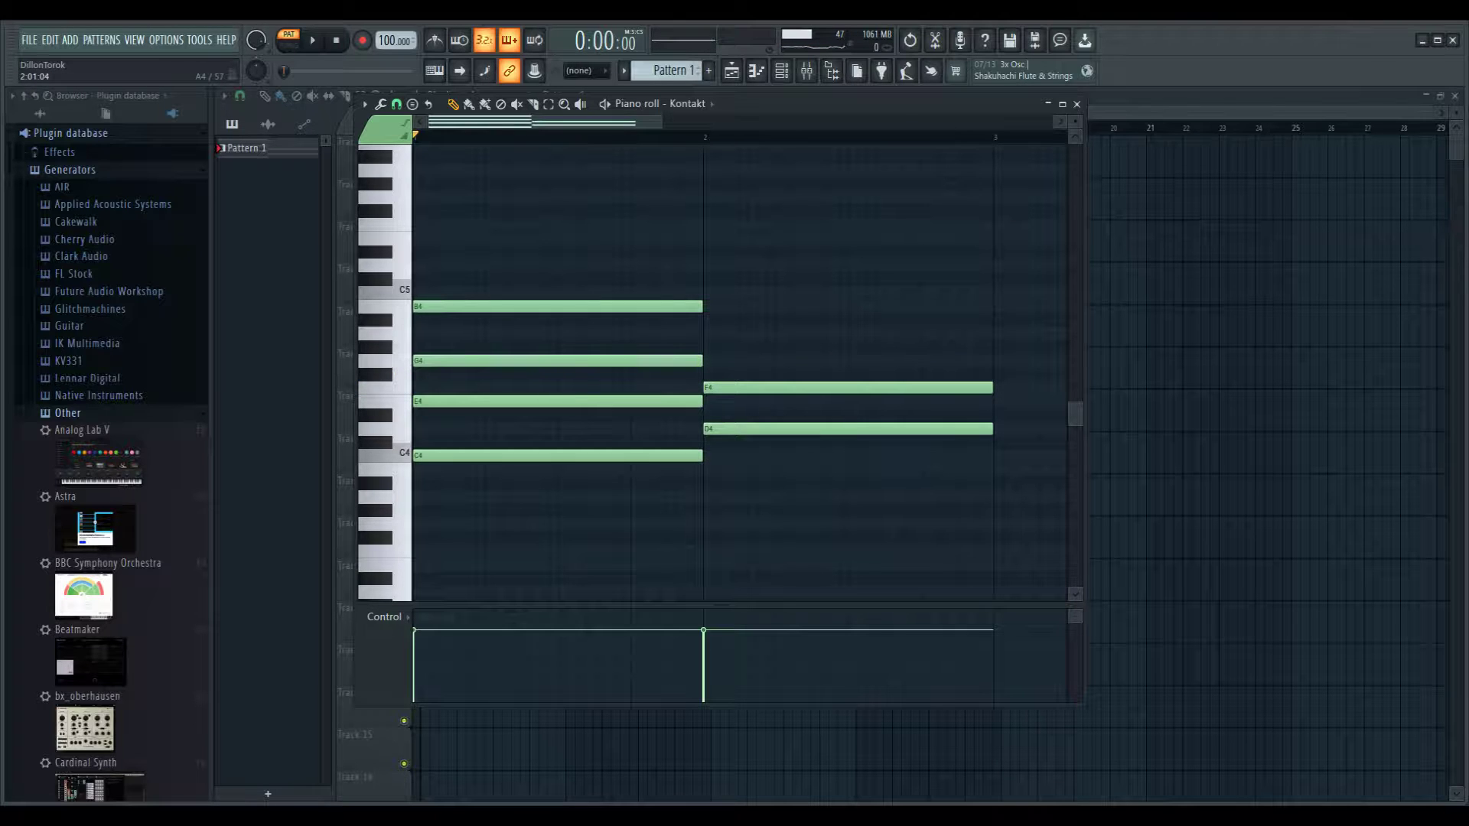
{"action": "left_click", "coordinate": [712, 333]}
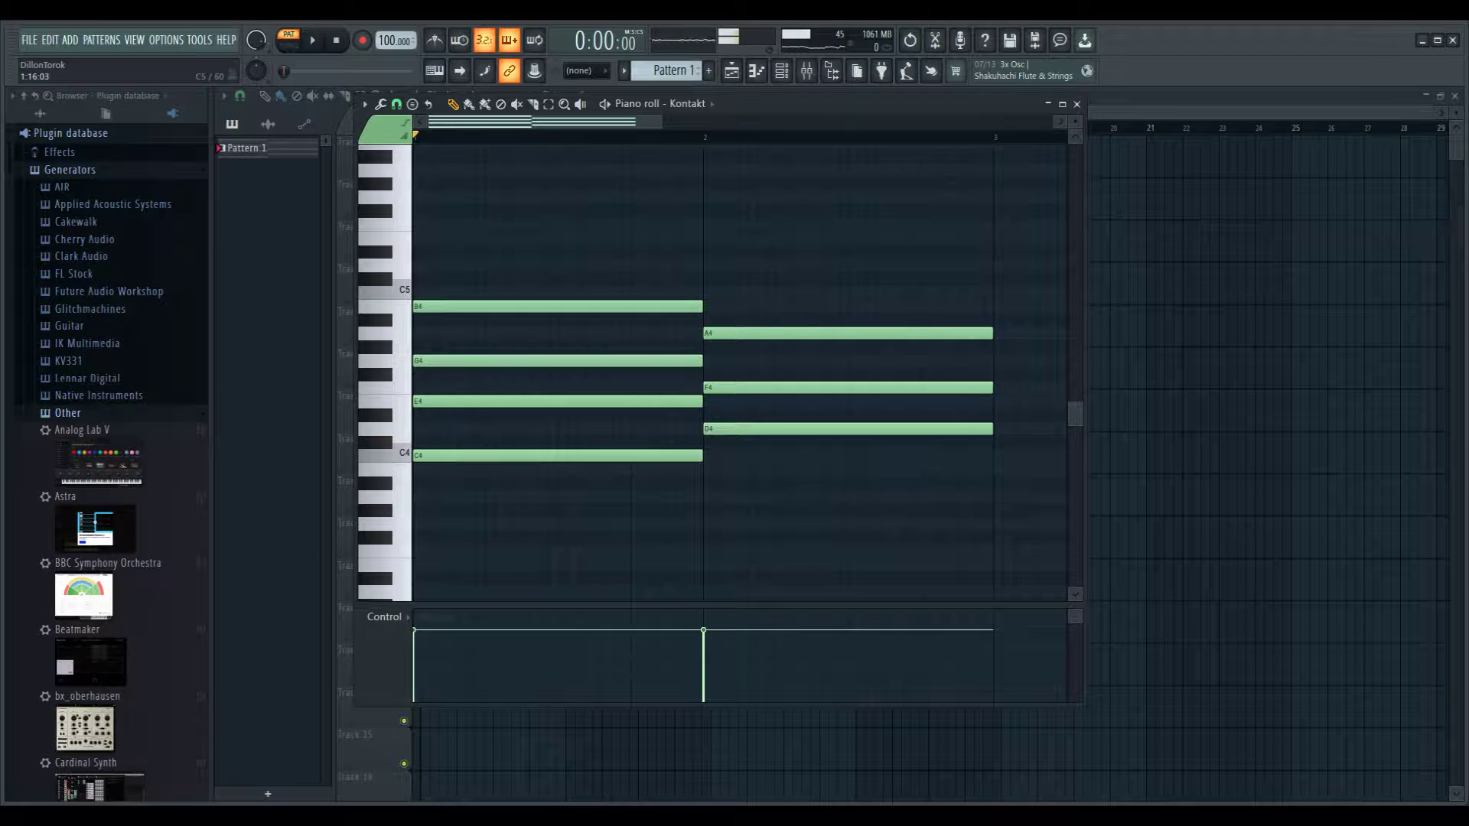
{"action": "right_click", "coordinate": [687, 306]}
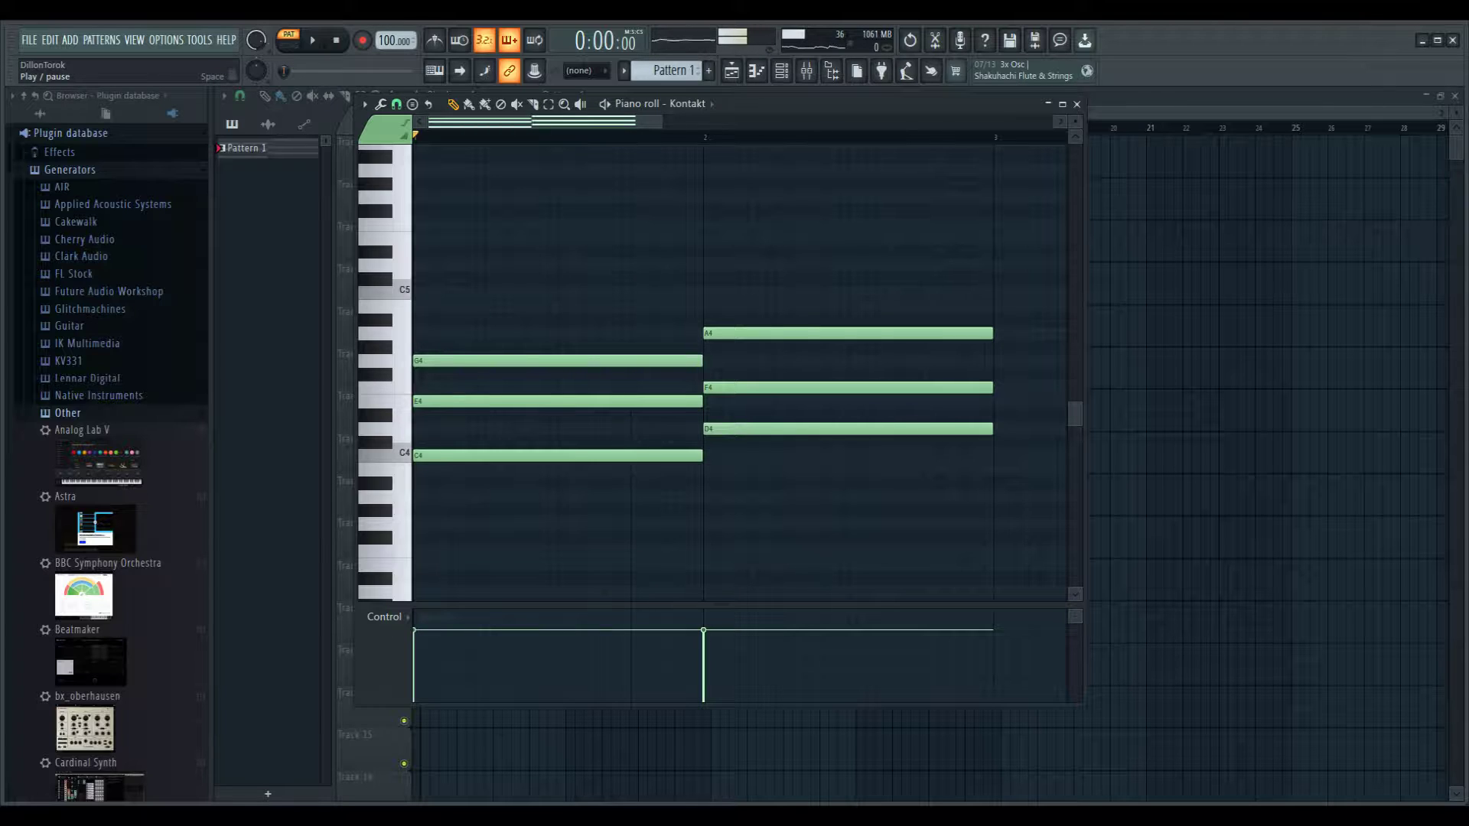
Step: Start pattern playback and build a one-bar B3, D4 and F4 chord in bar 3
{"action": "left_click", "coordinate": [312, 39]}
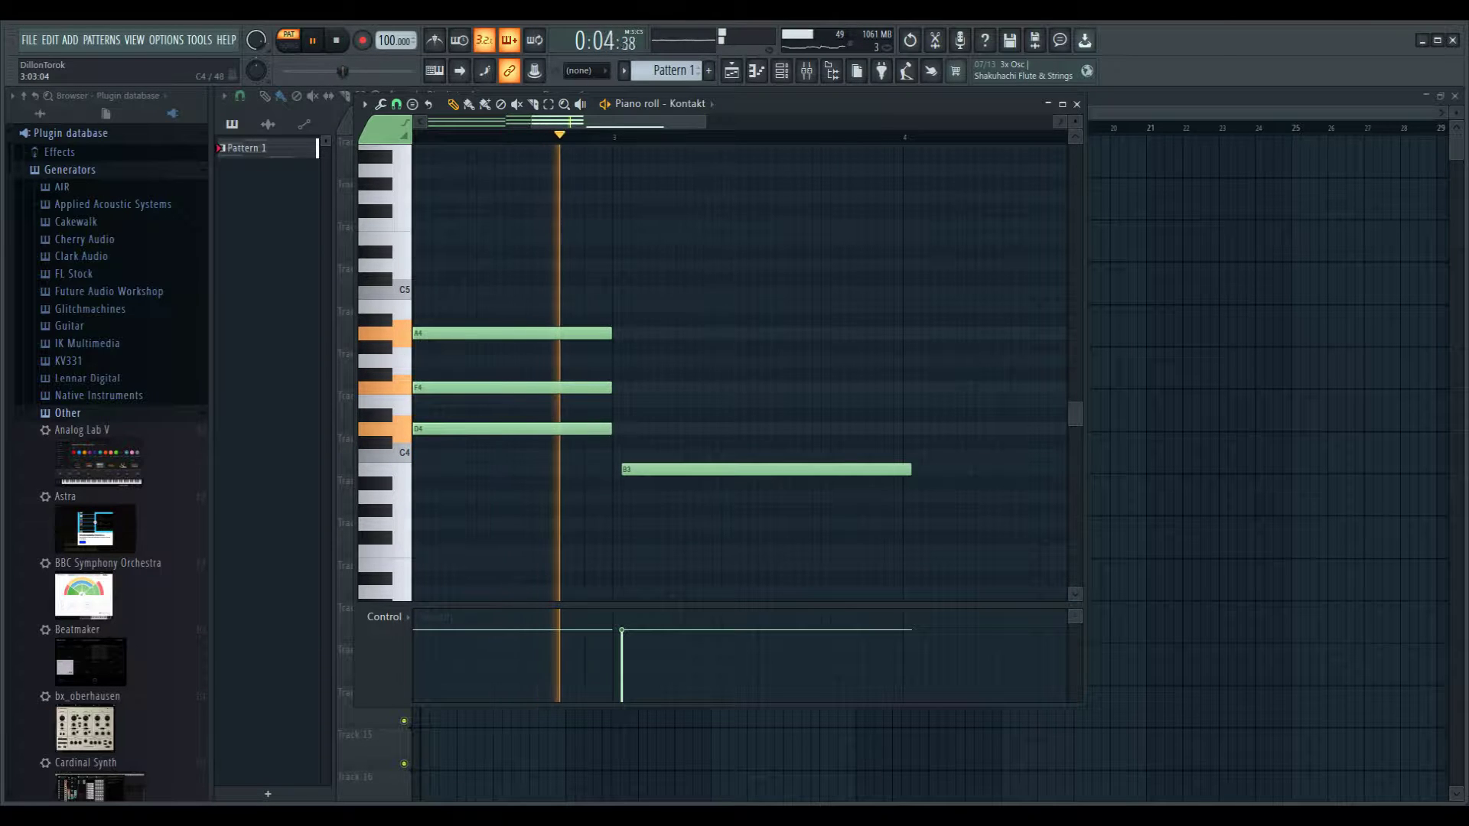
{"action": "left_click_drag", "start_coordinate": [652, 469], "coordinate": [643, 428]}
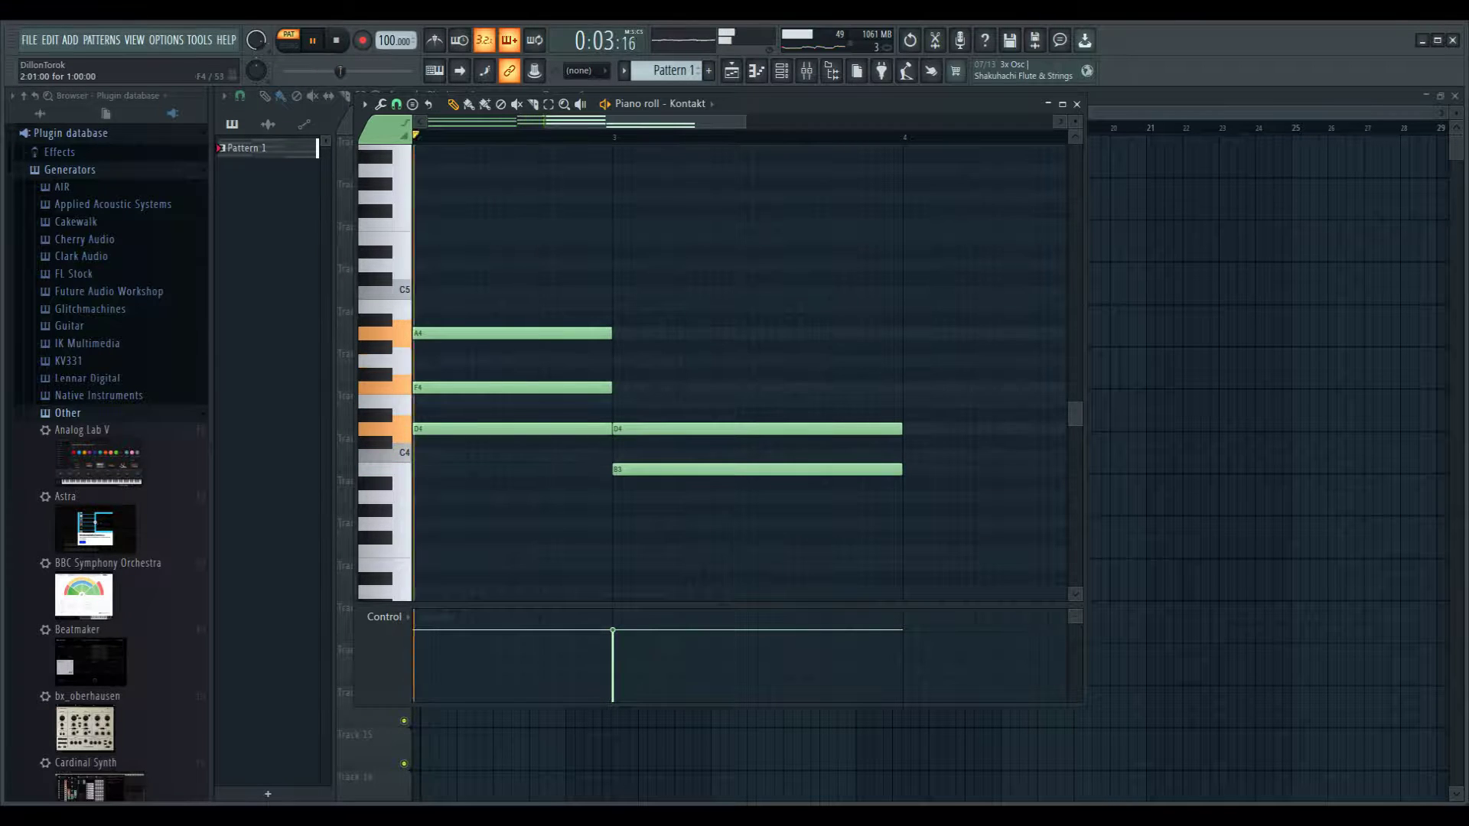
{"action": "left_click", "coordinate": [621, 387]}
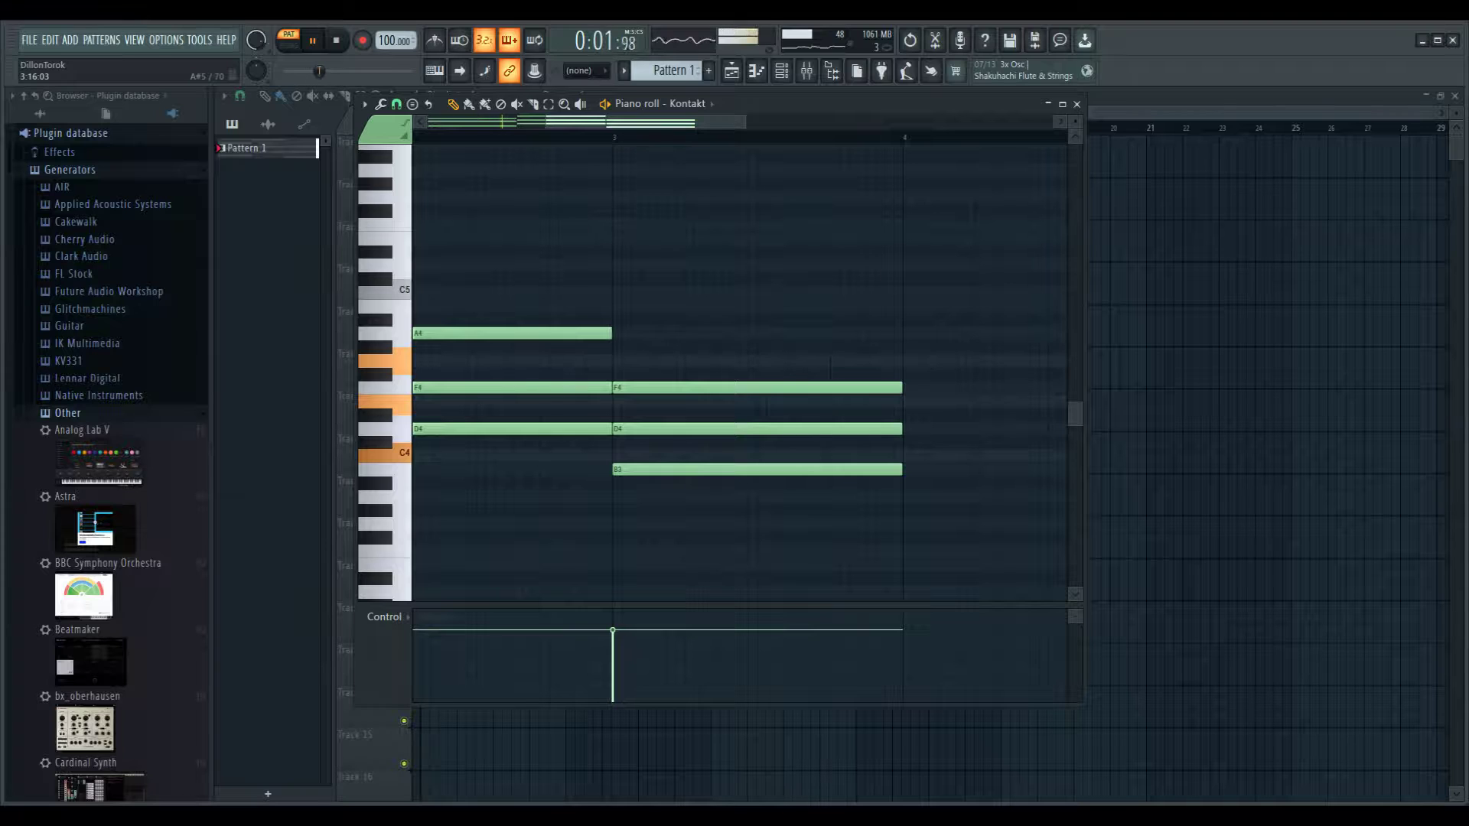
Step: Replace the bar 3 notes above B3 with D4 and F#4, listen to the chord, and stop playback
{"action": "right_click", "coordinate": [745, 386]}
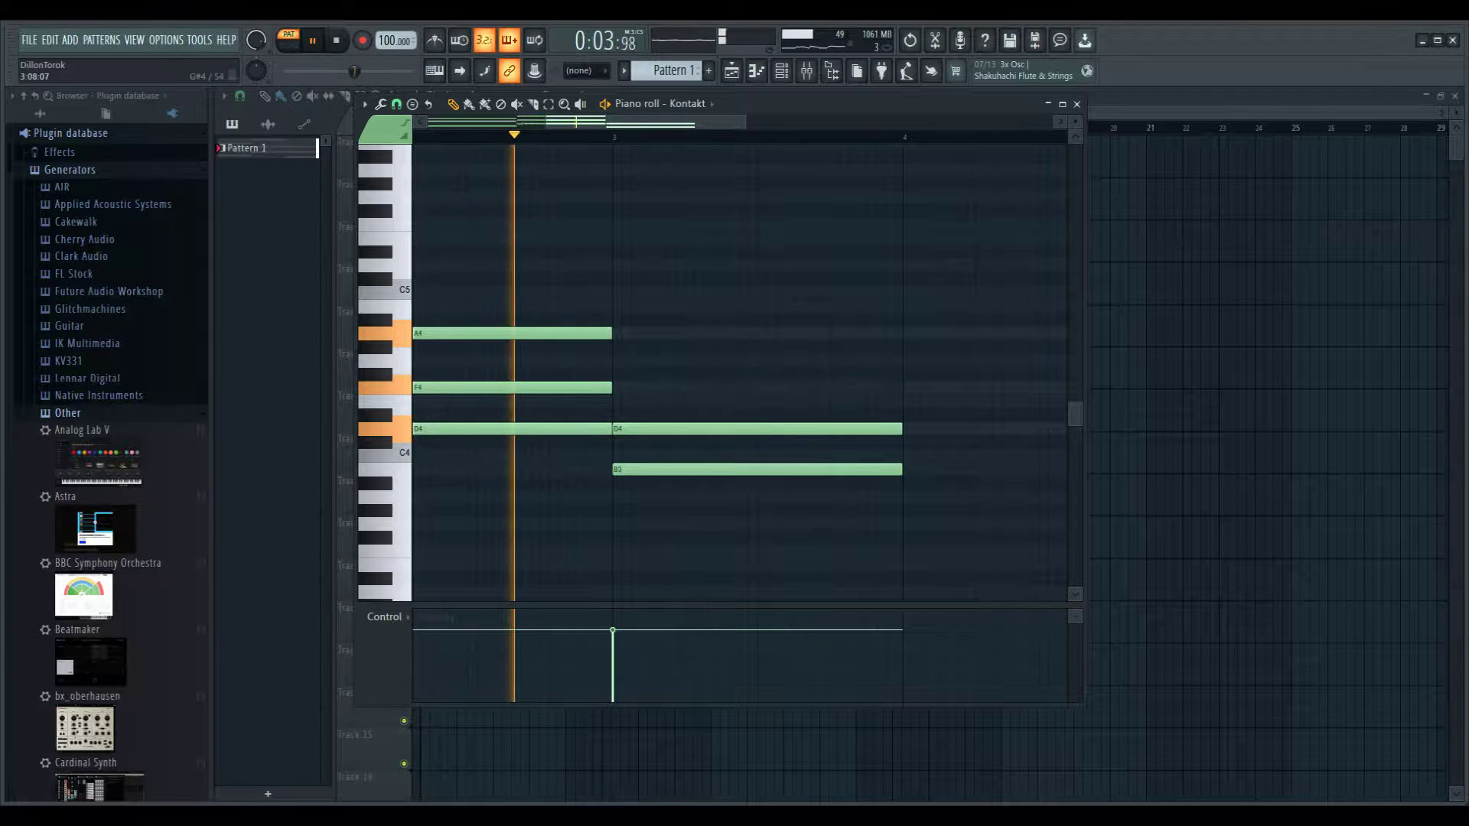
{"action": "key", "text": "ctrl+z"}
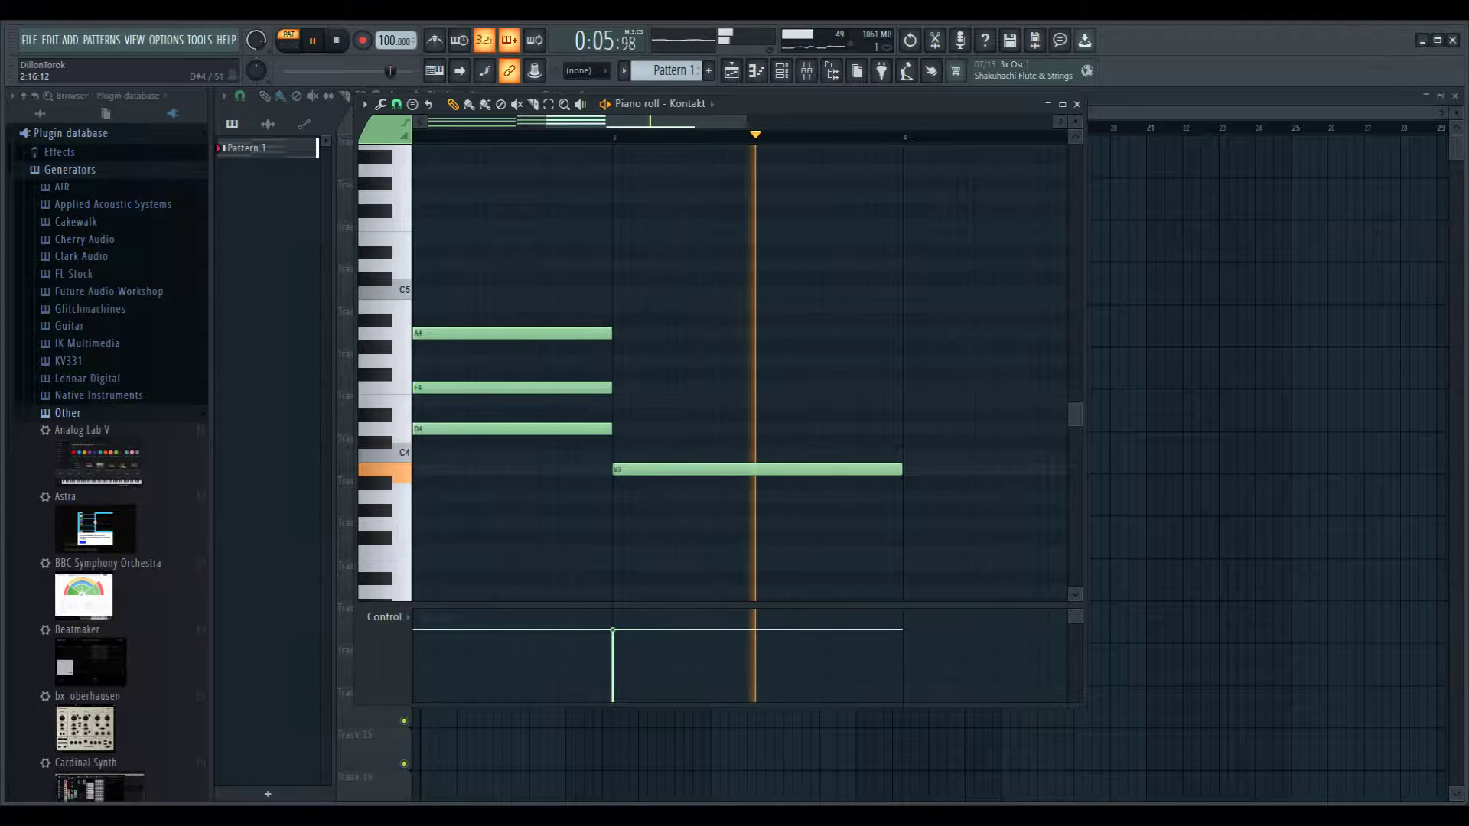
{"action": "left_click", "coordinate": [617, 414]}
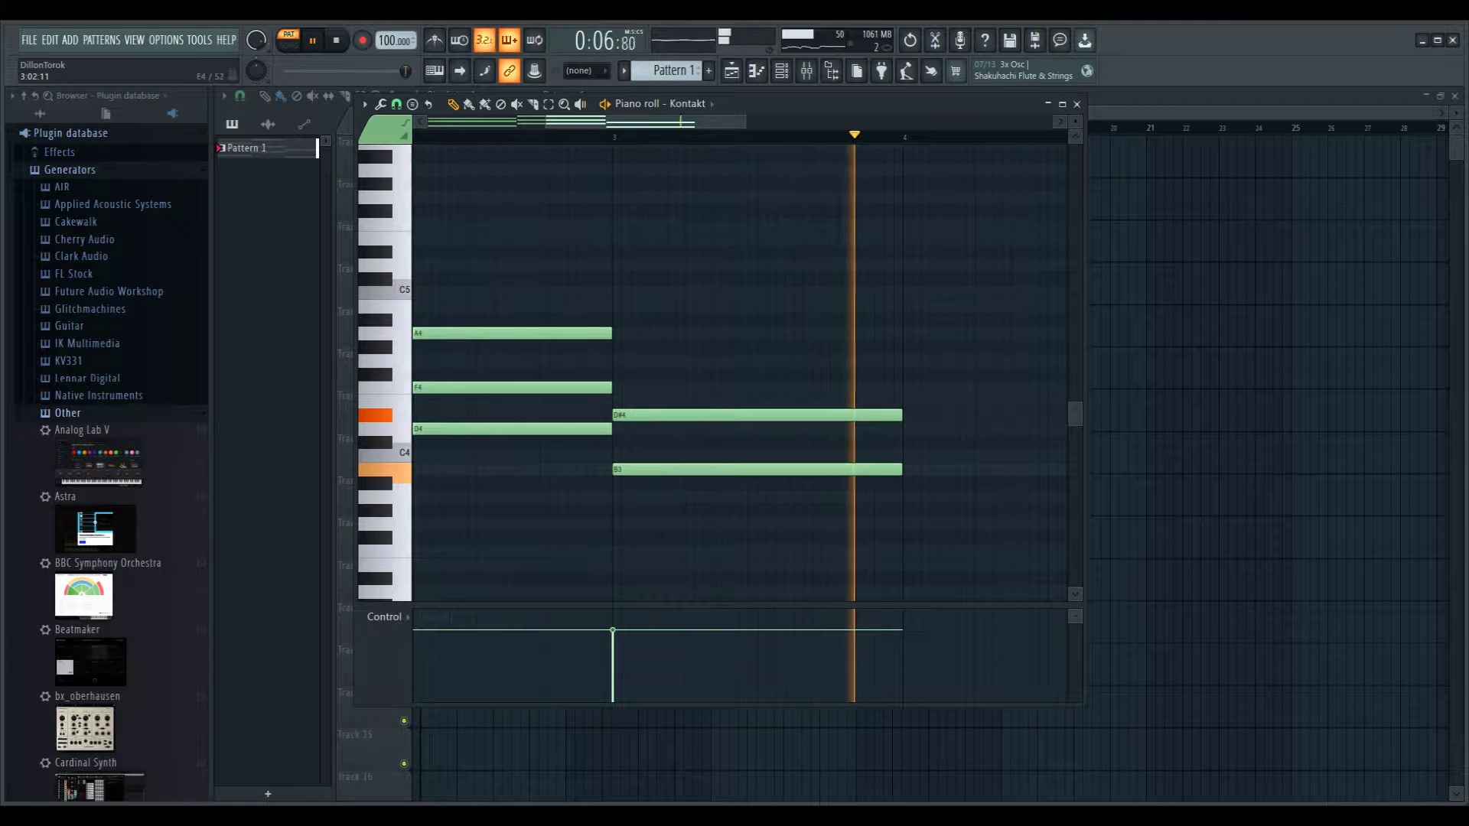
{"action": "mouse_move", "coordinate": [639, 414]}
{"action": "left_mouse_down"}
{"action": "mouse_move", "coordinate": [640, 442]}
{"action": "mouse_move", "coordinate": [669, 428]}
{"action": "mouse_move", "coordinate": [640, 428]}
{"action": "left_mouse_up"}
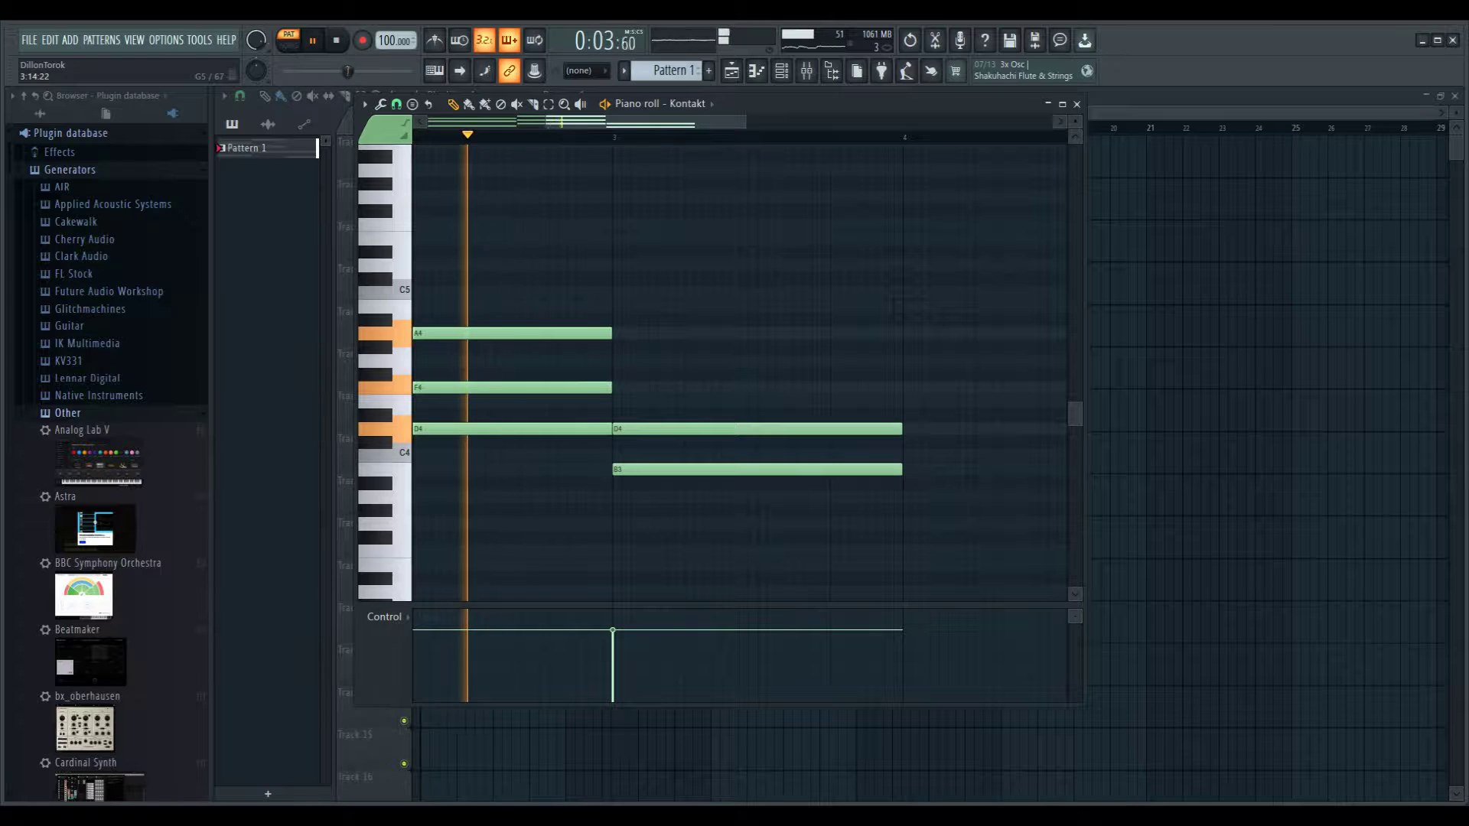
{"action": "left_click", "coordinate": [622, 374]}
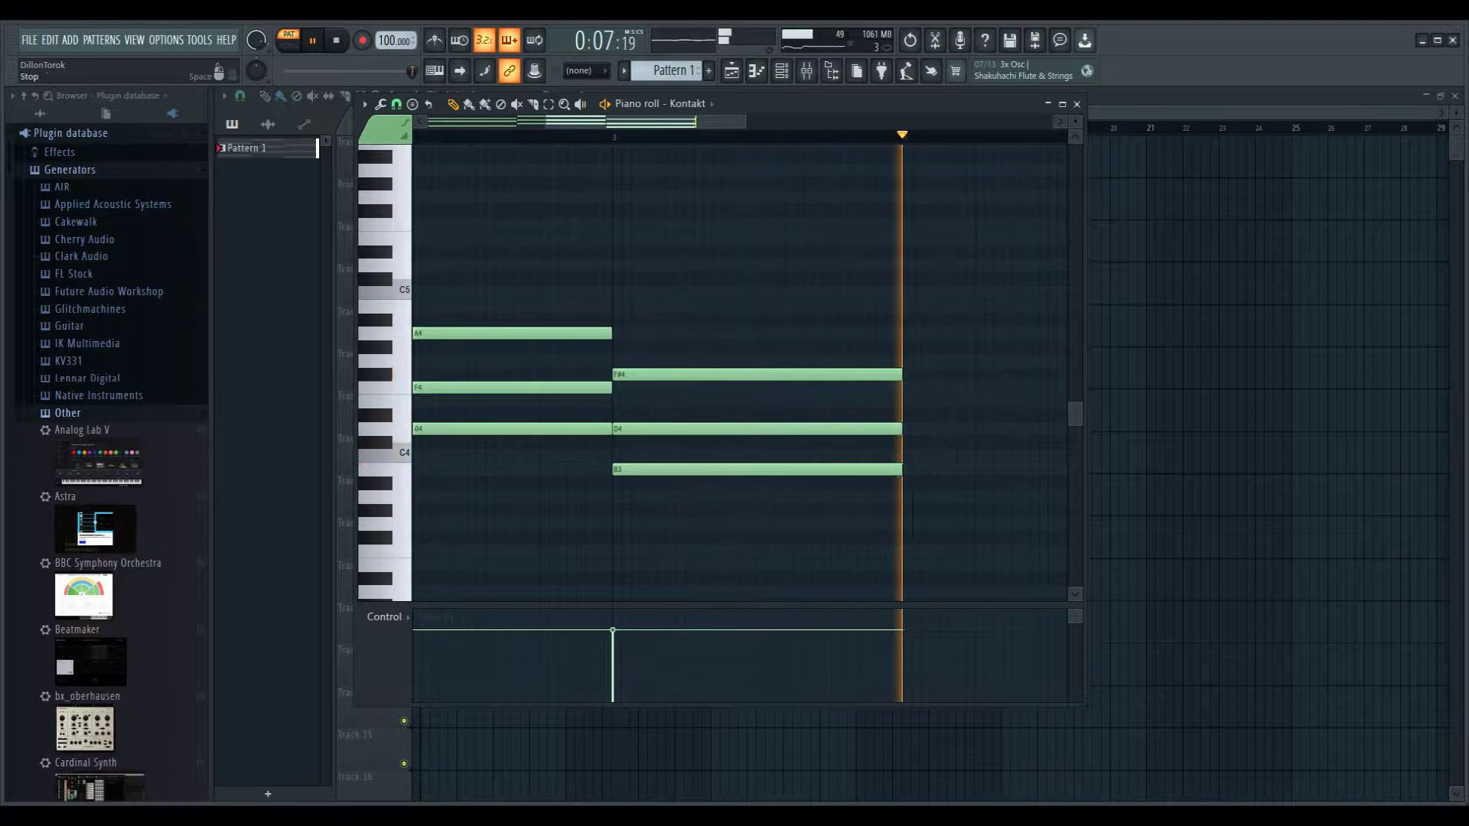
{"action": "key", "text": "space"}
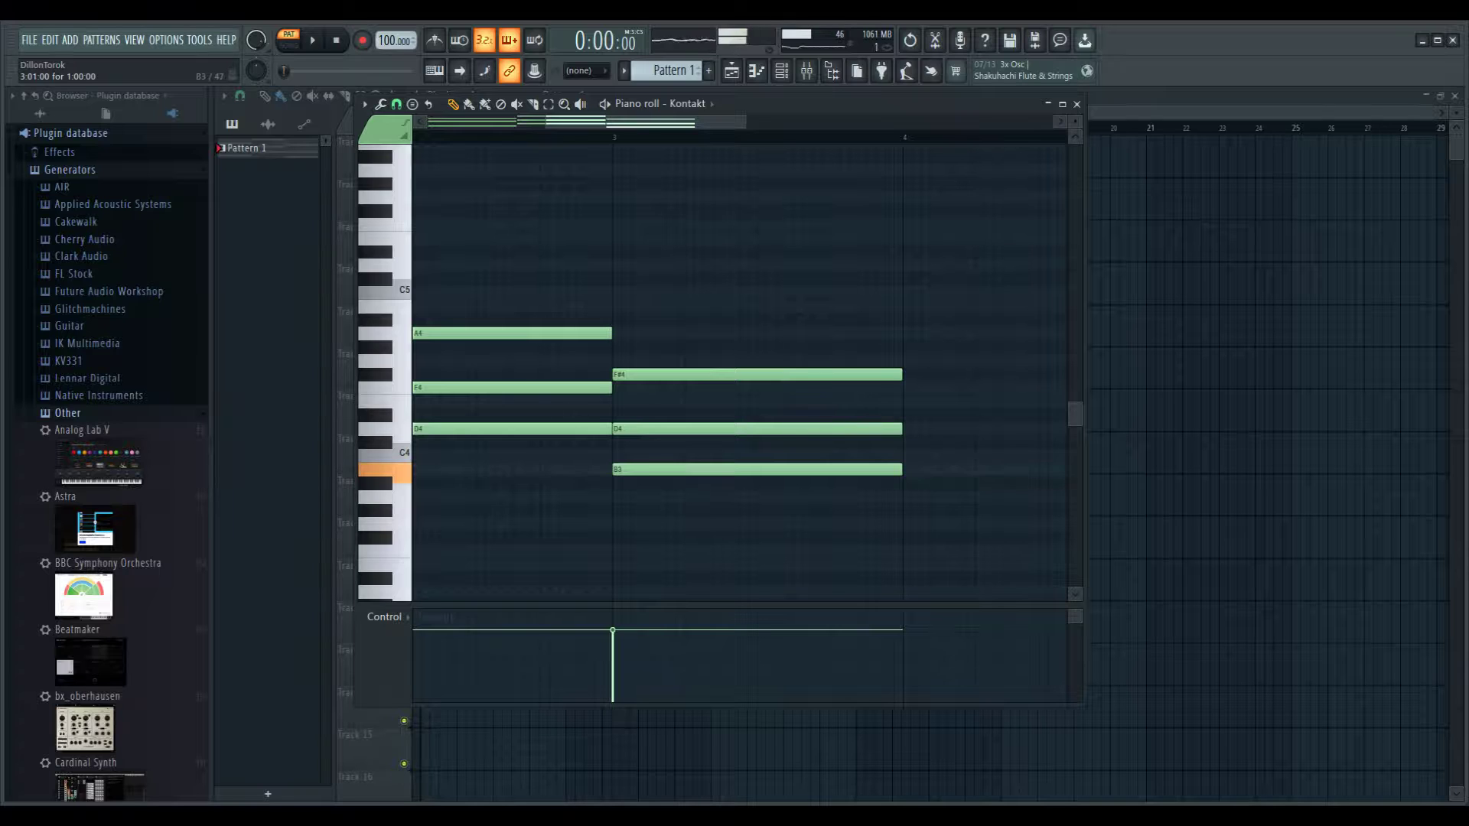
Step: Lower the F#4 note in bar 3 to F4, trying C4 as the chord's lowest note before returning it to B3
{"action": "left_click_drag", "start_coordinate": [757, 469], "coordinate": [767, 455]}
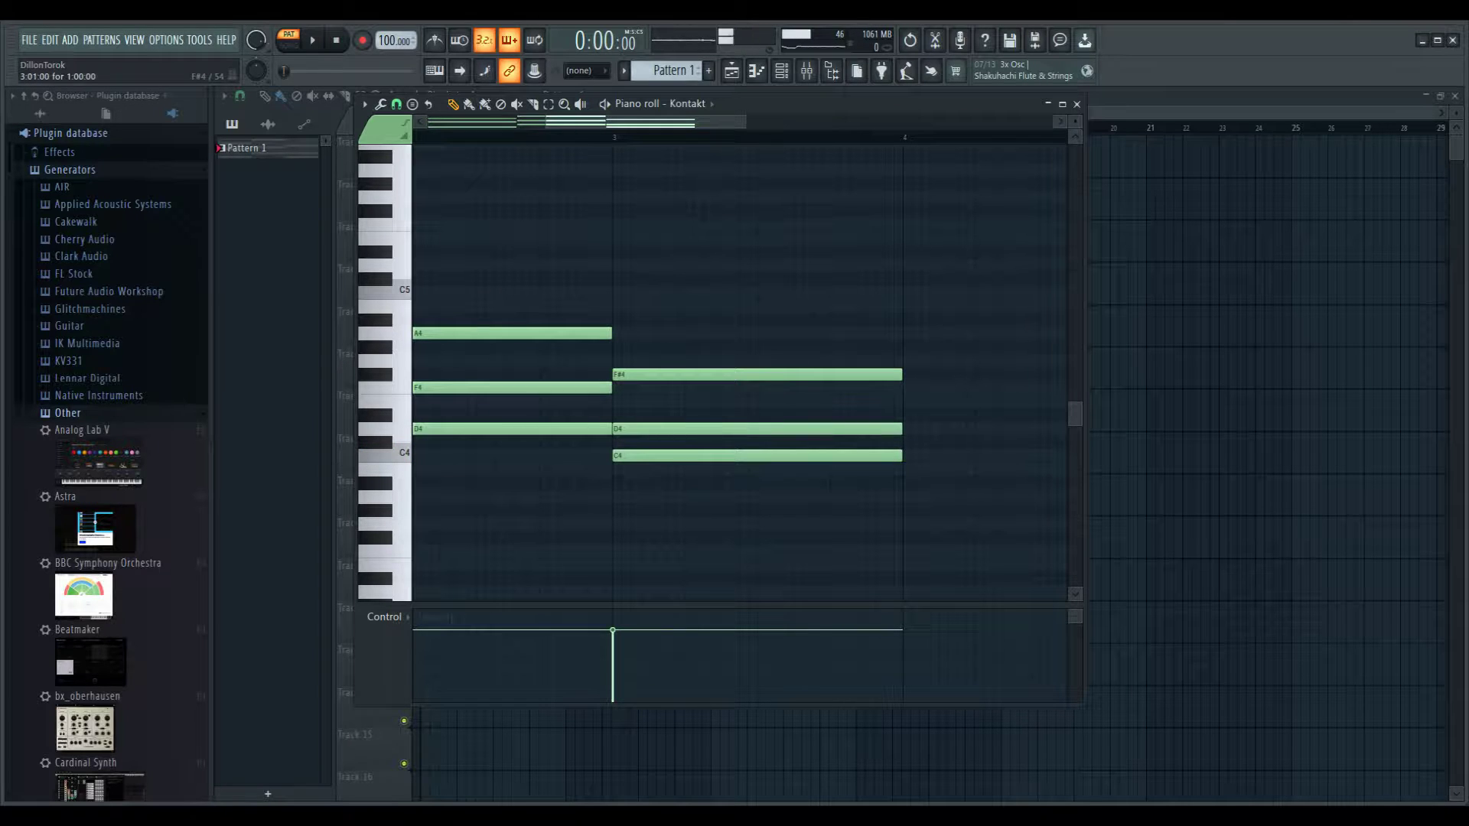
{"action": "left_click_drag", "start_coordinate": [831, 375], "coordinate": [830, 387]}
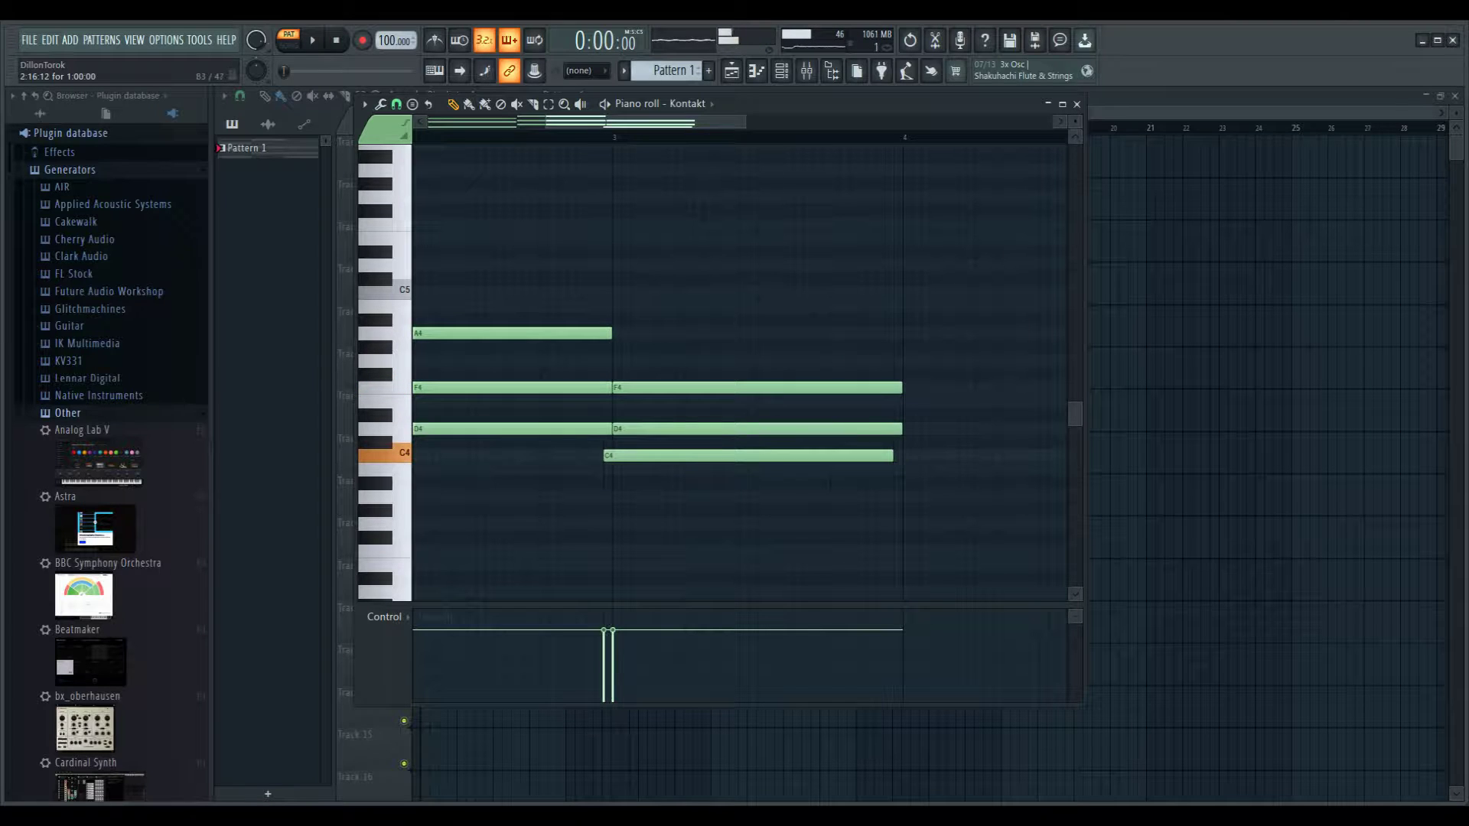
{"action": "left_click_drag", "start_coordinate": [758, 455], "coordinate": [749, 469]}
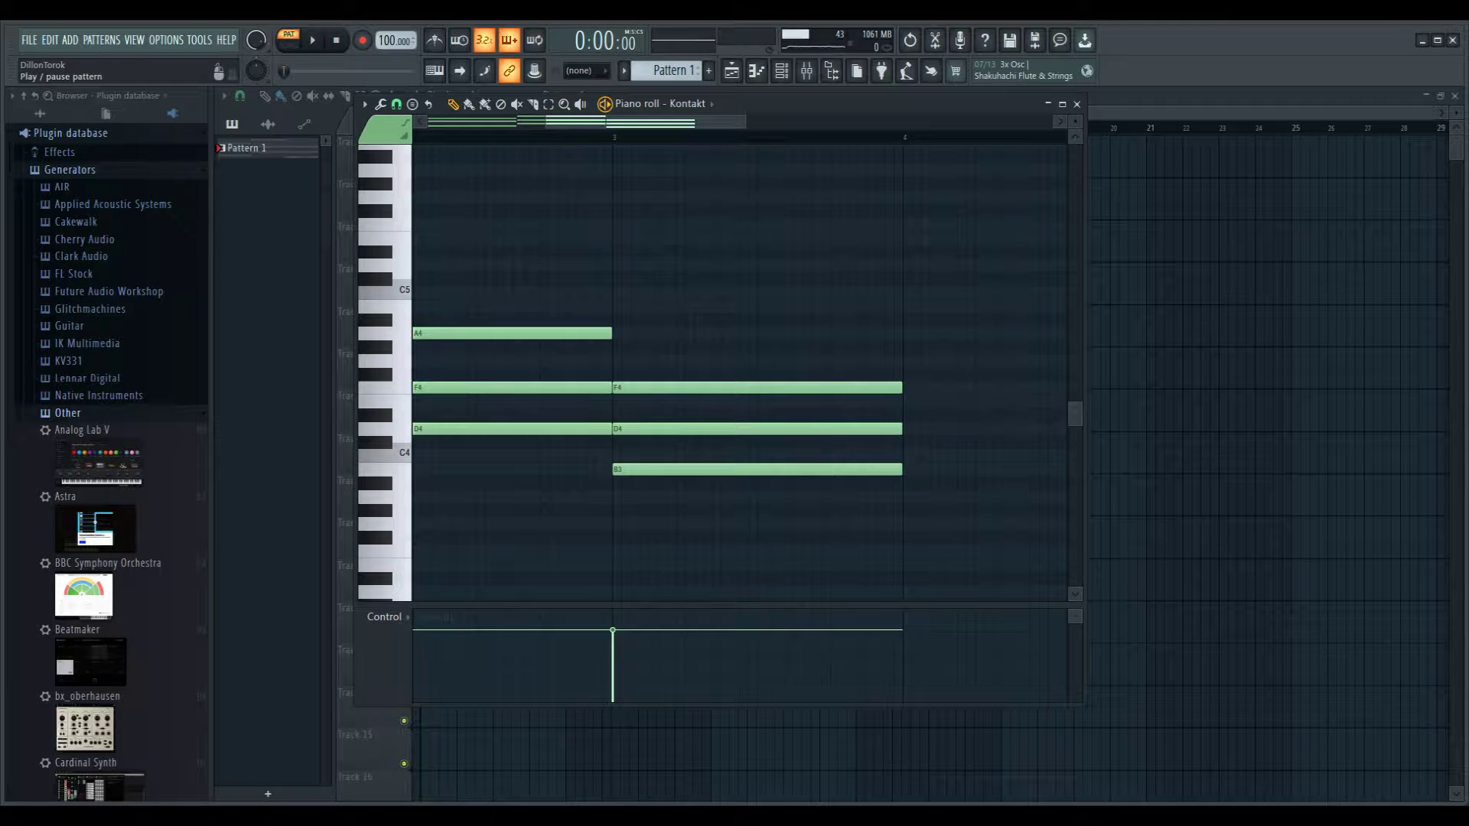
Step: Play the pattern while building a one-bar E4, G4 and B4 chord in bar 4, and stop playback
{"action": "left_click", "coordinate": [312, 39]}
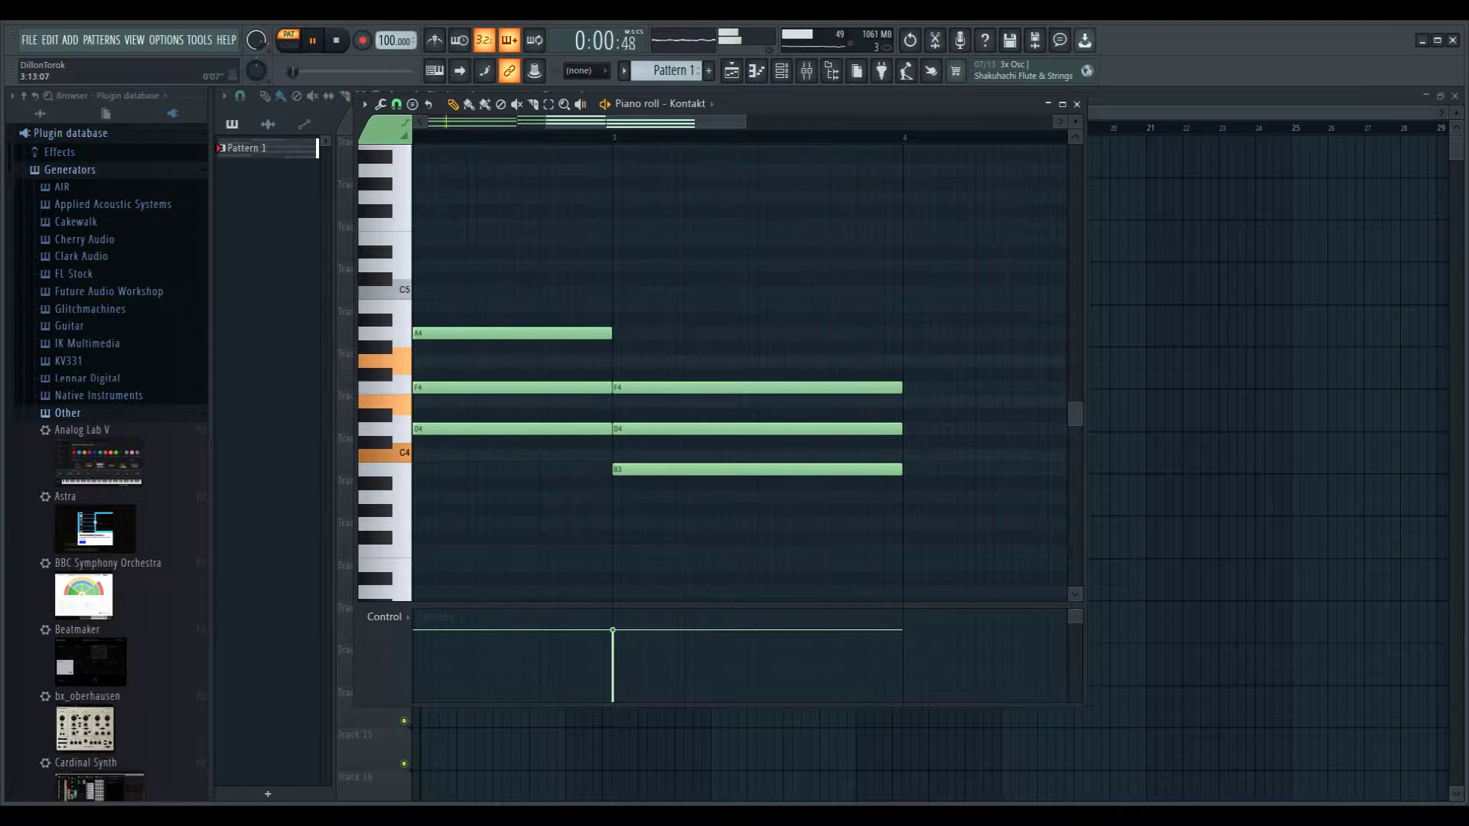
{"action": "scroll", "coordinate": [739, 371], "scroll_direction": "right", "scroll_amount": 2}
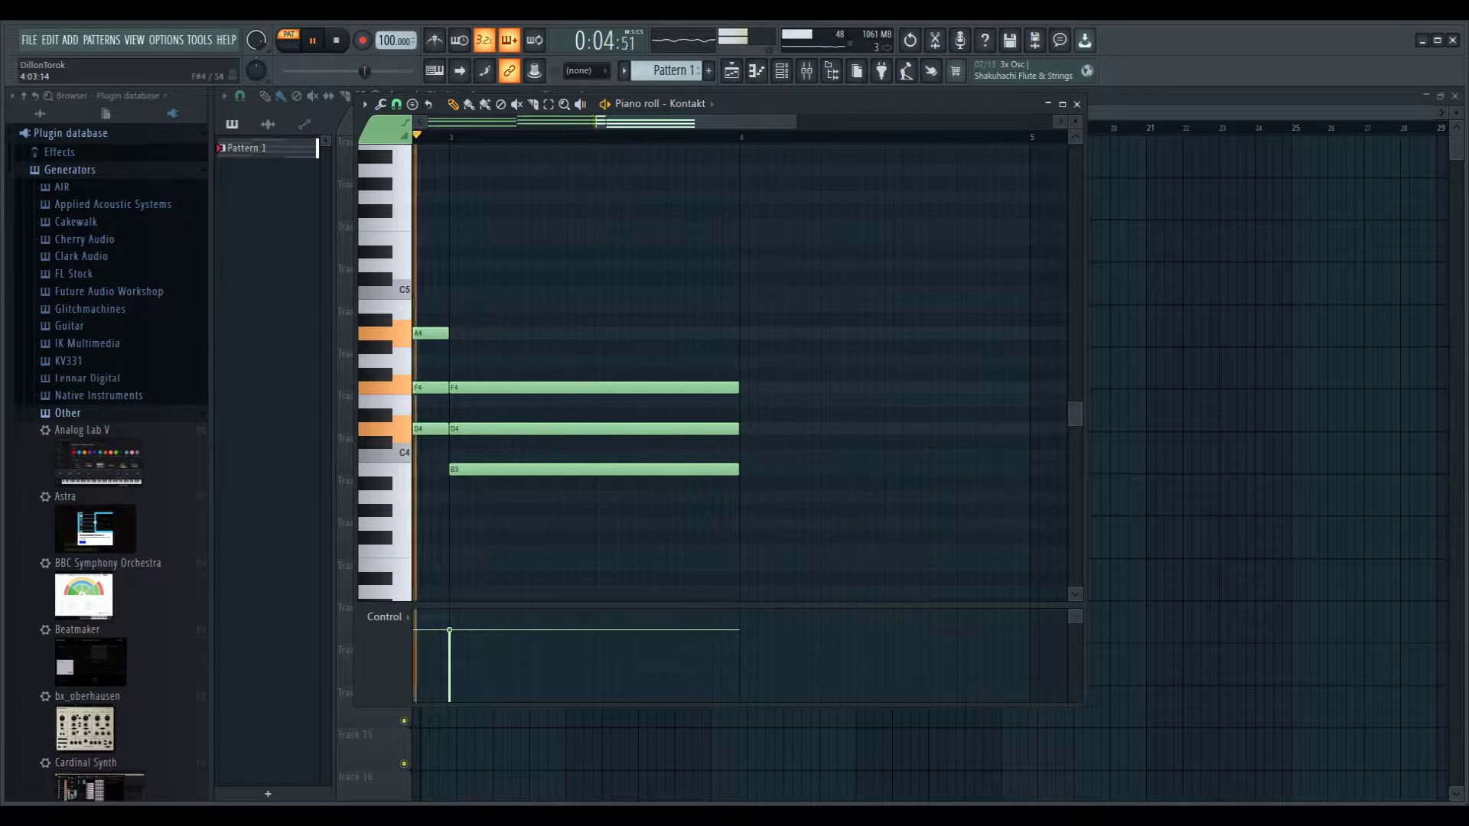
{"action": "left_click", "coordinate": [746, 401]}
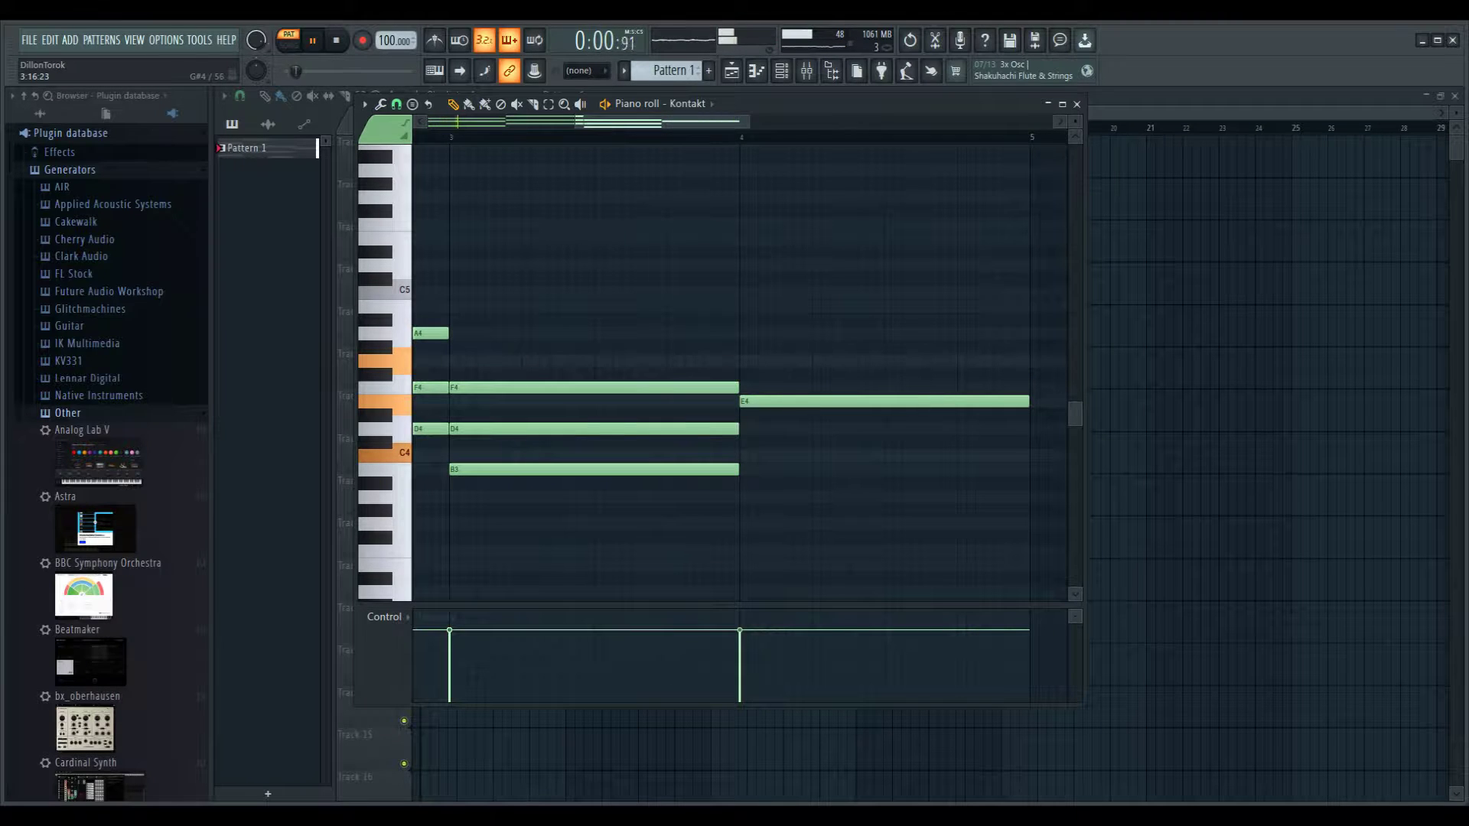
{"action": "left_click", "coordinate": [744, 347]}
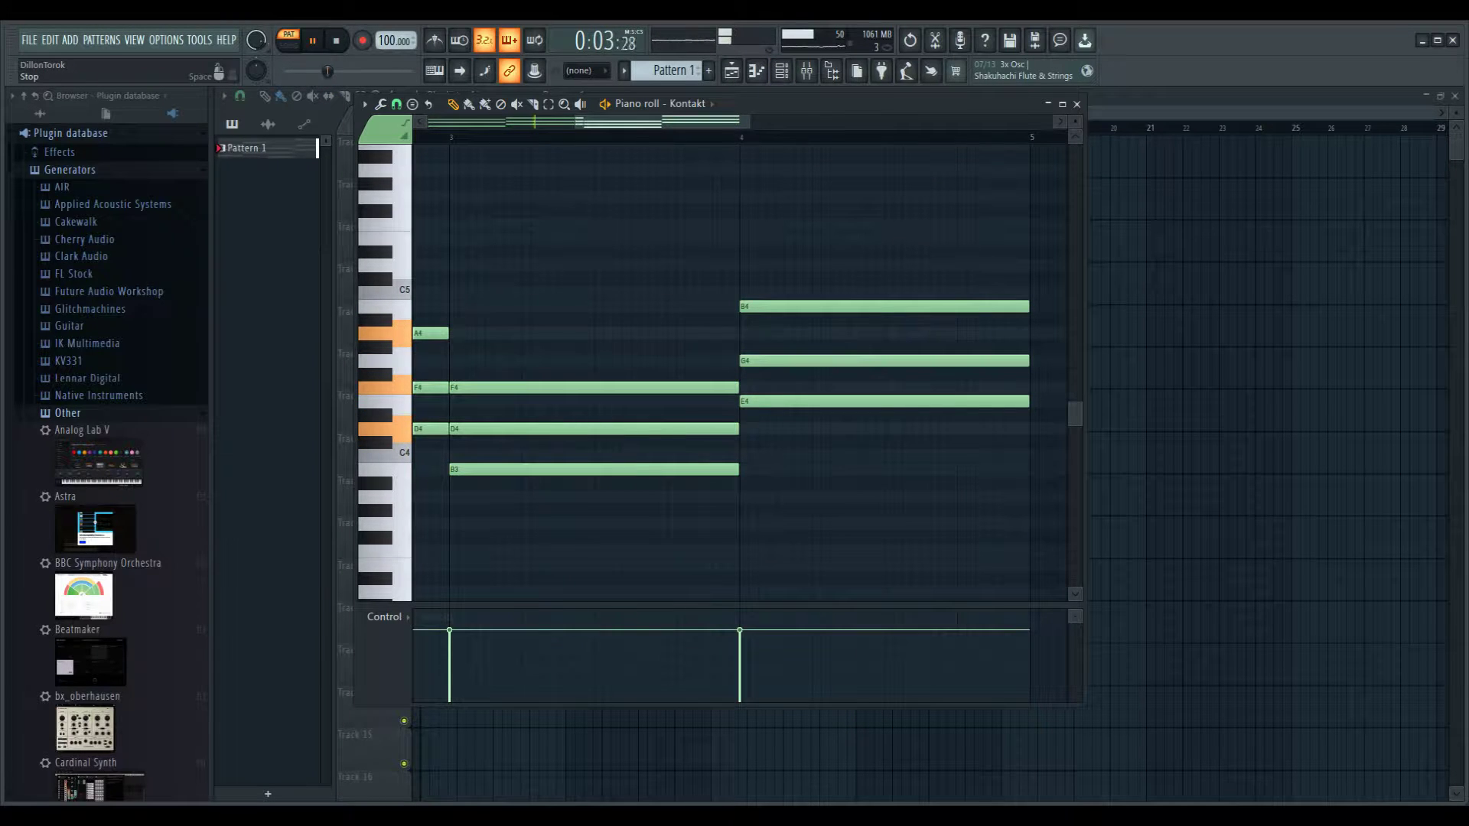
{"action": "key", "text": "space"}
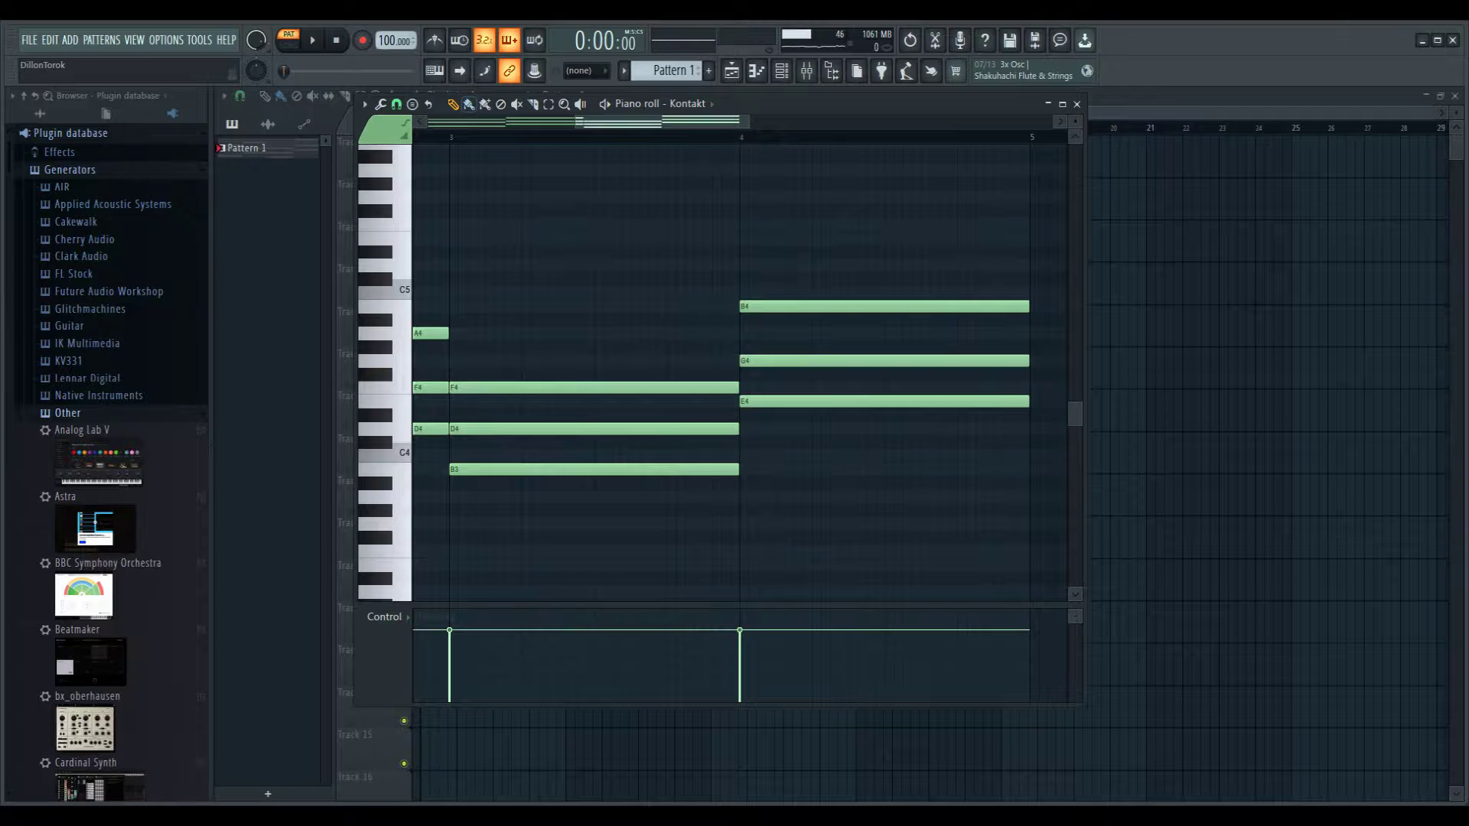
{"action": "scroll", "coordinate": [739, 372], "scroll_direction": "left", "scroll_amount": 4}
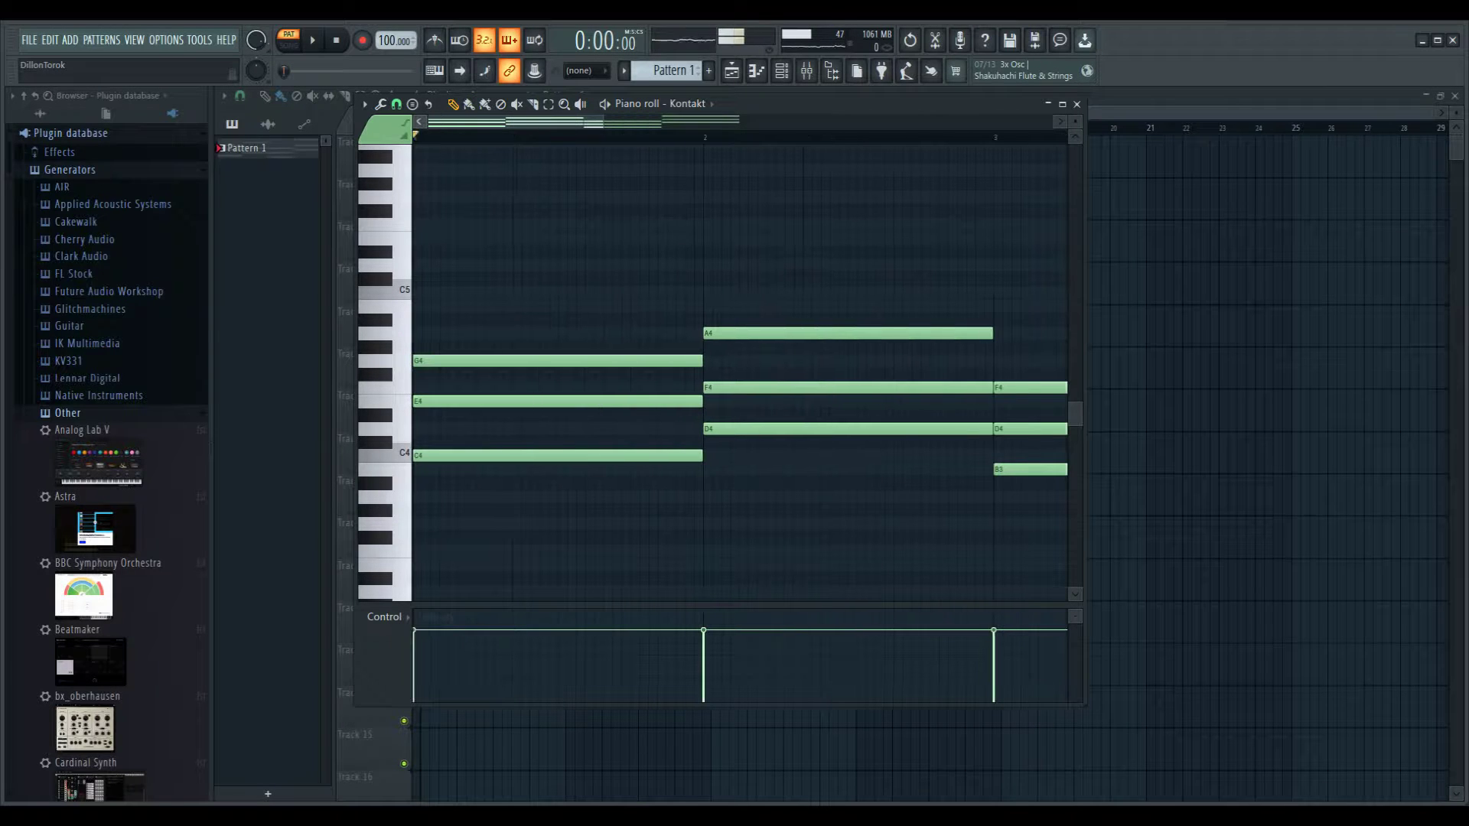
Step: Start a melody above the bar 1 chord with consecutive one-beat notes C6, E6, F6 and B6
{"action": "scroll", "coordinate": [721, 372], "scroll_direction": "up", "scroll_amount": 4}
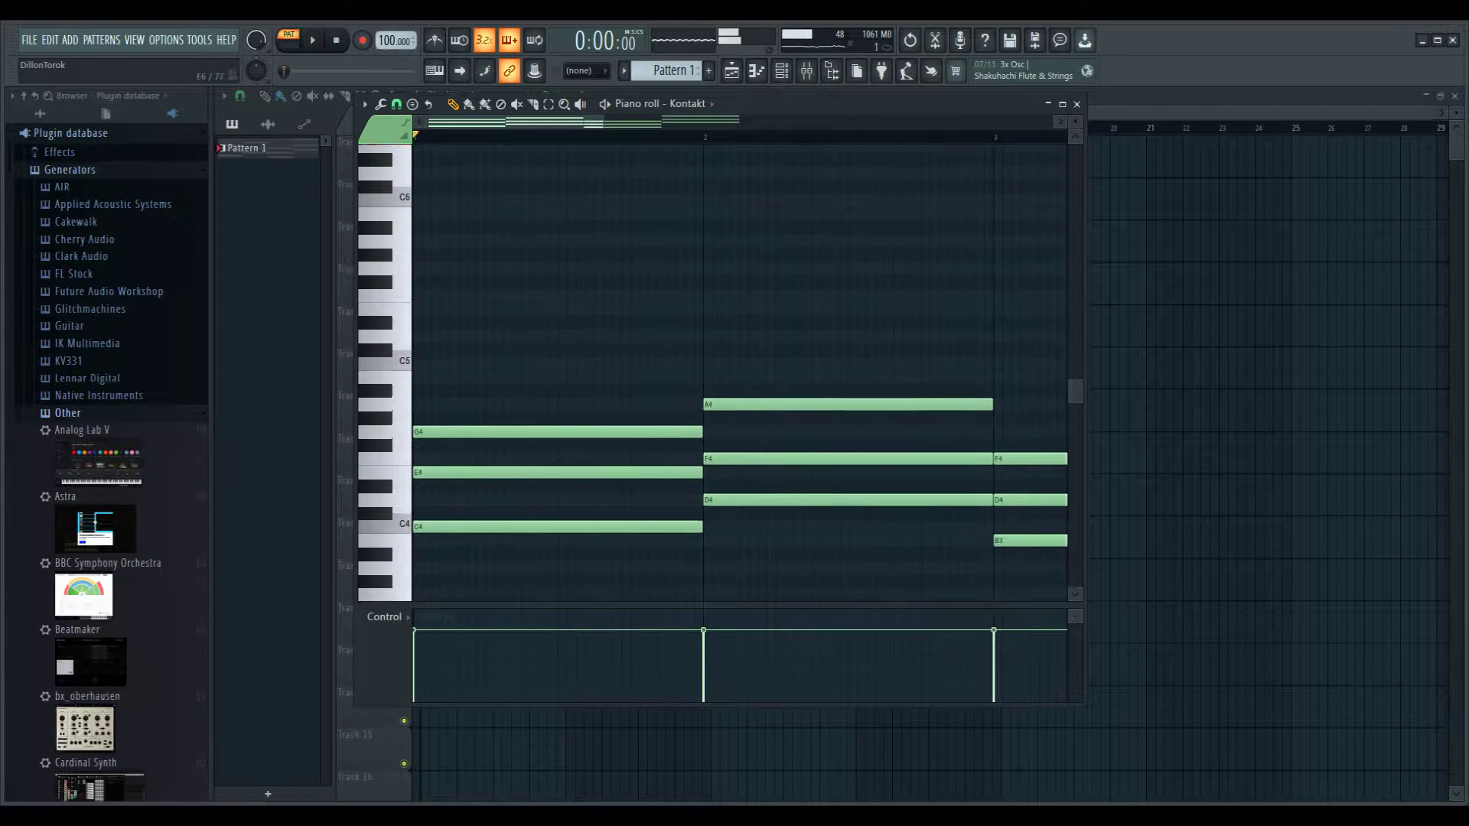
{"action": "left_click_drag", "start_coordinate": [497, 211], "coordinate": [418, 238]}
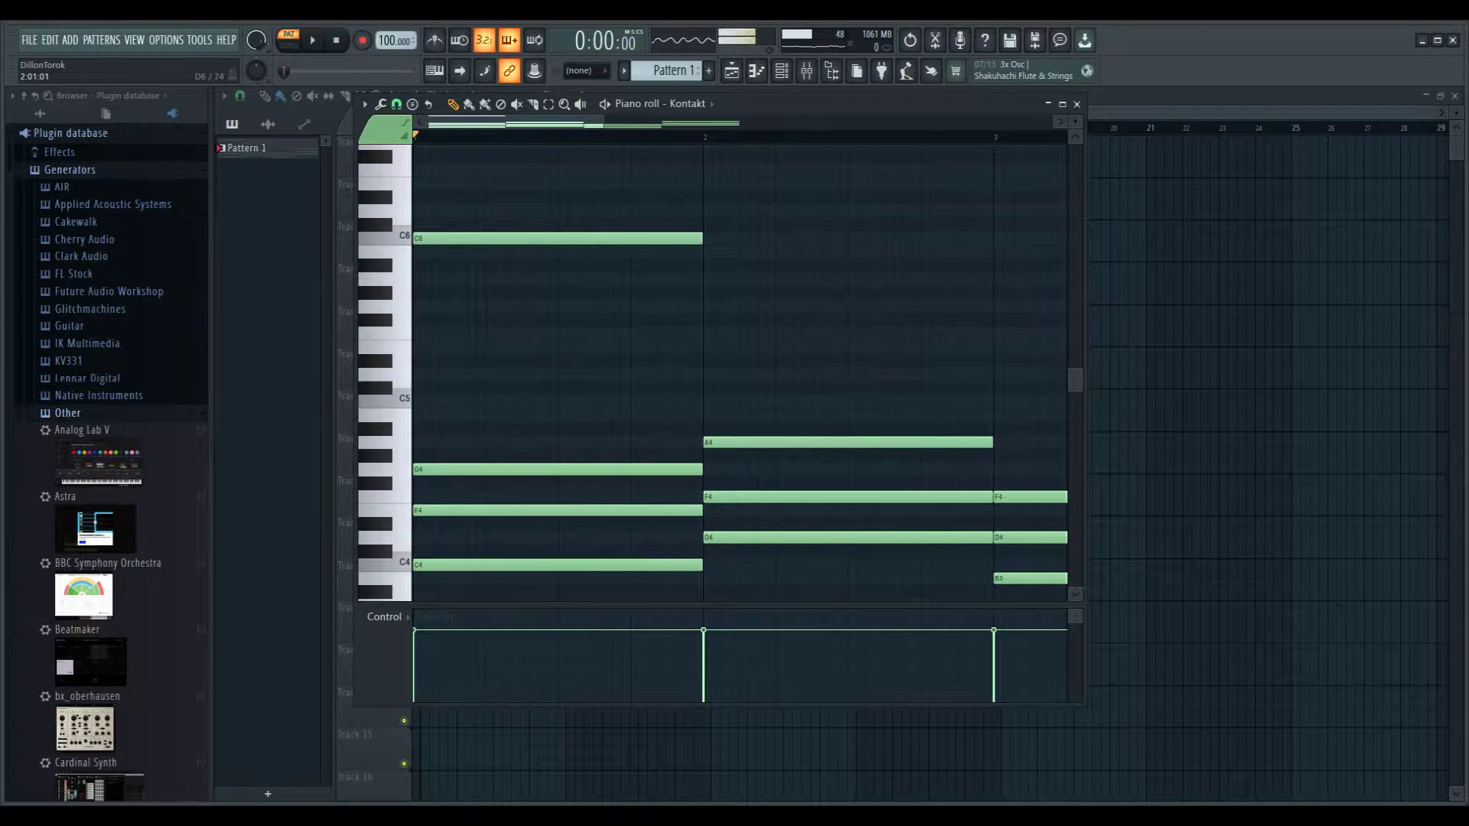
{"action": "left_click_drag", "start_coordinate": [702, 238], "coordinate": [484, 238]}
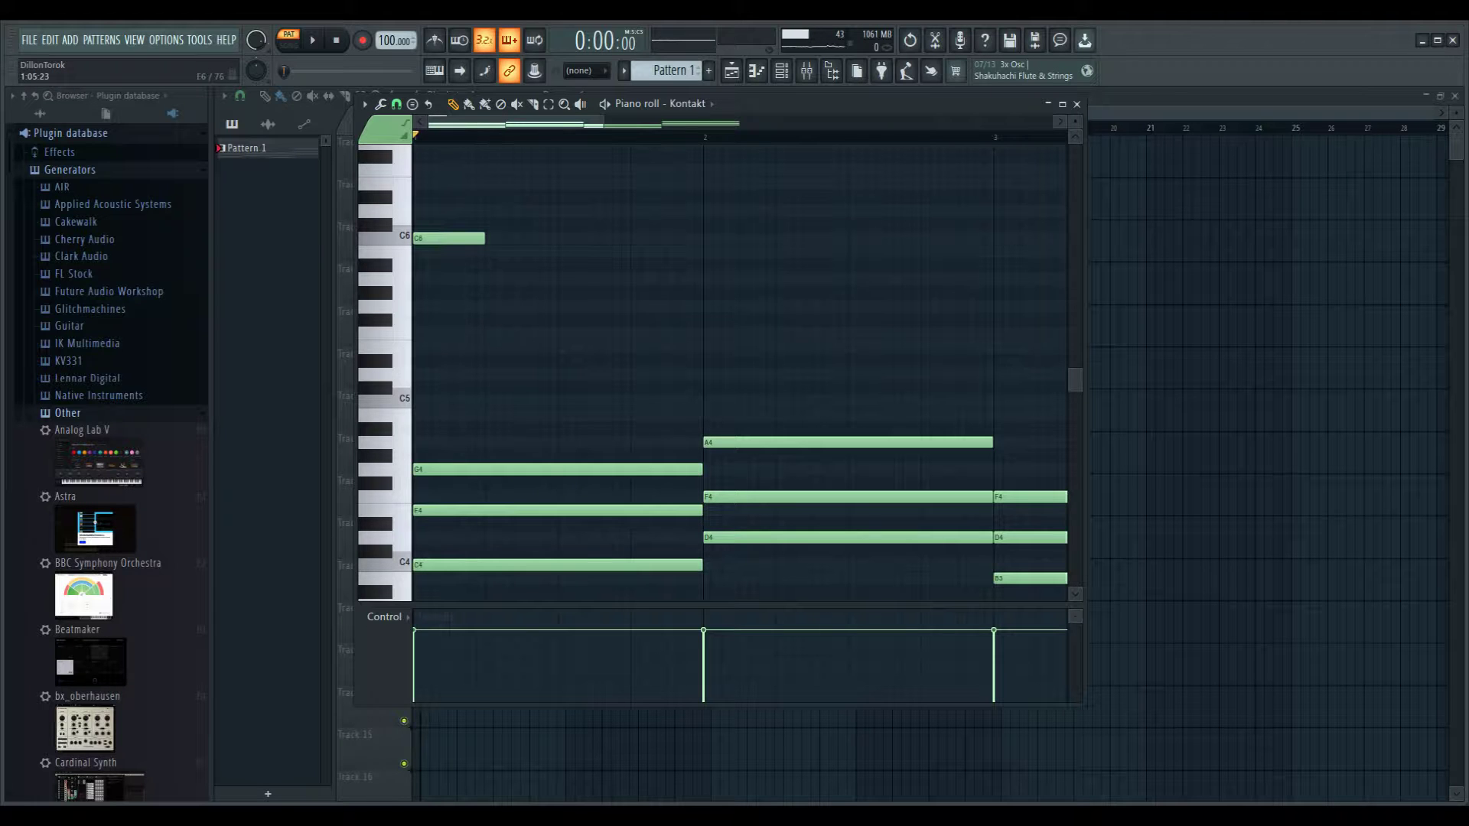
{"action": "mouse_move", "coordinate": [509, 184]}
{"action": "left_mouse_down"}
{"action": "mouse_move", "coordinate": [600, 151]}
{"action": "mouse_move", "coordinate": [492, 226]}
{"action": "left_mouse_up"}
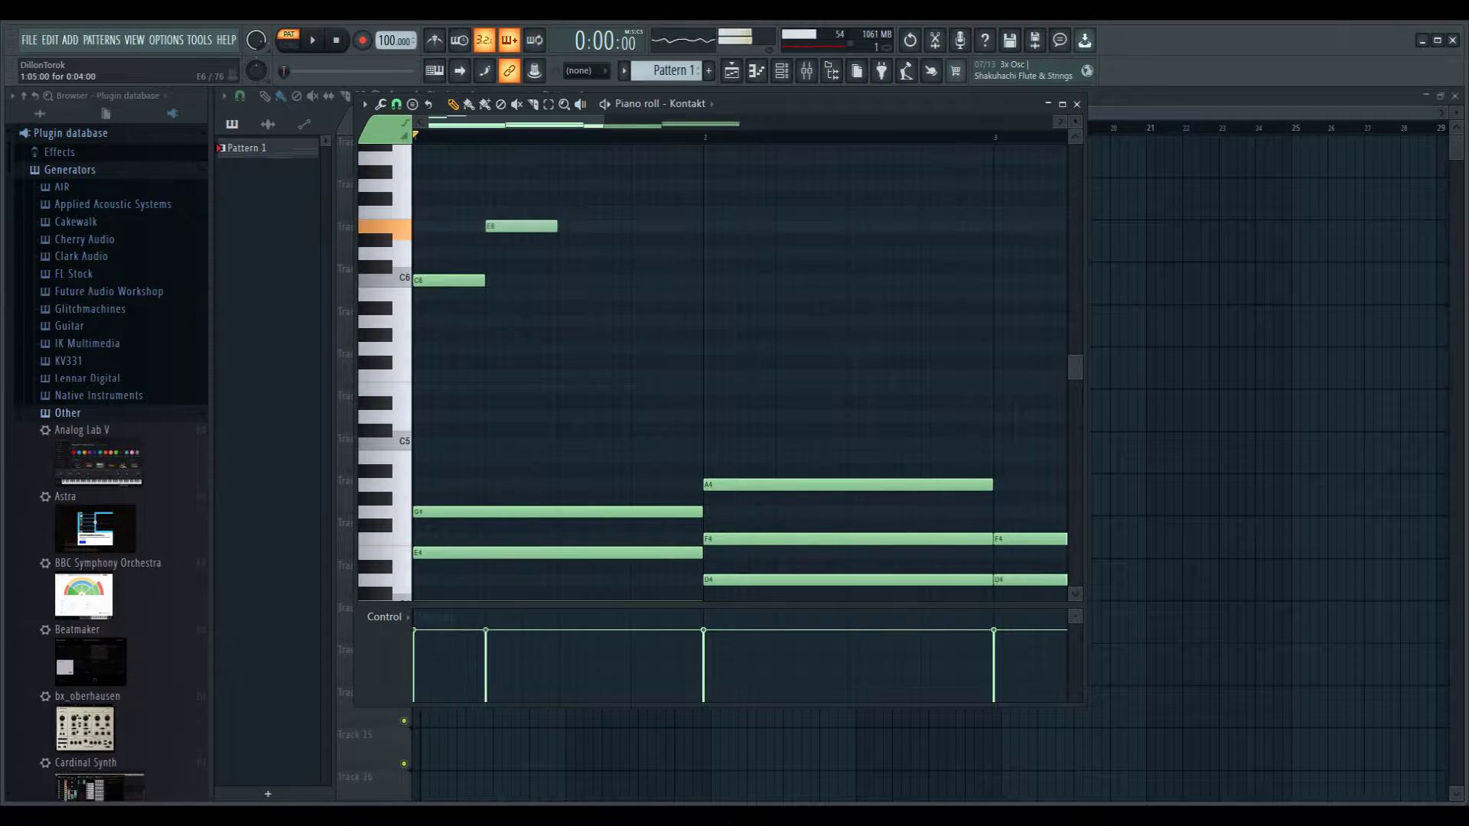
{"action": "left_click", "coordinate": [570, 212]}
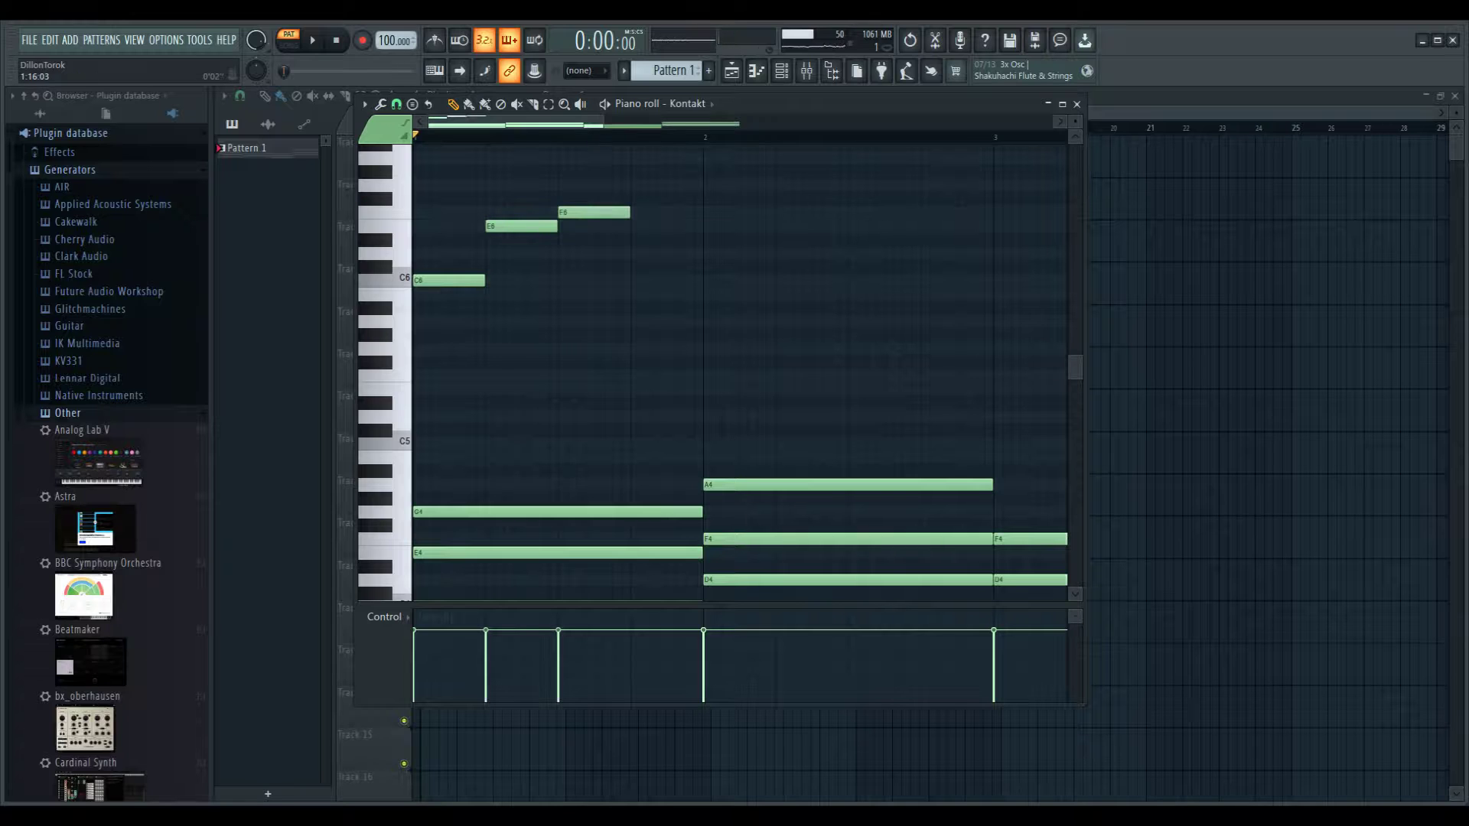
{"action": "mouse_move", "coordinate": [603, 173]}
{"action": "left_mouse_down"}
{"action": "mouse_move", "coordinate": [612, 141]}
{"action": "mouse_move", "coordinate": [551, 214]}
{"action": "mouse_move", "coordinate": [723, 202]}
{"action": "mouse_move", "coordinate": [633, 202]}
{"action": "left_mouse_up"}
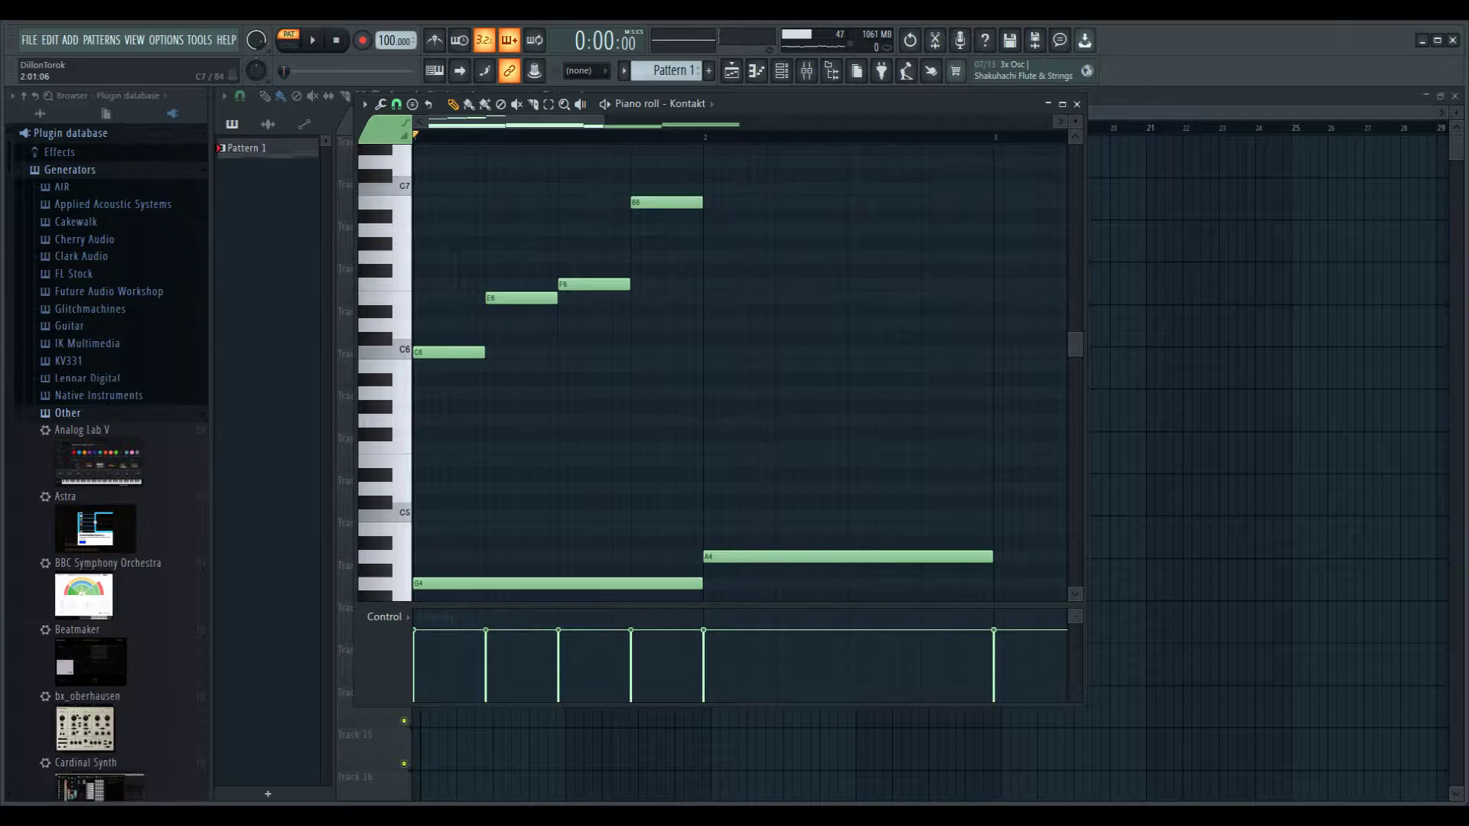
Step: Continue the melody in bar 2 with one-beat notes C7, G6 and A6, leaving beat 2 empty, and play the pattern
{"action": "mouse_move", "coordinate": [710, 175]}
{"action": "left_mouse_down"}
{"action": "mouse_move", "coordinate": [693, 189]}
{"action": "mouse_move", "coordinate": [710, 188]}
{"action": "left_mouse_up"}
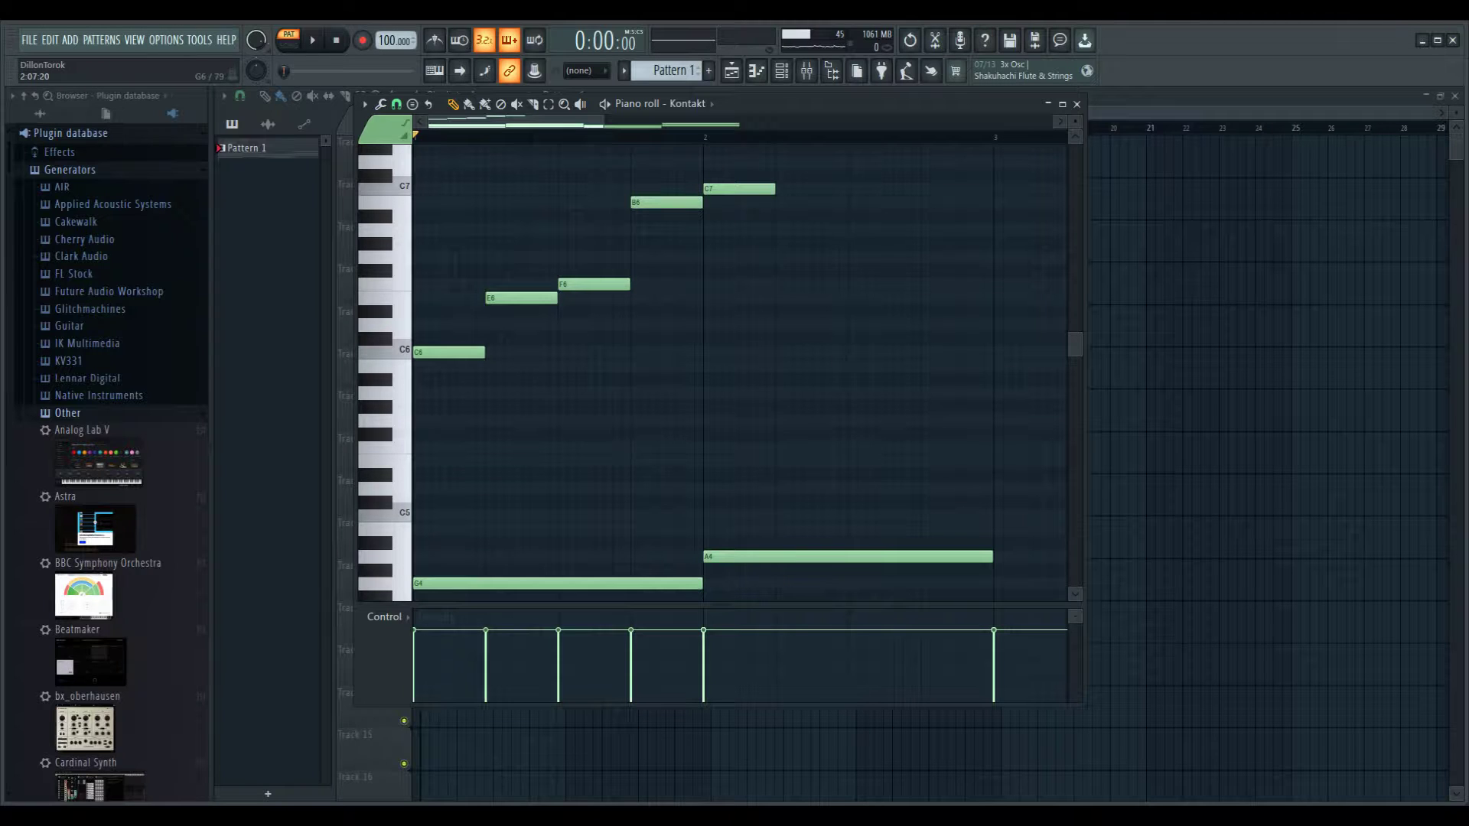
{"action": "left_click", "coordinate": [850, 256]}
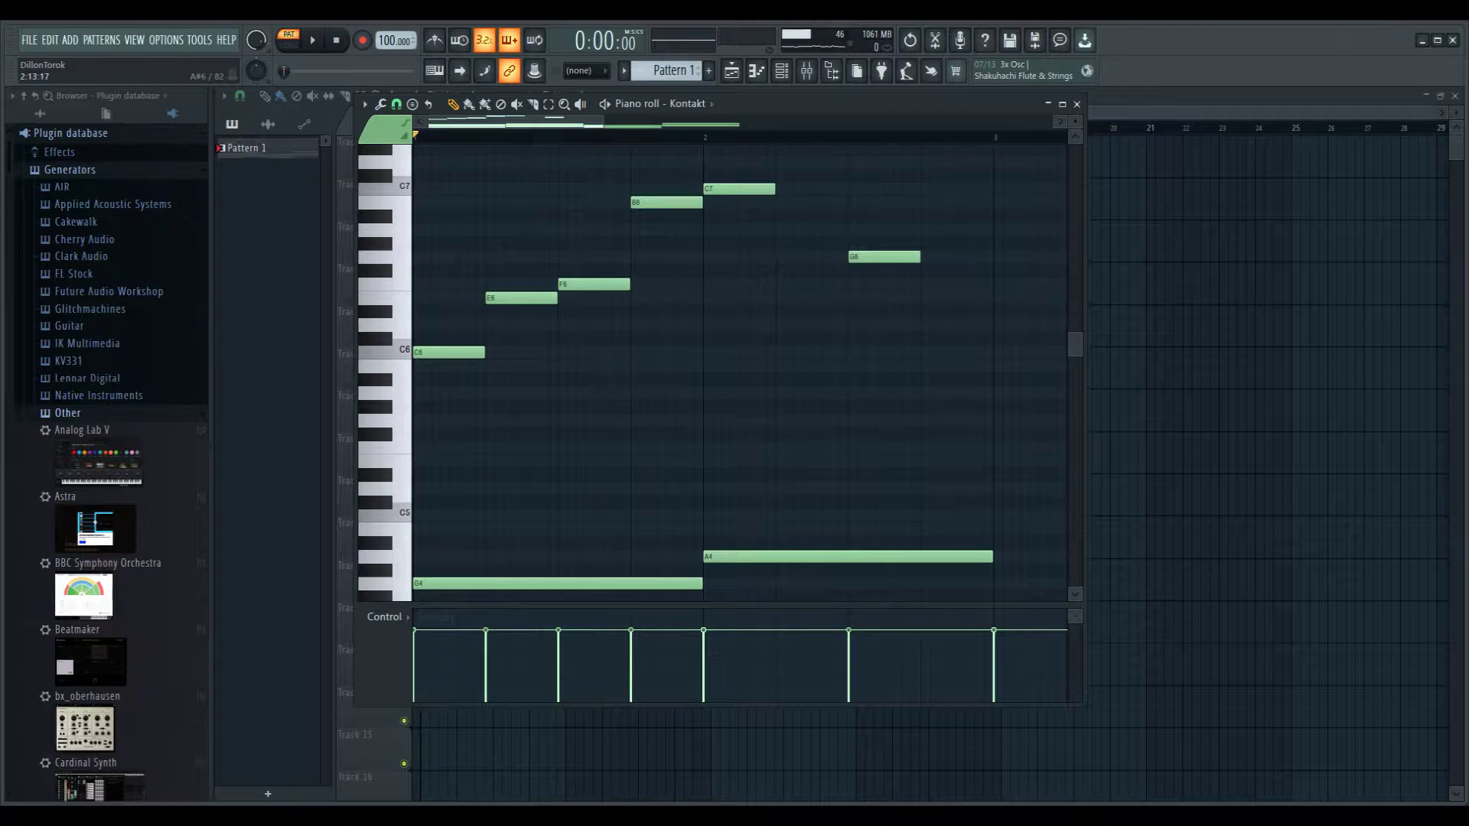
{"action": "left_click", "coordinate": [922, 230]}
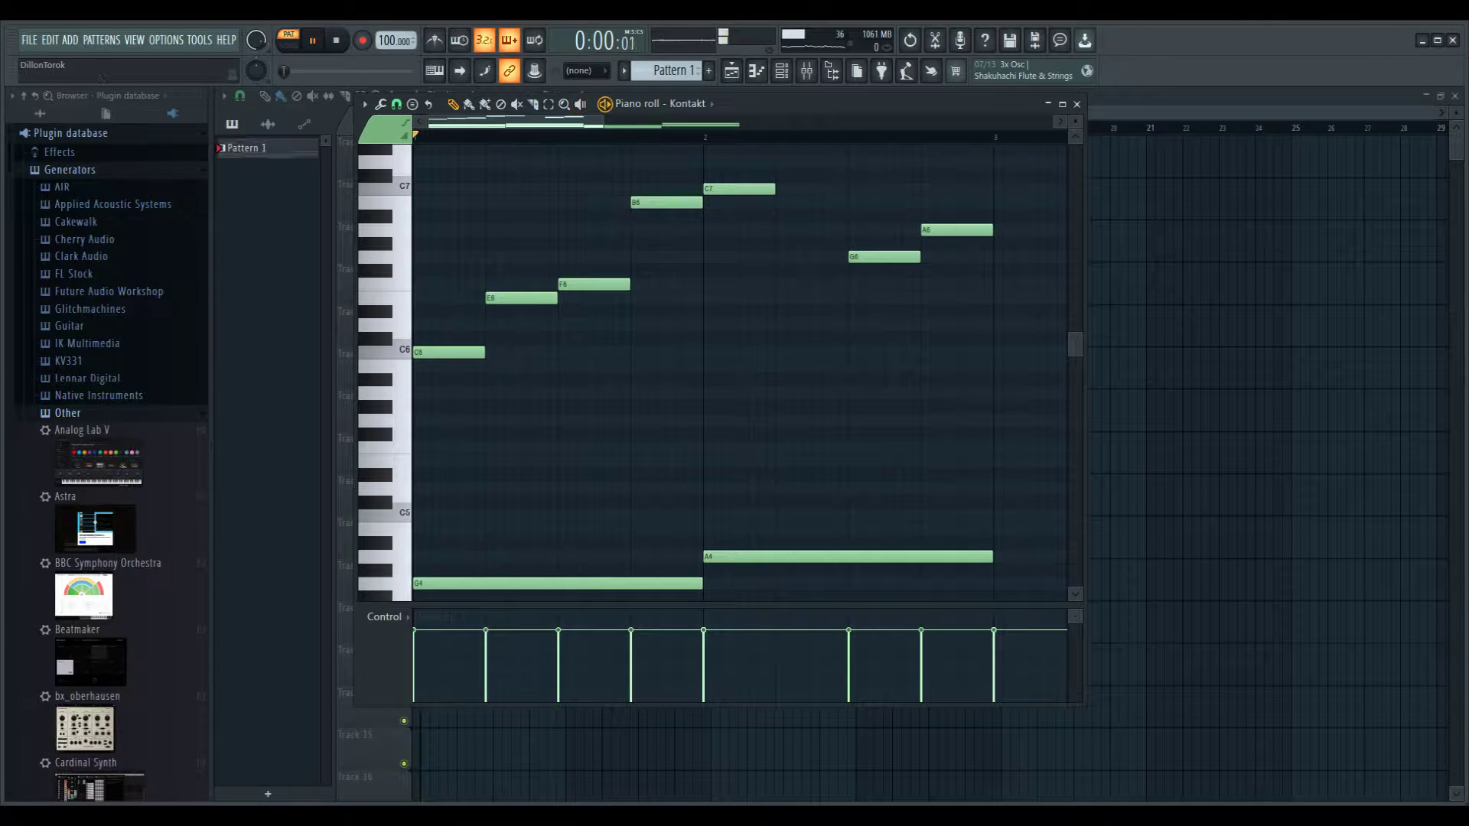
{"action": "key", "text": "space"}
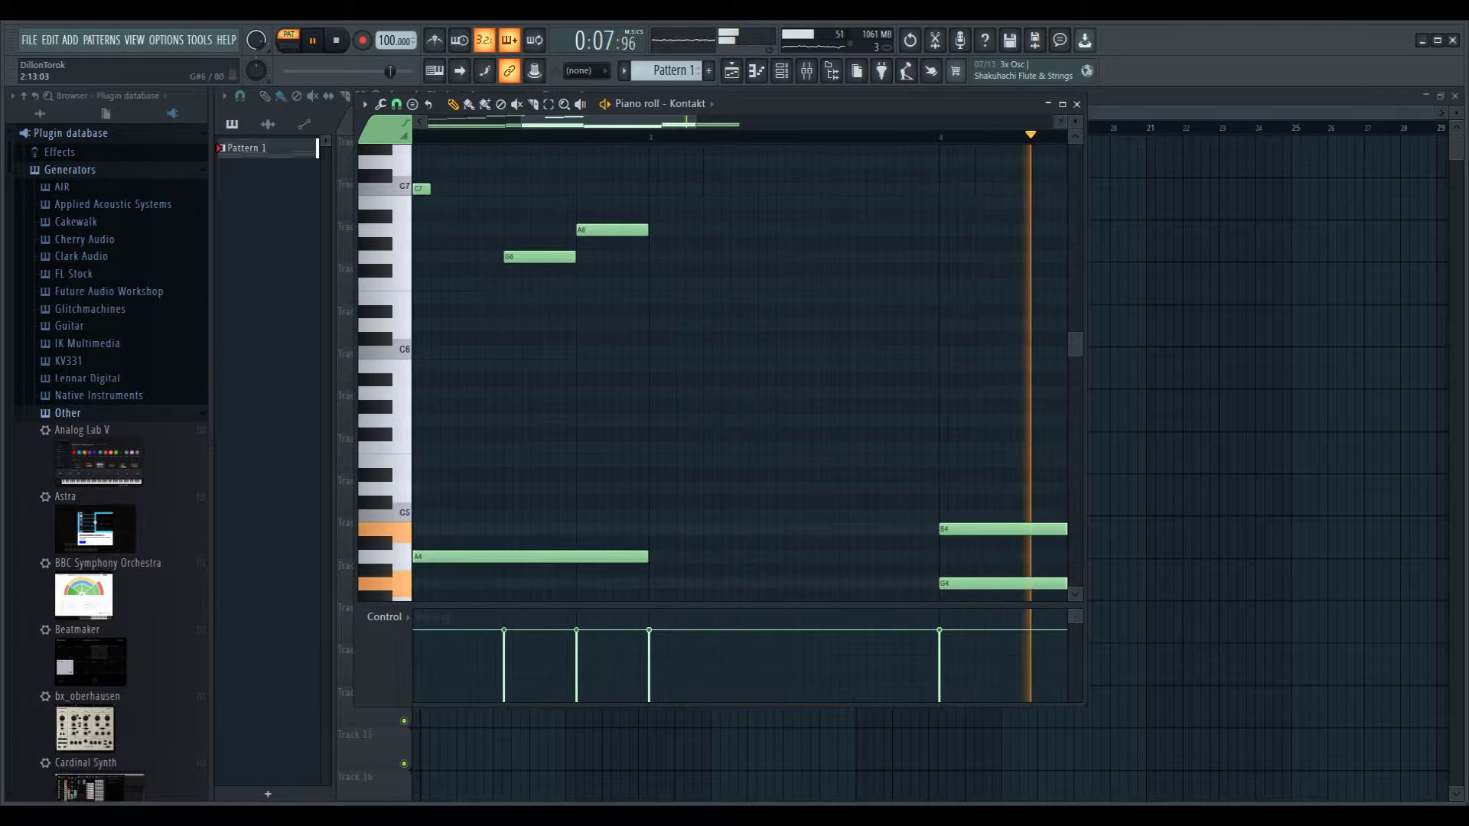
Step: Shorten the G6 and A6 melody notes in bar 2 to half a beat each and follow them with half-beat F6 and E6 notes
{"action": "left_click_drag", "start_coordinate": [546, 256], "coordinate": [574, 230]}
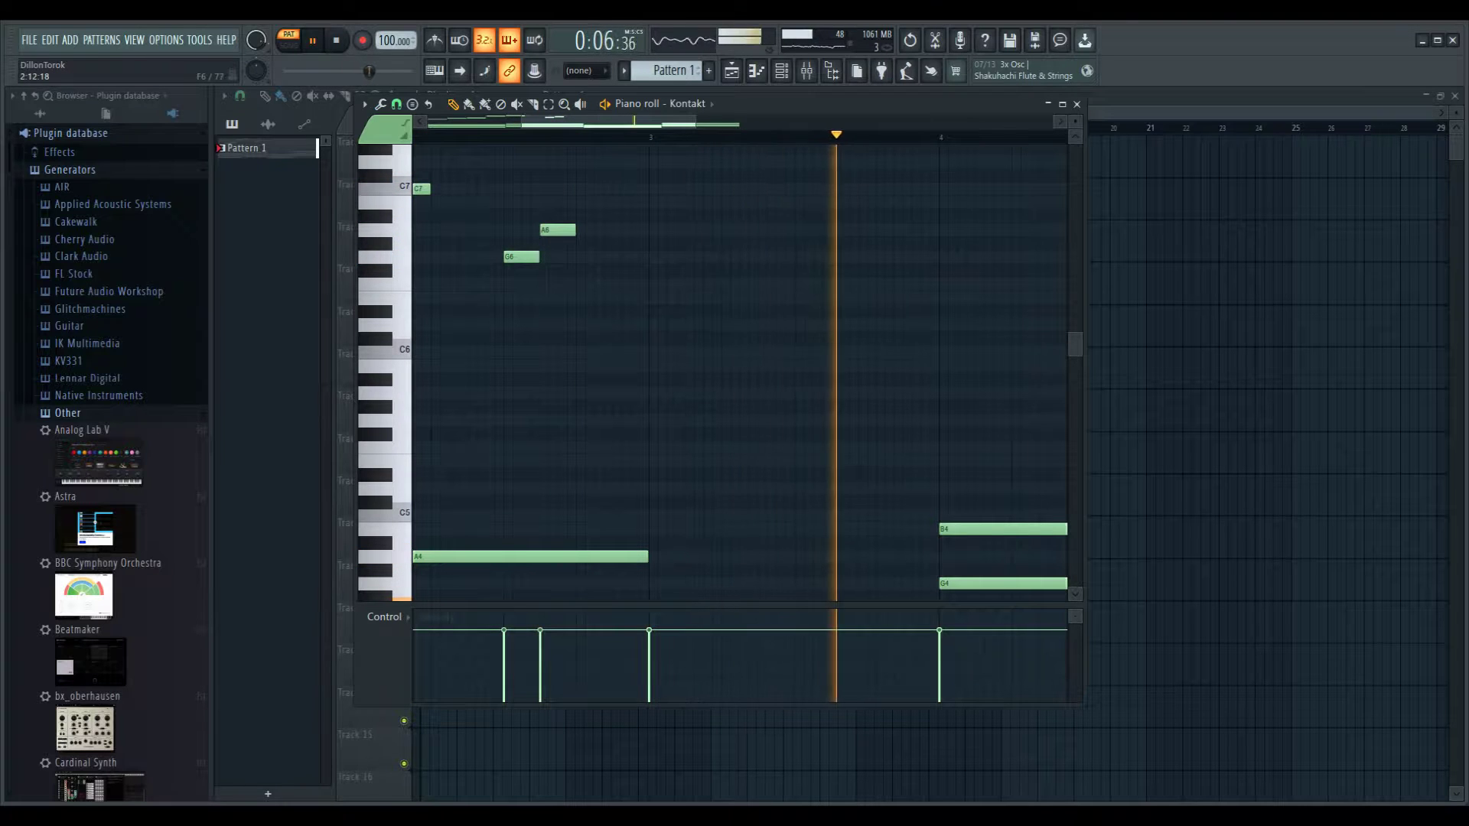
{"action": "left_click", "coordinate": [594, 284]}
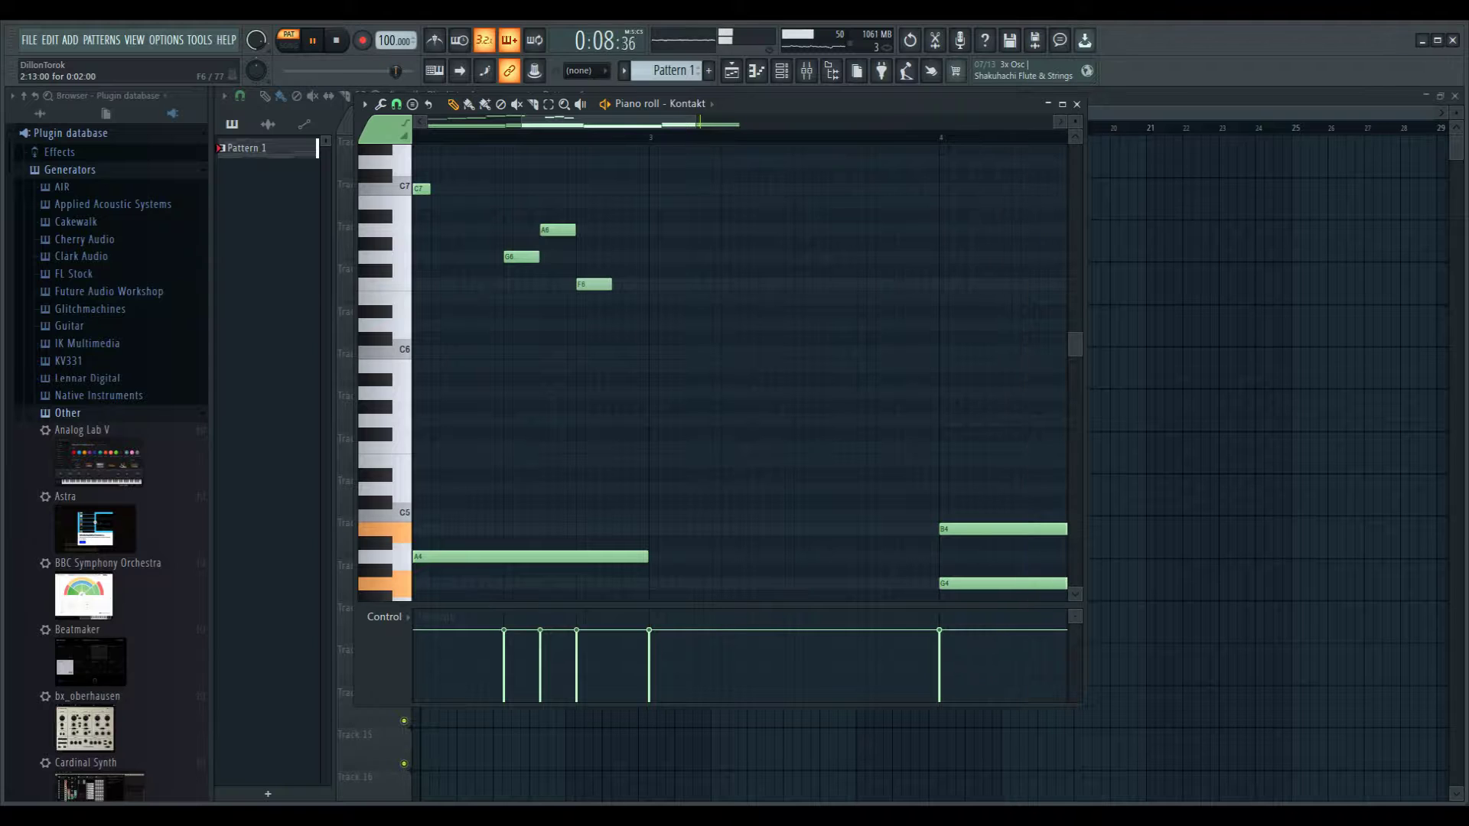
{"action": "left_click", "coordinate": [621, 298]}
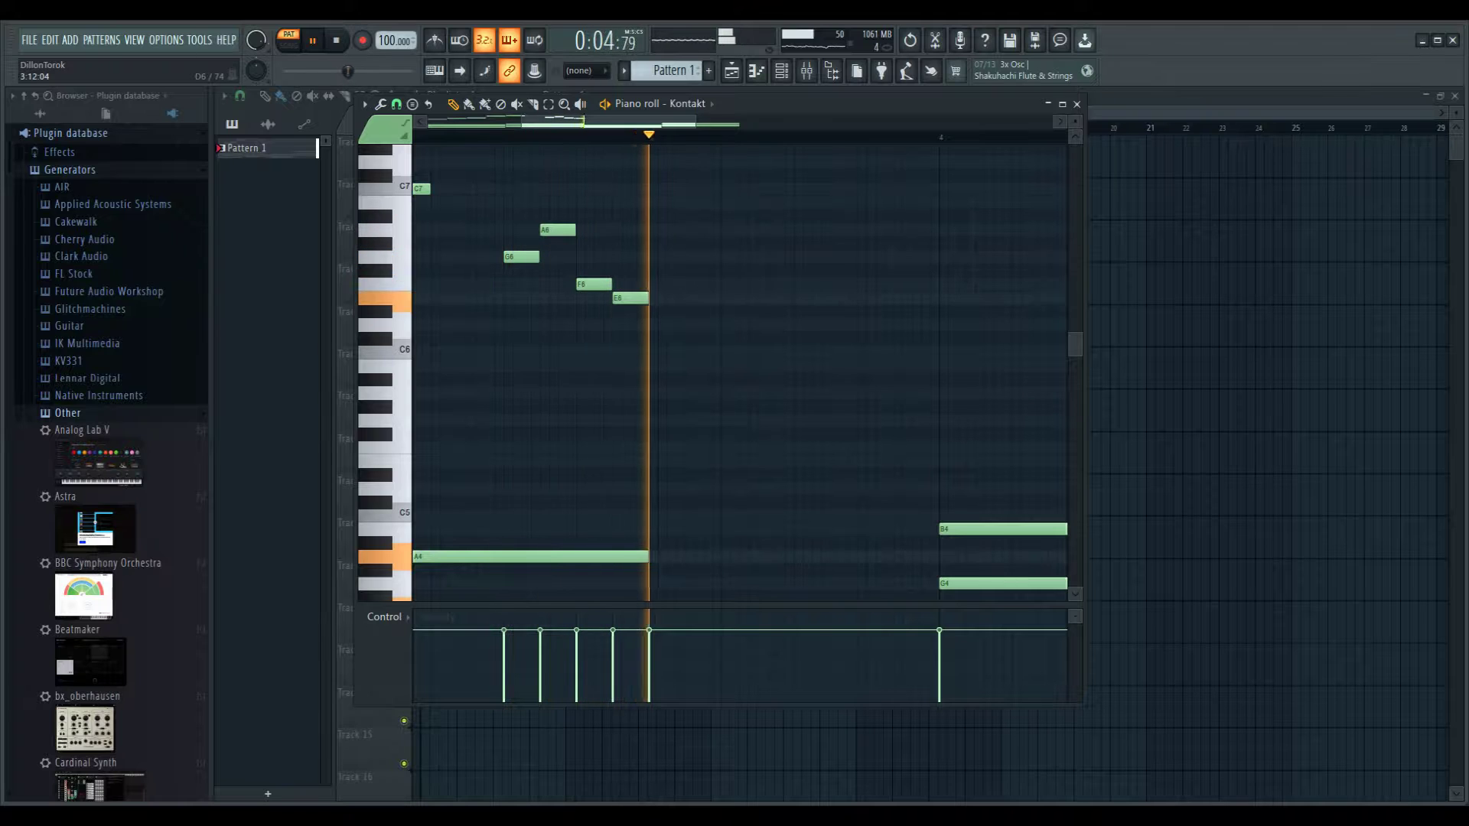
Step: Fill the bar 3 melody with a one-beat C6 starting half a beat in, followed by half-beat E6, F6, E6, B6 and C7
{"action": "left_click", "coordinate": [693, 352]}
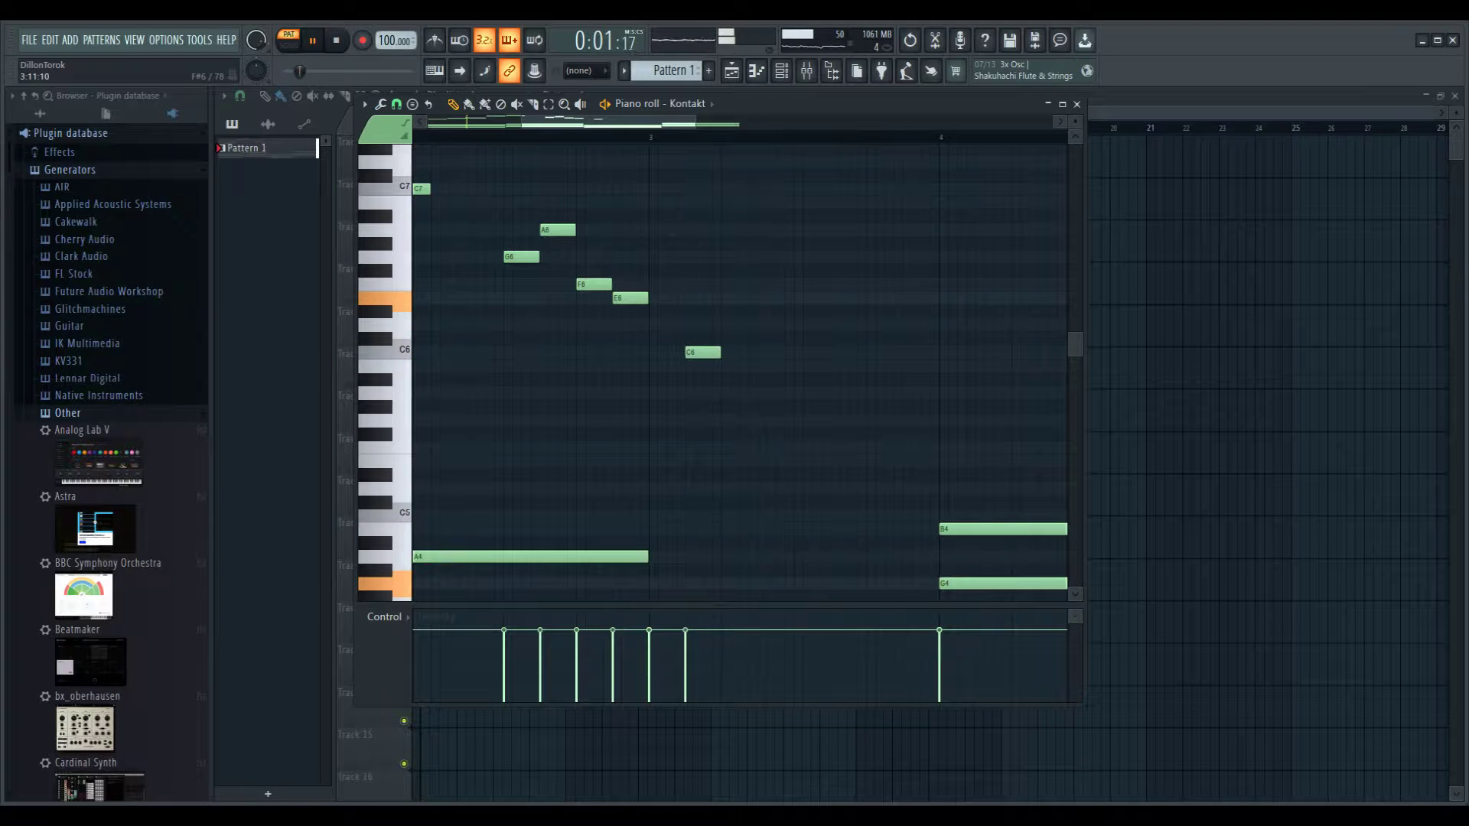
{"action": "left_click_drag", "start_coordinate": [718, 352], "coordinate": [765, 344]}
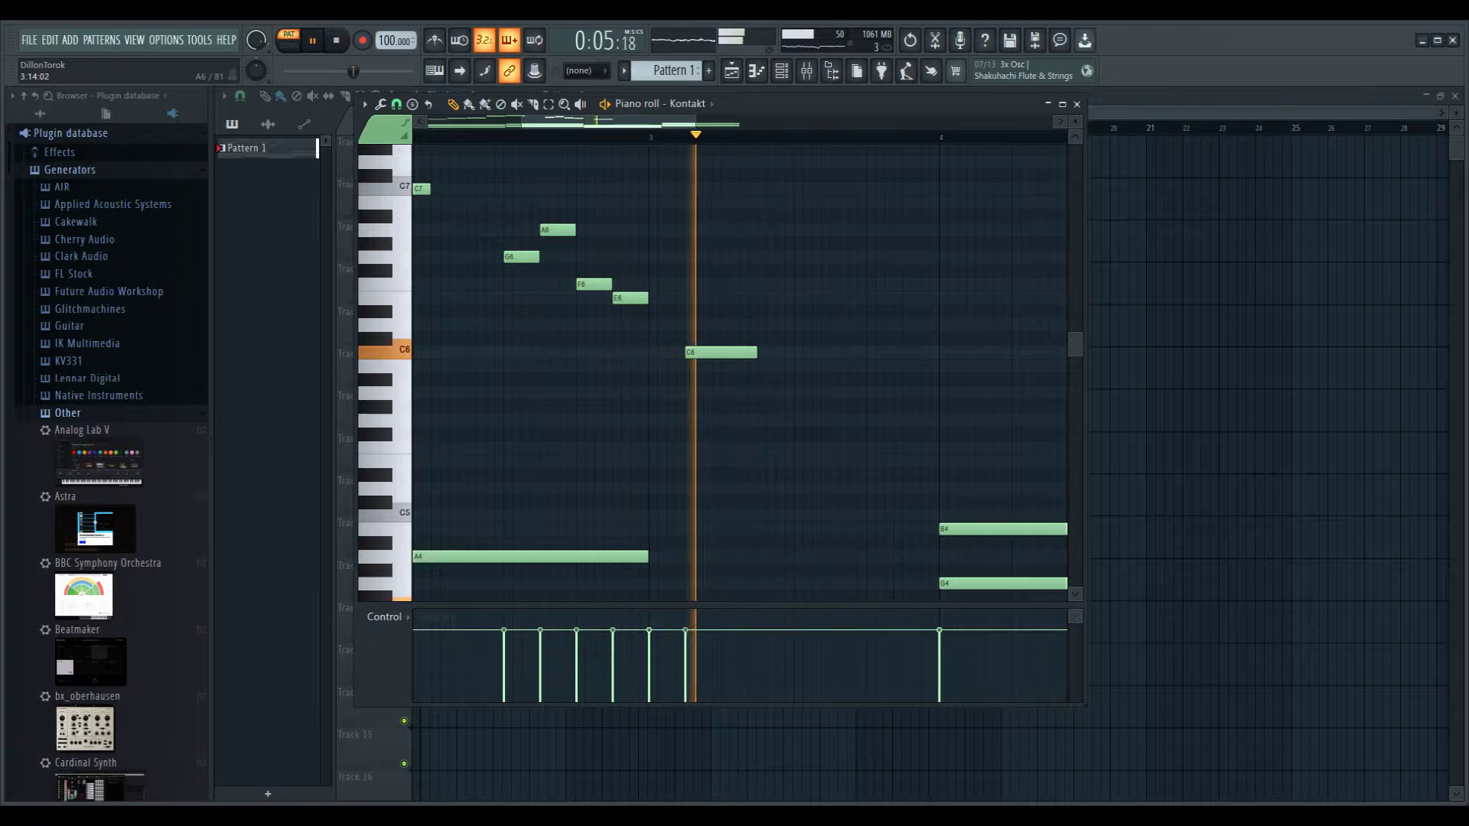
{"action": "left_click", "coordinate": [767, 298]}
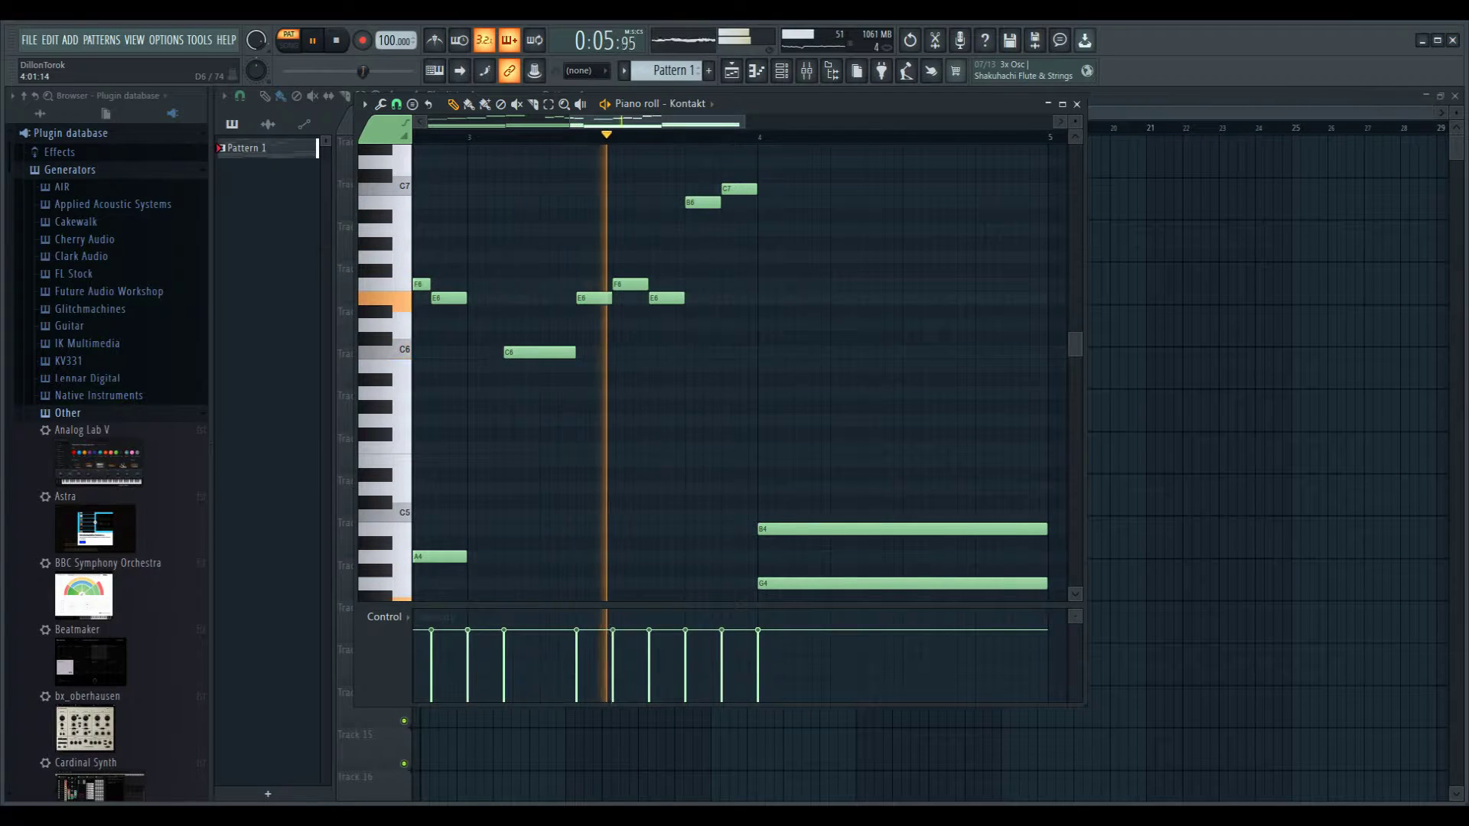
Step: Complete the bar 4 melody with consecutive one-beat notes D6, E6, F6 and G6, and stop playback
{"action": "left_click", "coordinate": [774, 325]}
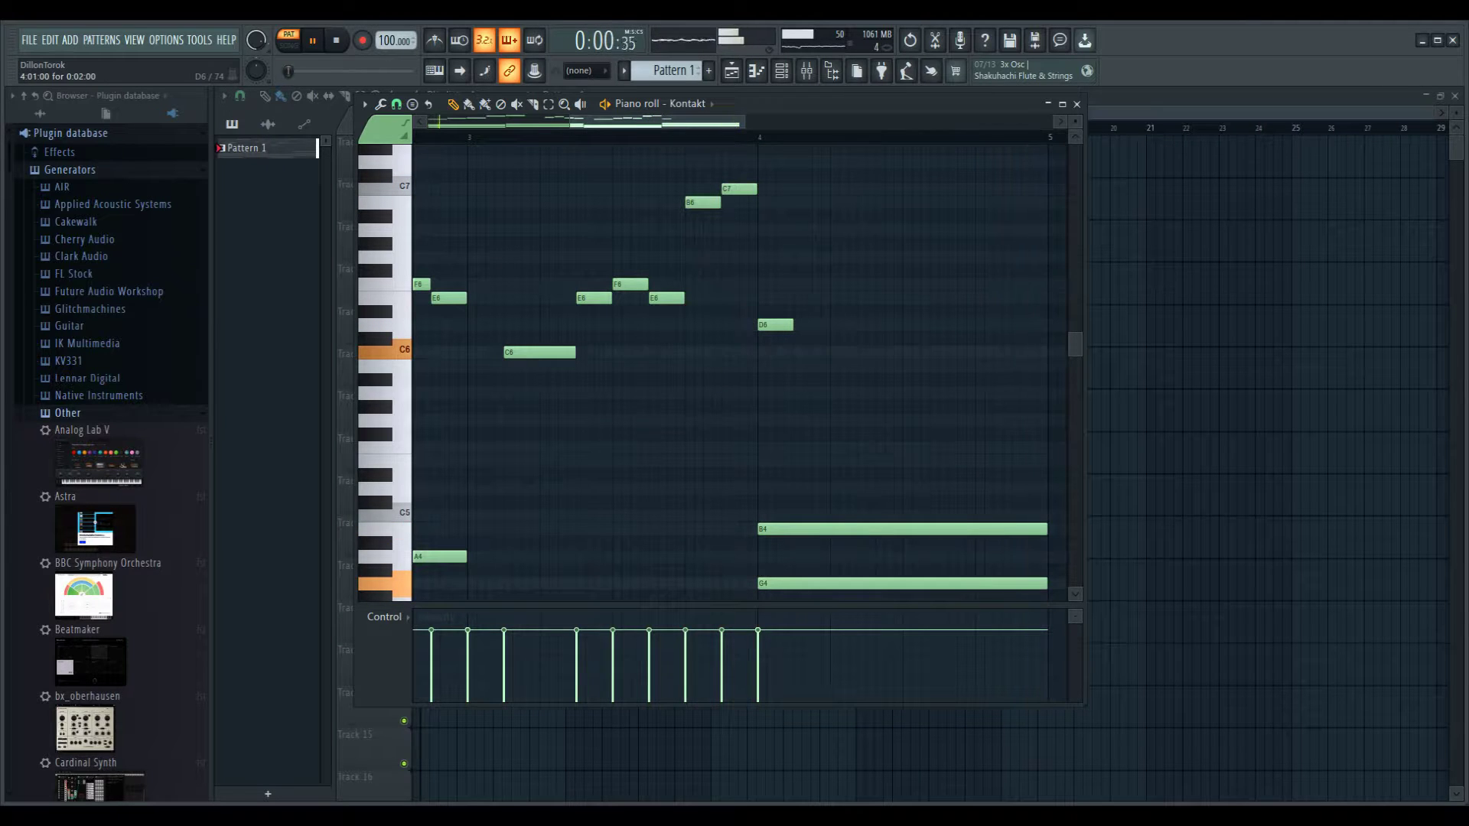
{"action": "left_click_drag", "start_coordinate": [792, 324], "coordinate": [829, 325]}
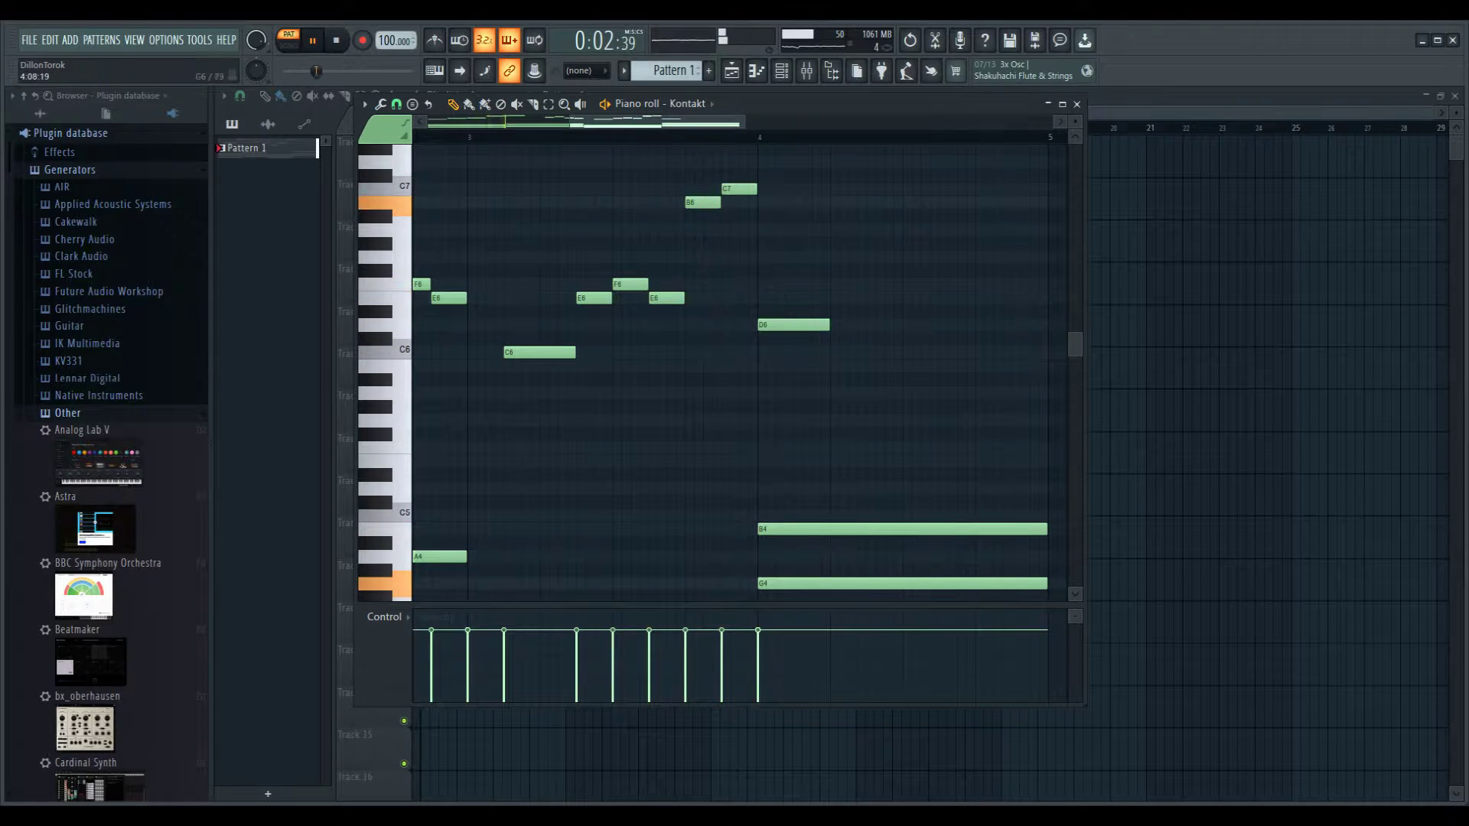
{"action": "left_click", "coordinate": [838, 297]}
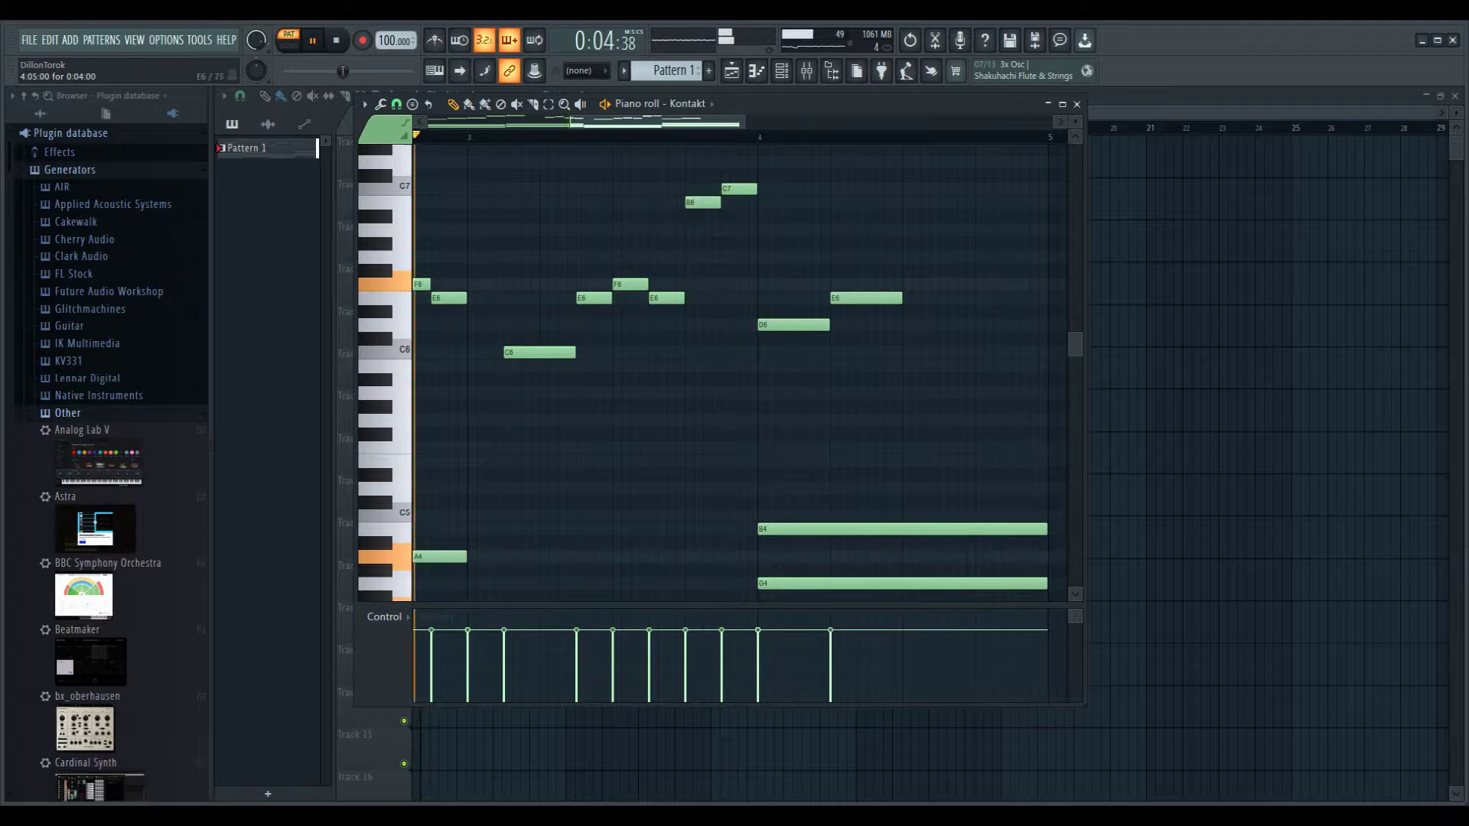
{"action": "left_click", "coordinate": [906, 283]}
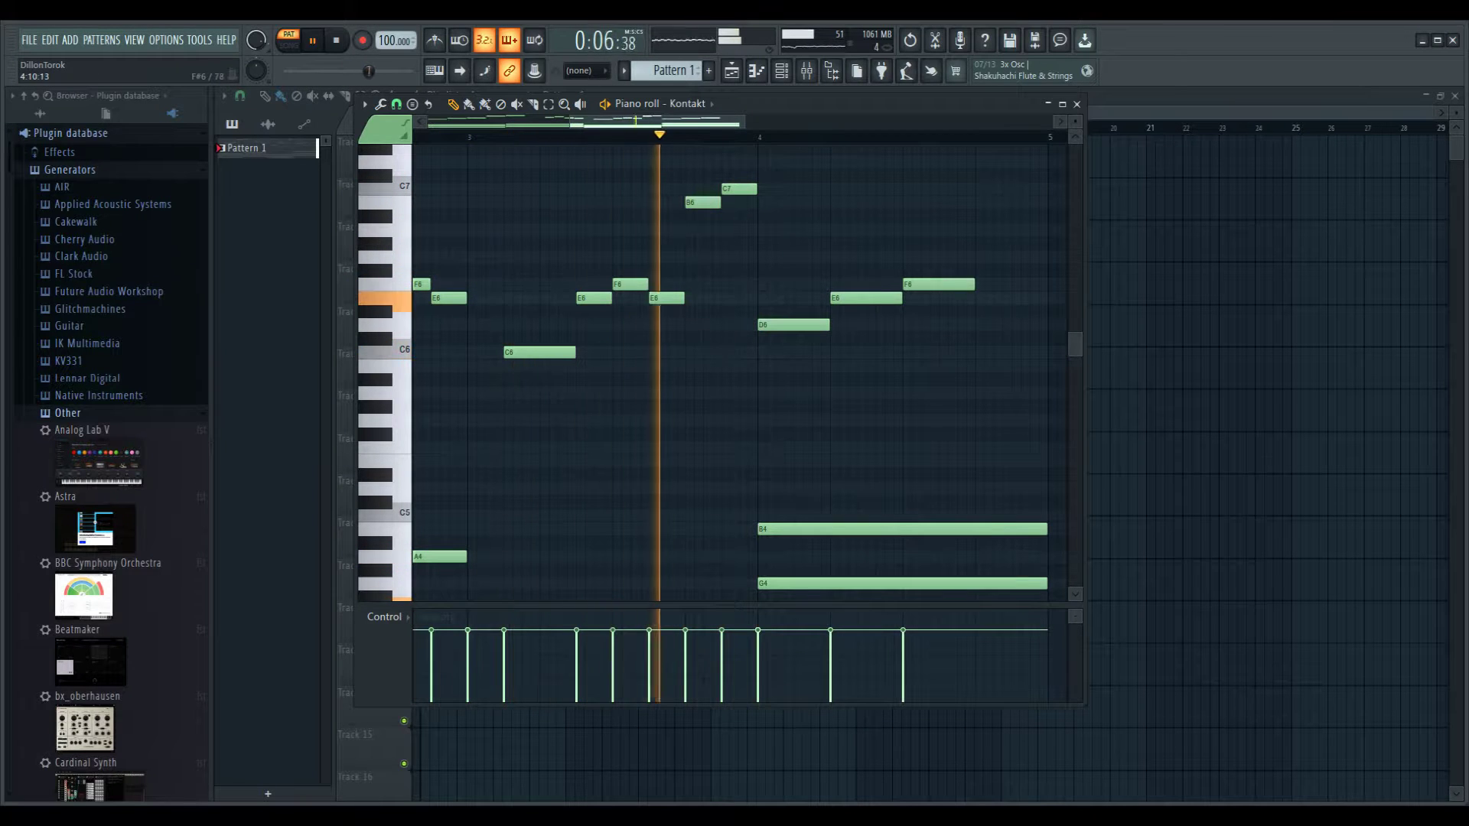
{"action": "left_click", "coordinate": [987, 256]}
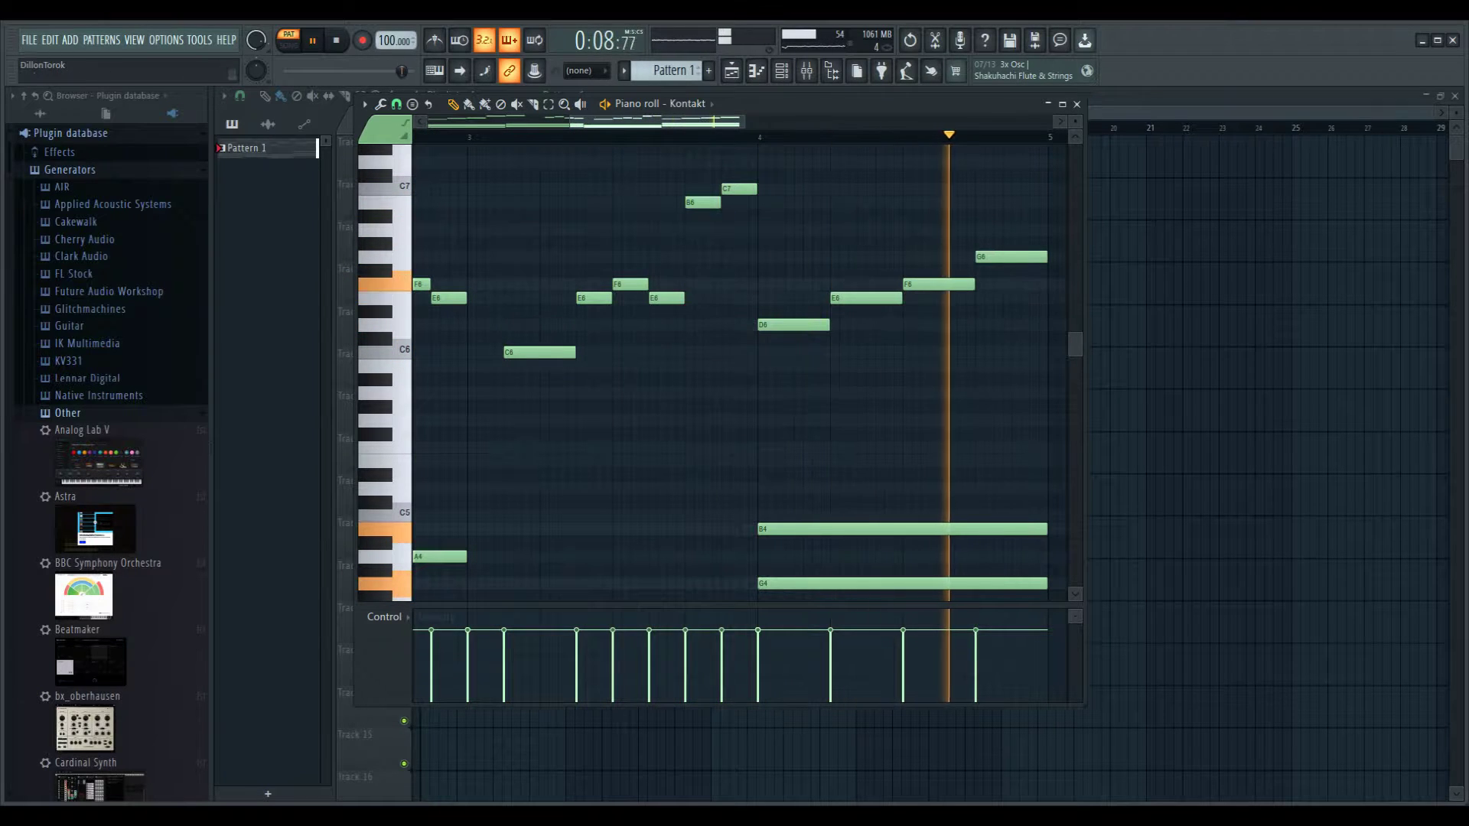
{"action": "key", "text": "space"}
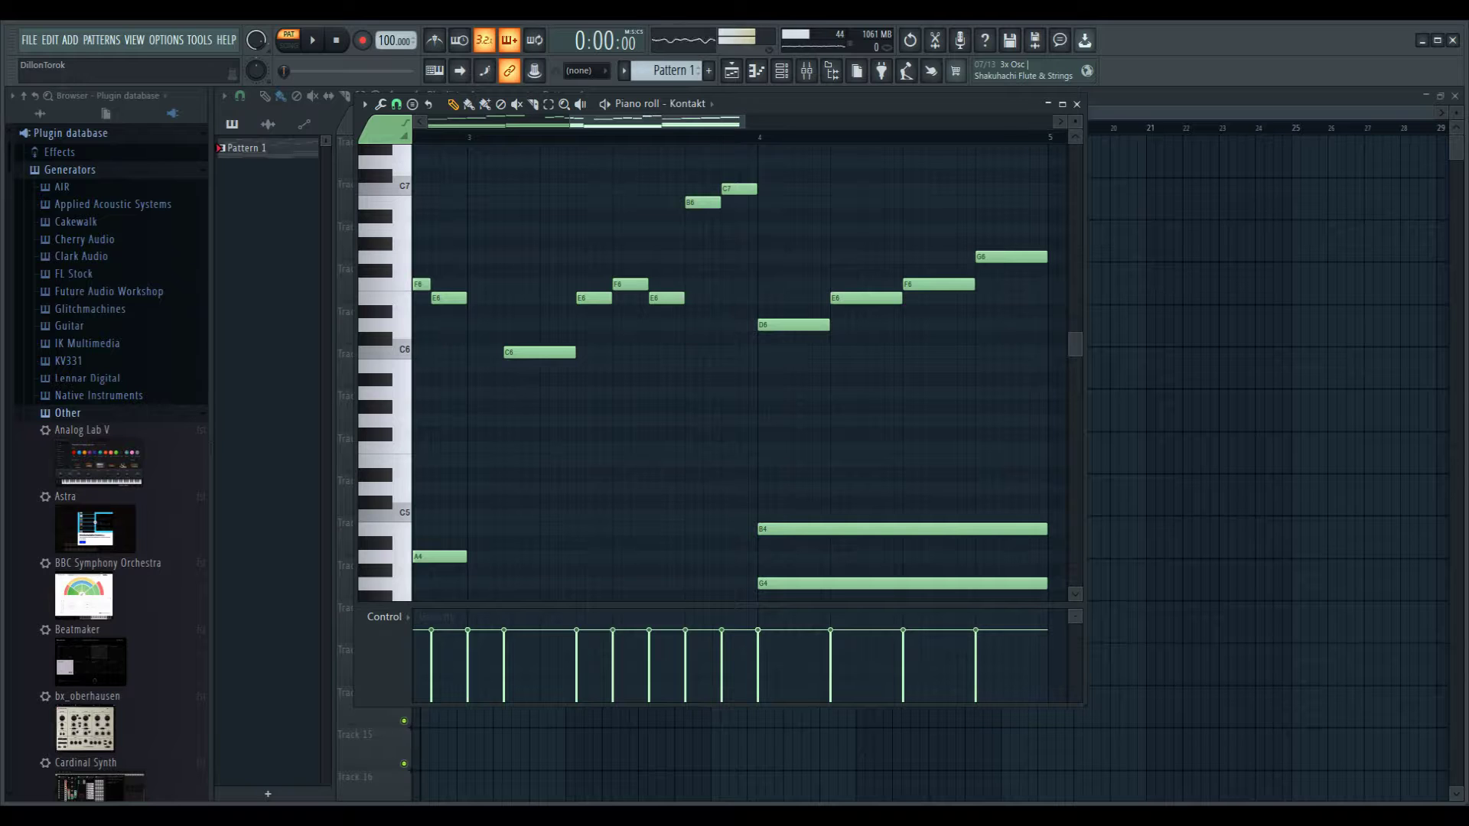
{"action": "scroll", "coordinate": [739, 373], "scroll_direction": "left", "scroll_amount": 5}
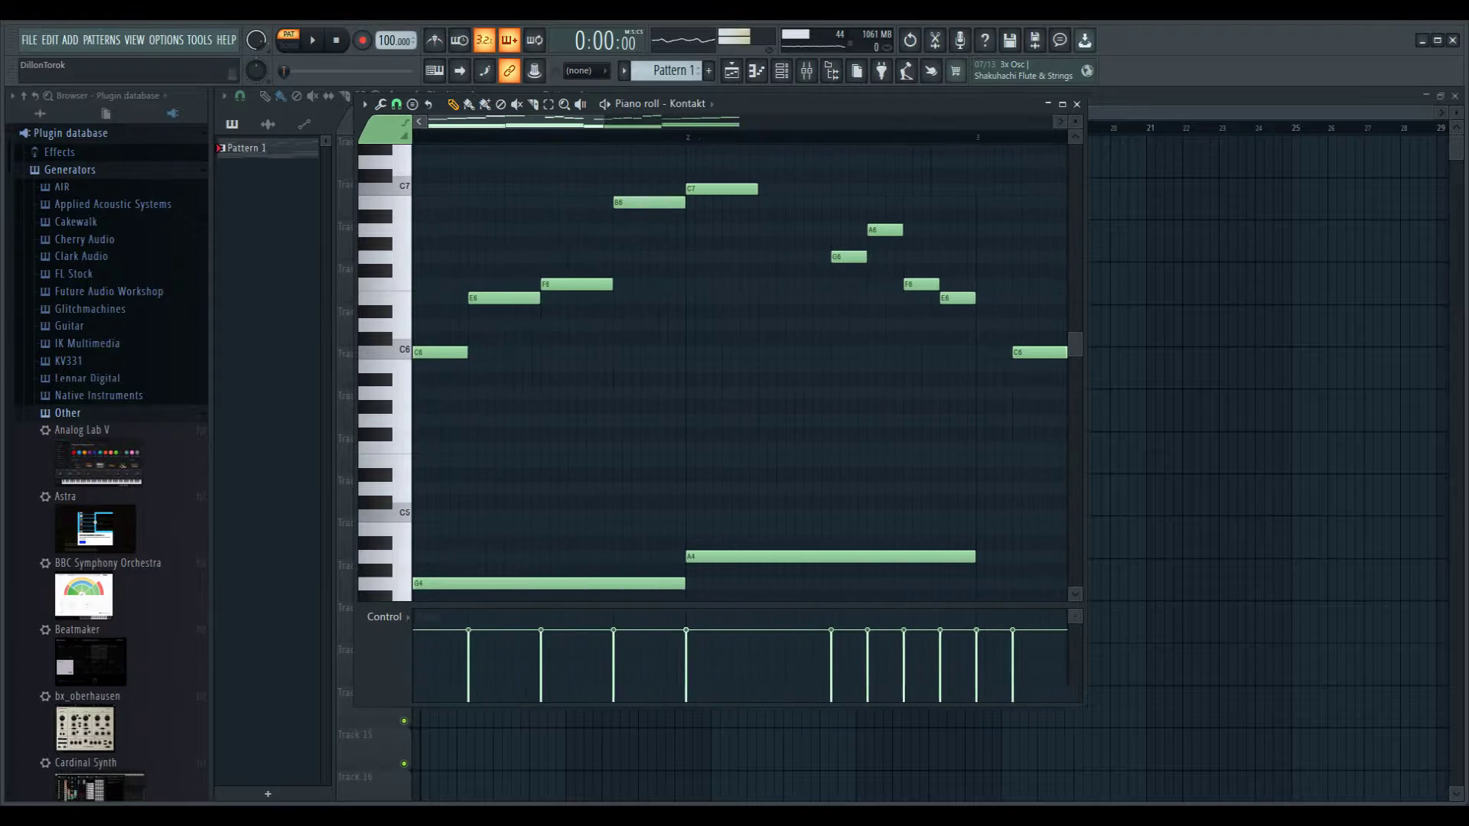